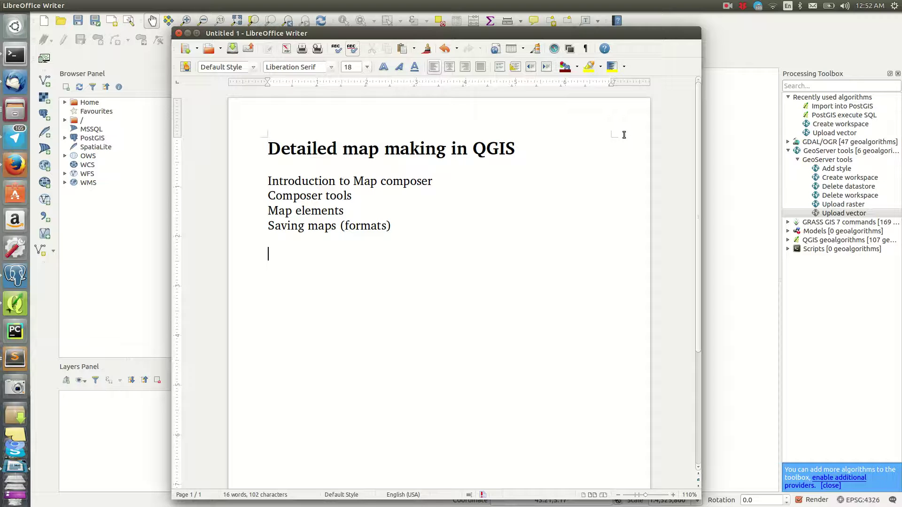
Review the outline's Introduction to Map composer and Composer tools lines, and switch to QGIS.
left_click(429, 192)
left_click_drag(265, 180, 427, 175)
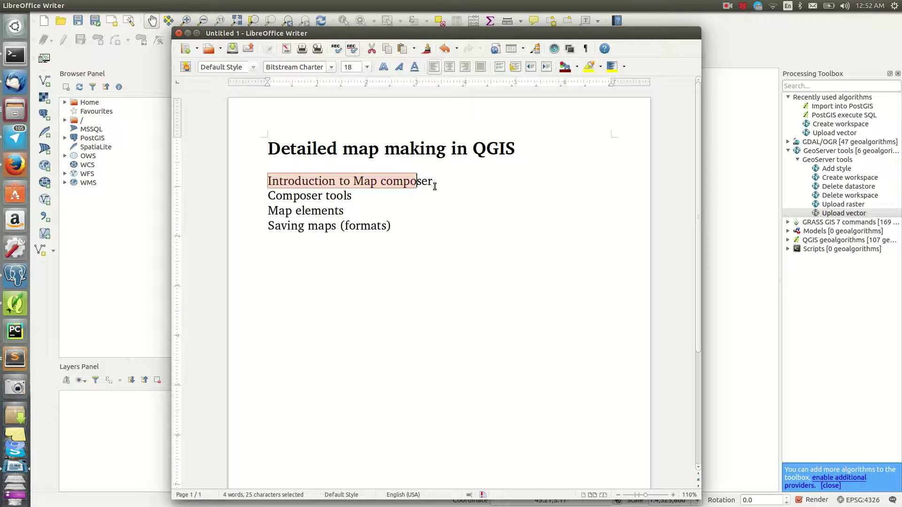
left_click_drag(353, 196, 269, 194)
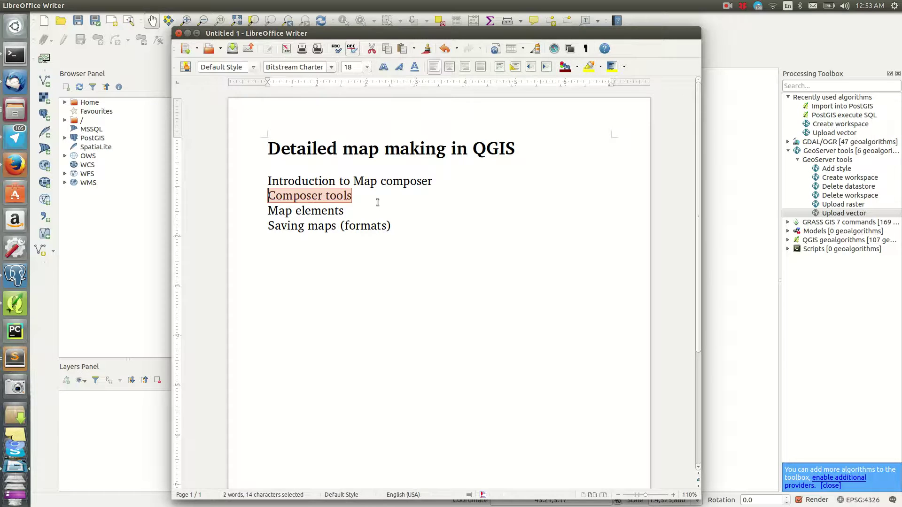
left_click(188, 33)
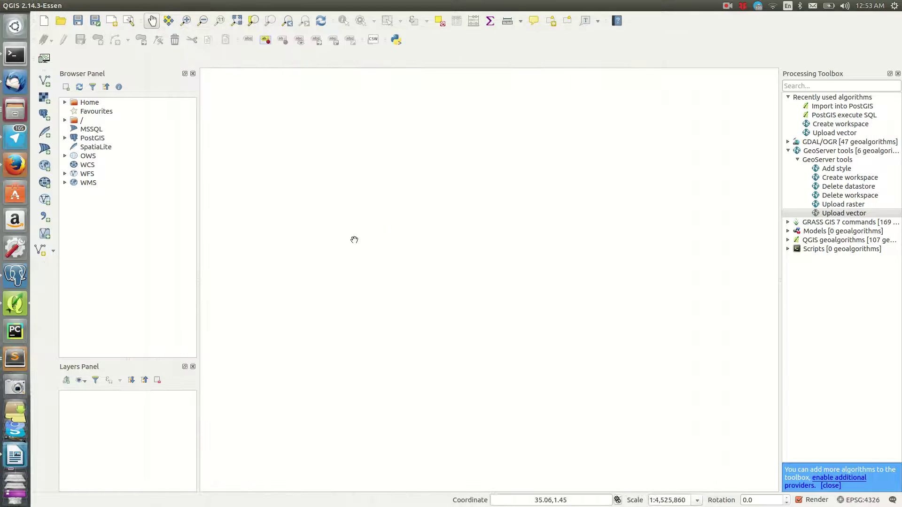
mouse_move(669, 7)
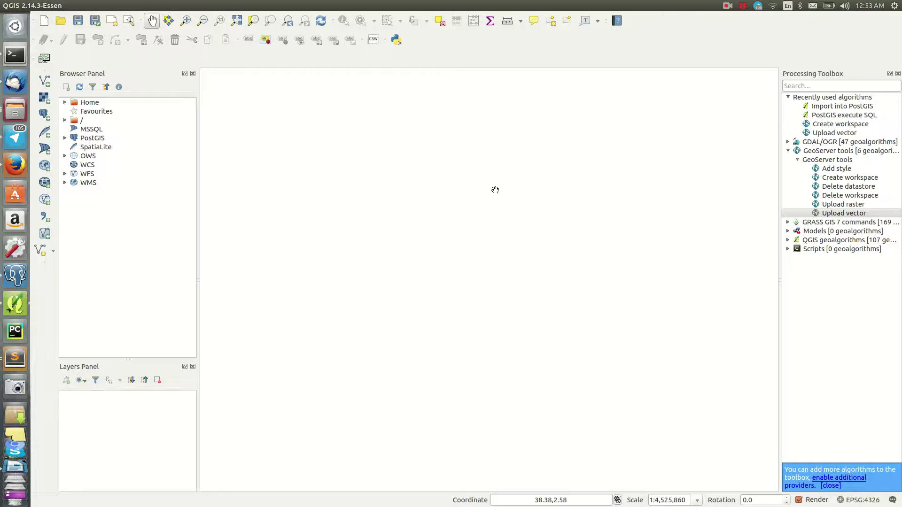
Add the KEN_adm1.shp shapefile from the KEN_adm folder as a vector layer.
left_click(45, 81)
left_click(515, 204)
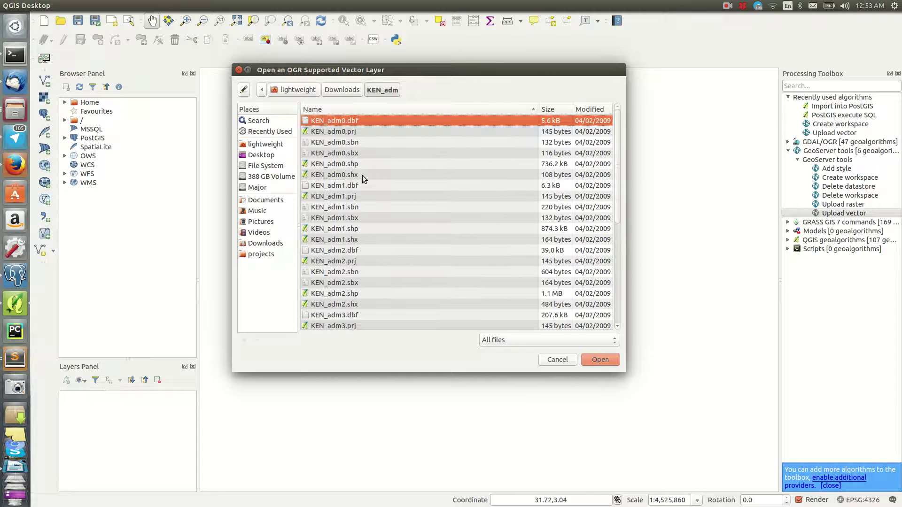
left_click(357, 229)
left_click(600, 360)
left_click(536, 227)
Add the KEN_roads.shp shapefile from the KEN_rds folder in Downloads as a vector layer.
left_click(44, 80)
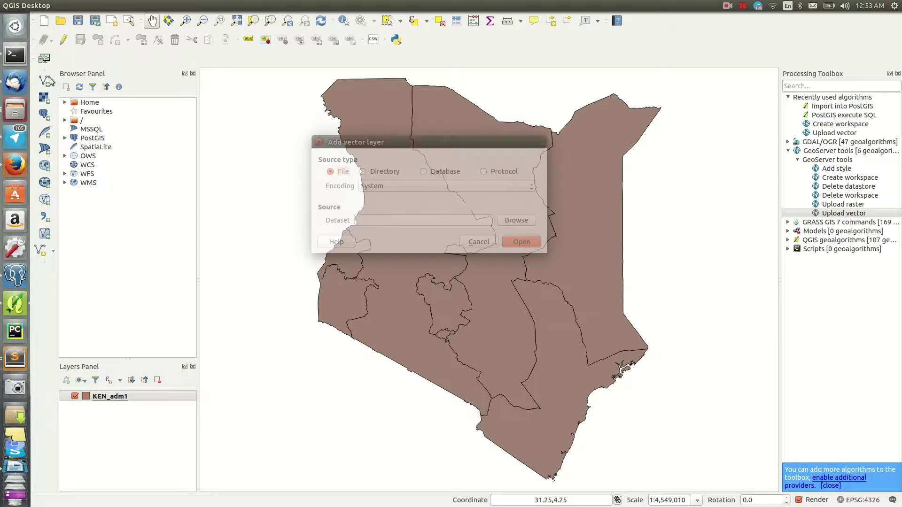
left_click(517, 220)
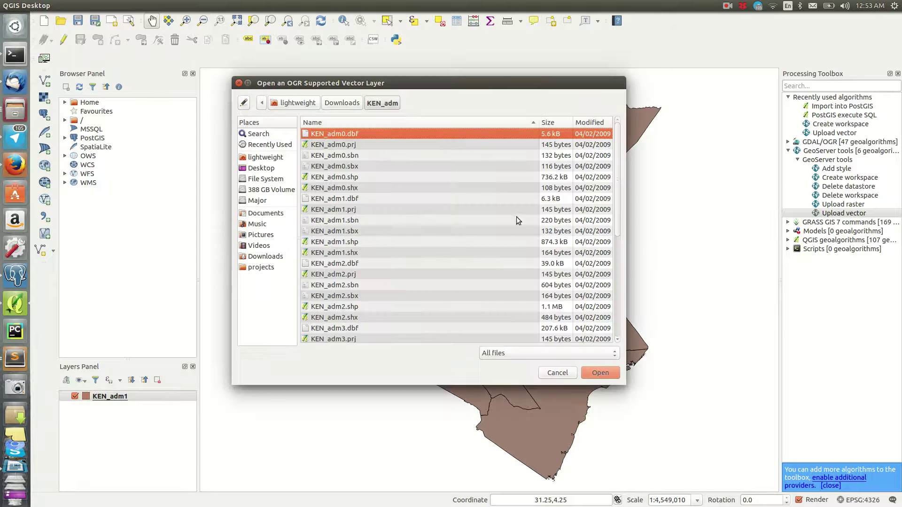
left_click(355, 104)
left_click(352, 248)
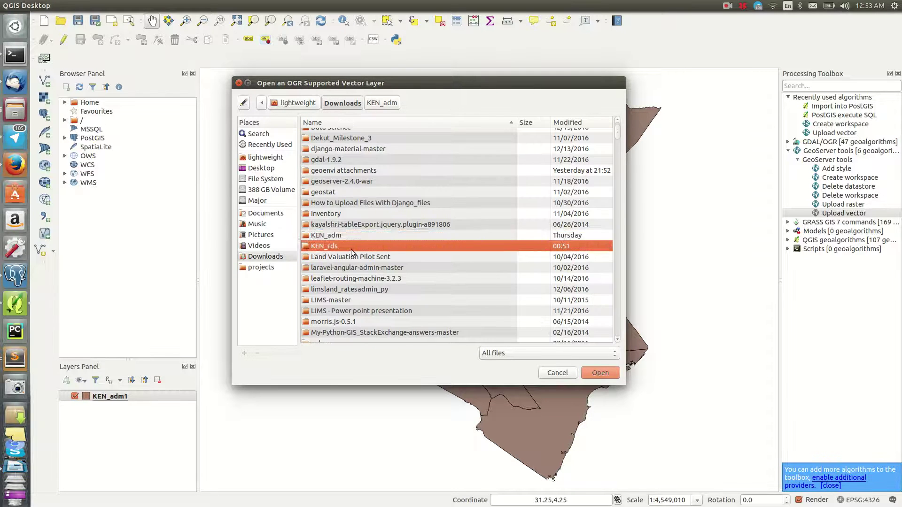
double_click(351, 249)
left_click(347, 156)
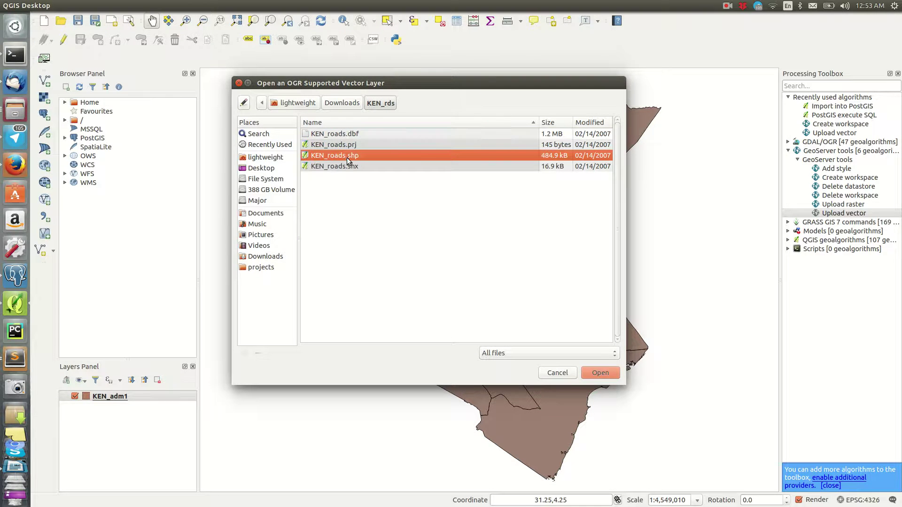
left_click(600, 372)
left_click(519, 298)
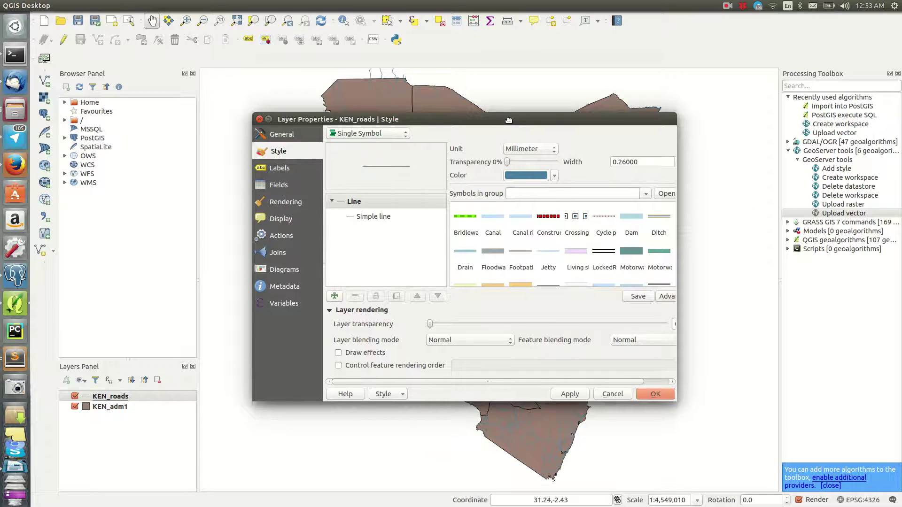
Choose the LockedRoad line symbol for the KEN_roads layer in its style properties.
left_click_drag(507, 120, 505, 82)
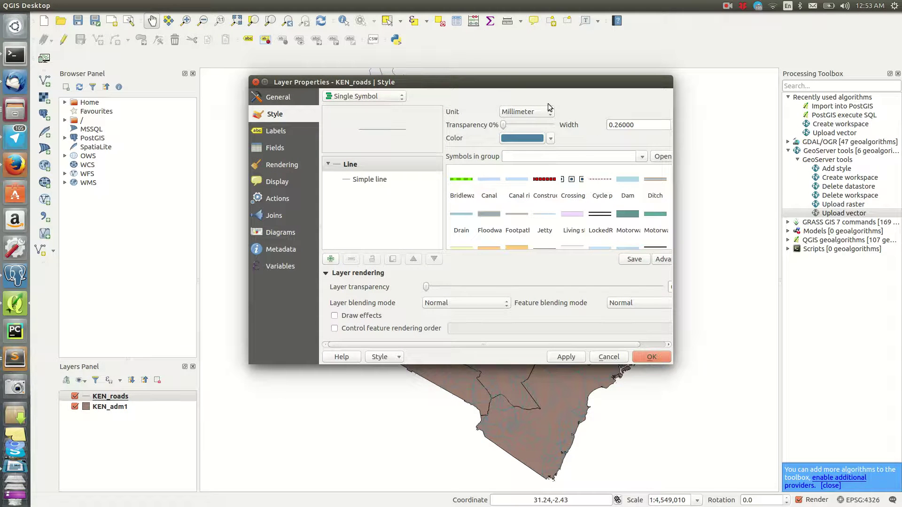
left_click(551, 139)
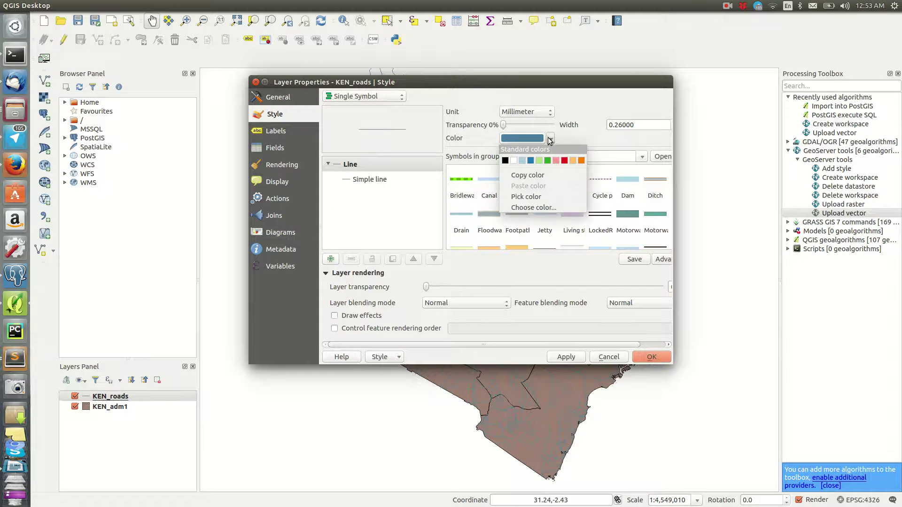
left_click(597, 215)
left_click(601, 216)
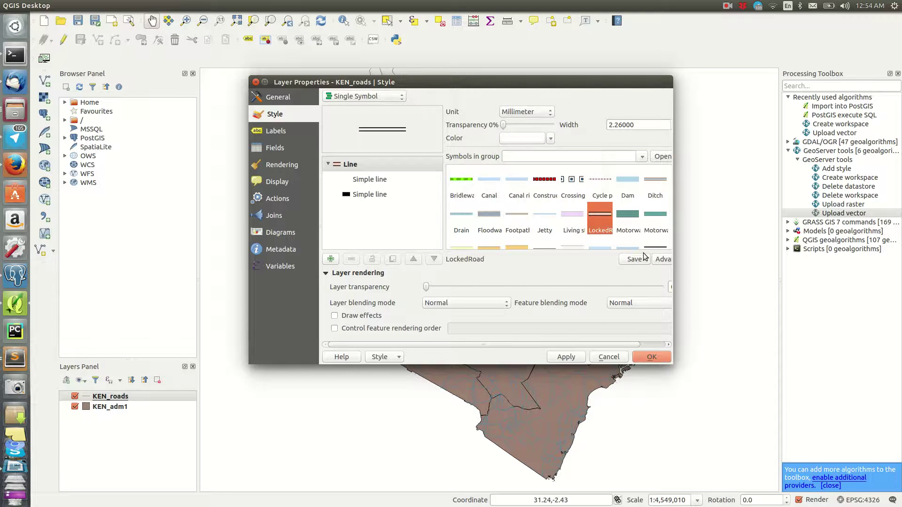
Enable symbol levels for the KEN_roads symbol and apply the style to the map.
left_click(661, 259)
left_click(677, 271)
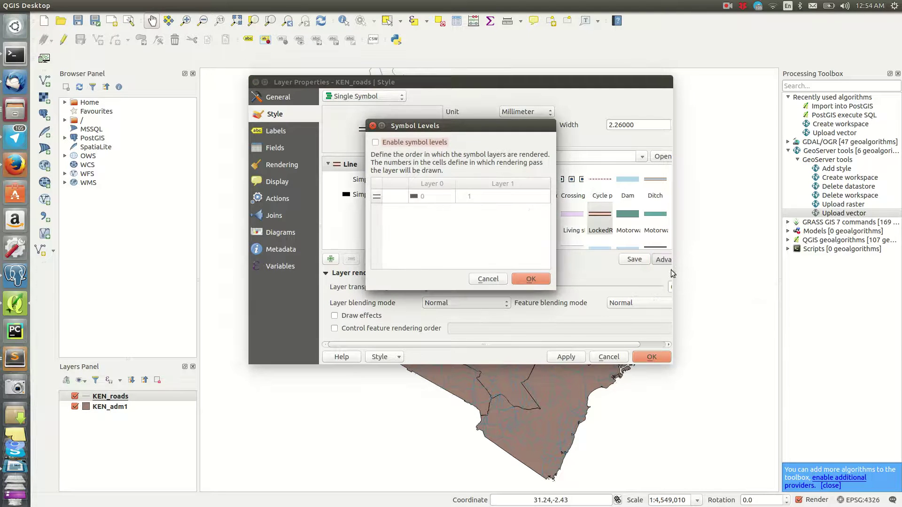
left_click(394, 142)
left_click(523, 281)
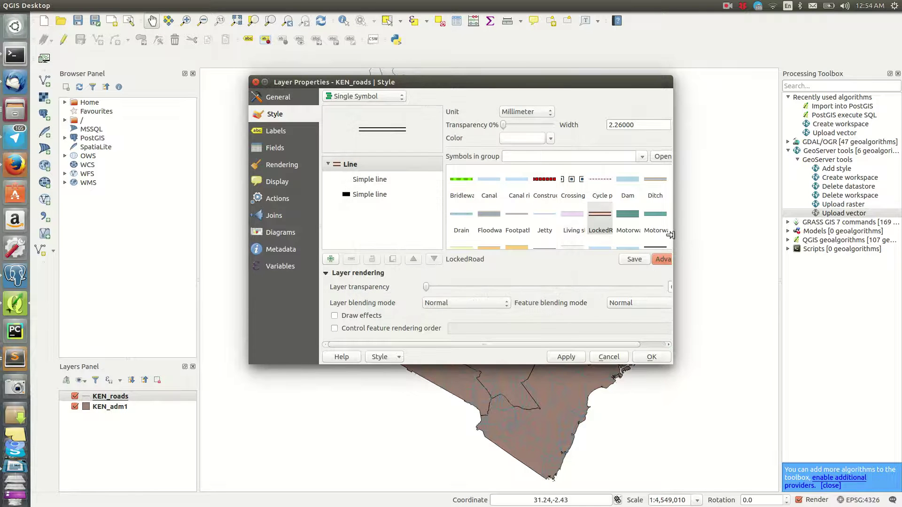
left_click_drag(673, 238, 699, 239)
left_click(592, 357)
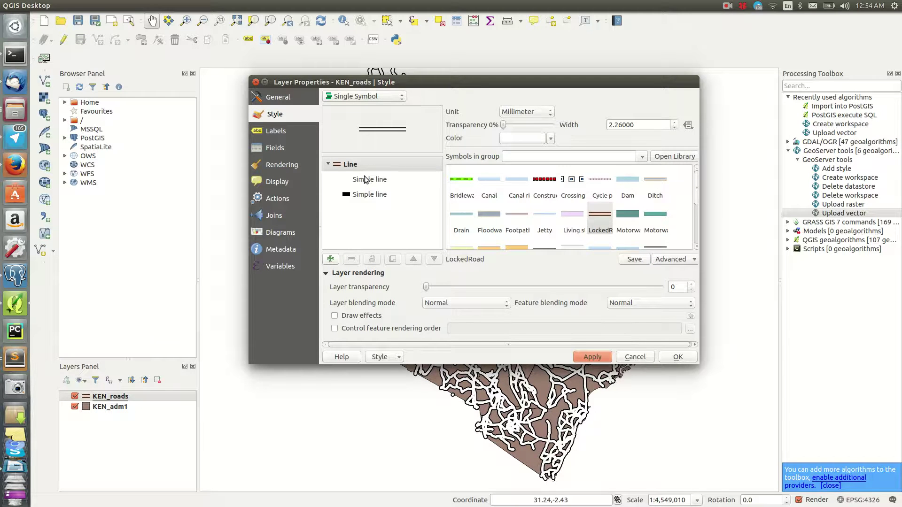
Set the colour of the road symbol's white simple line to #ddb9b9 and accept the layer properties.
left_click(366, 179)
left_click(572, 132)
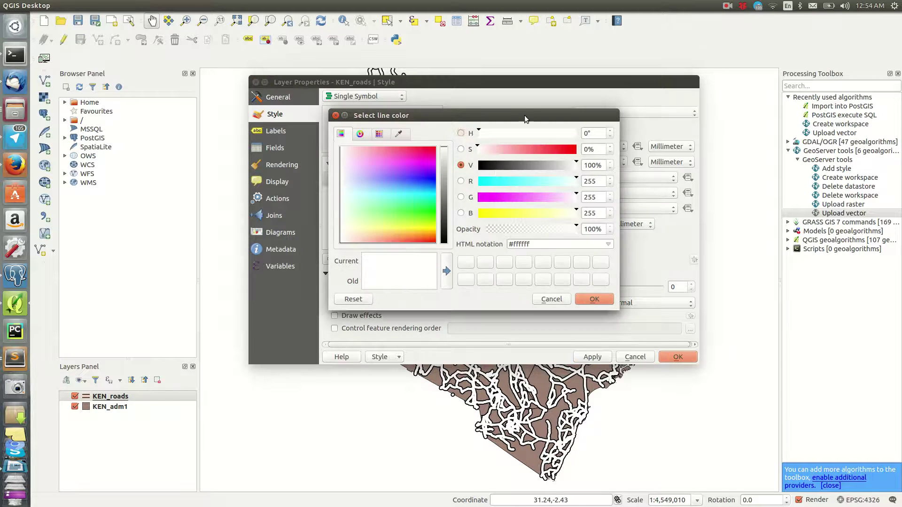
left_click_drag(528, 114, 522, 99)
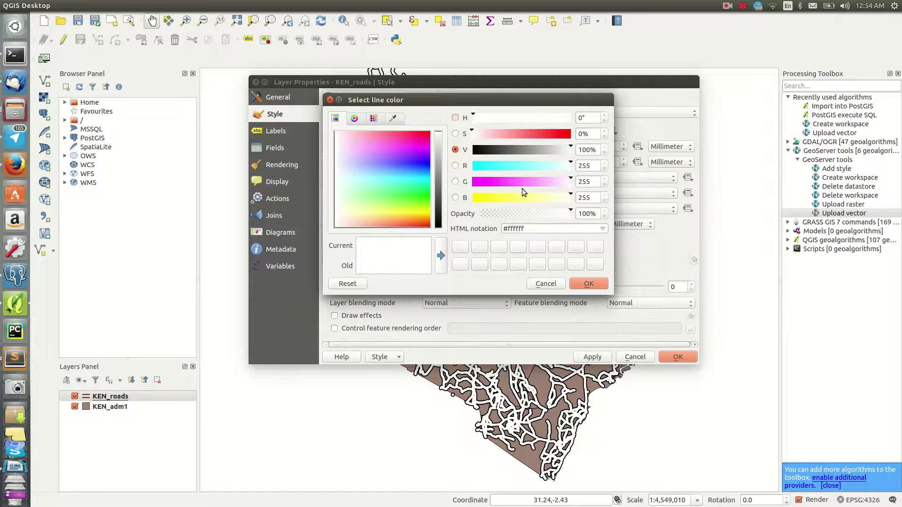
left_click(374, 117)
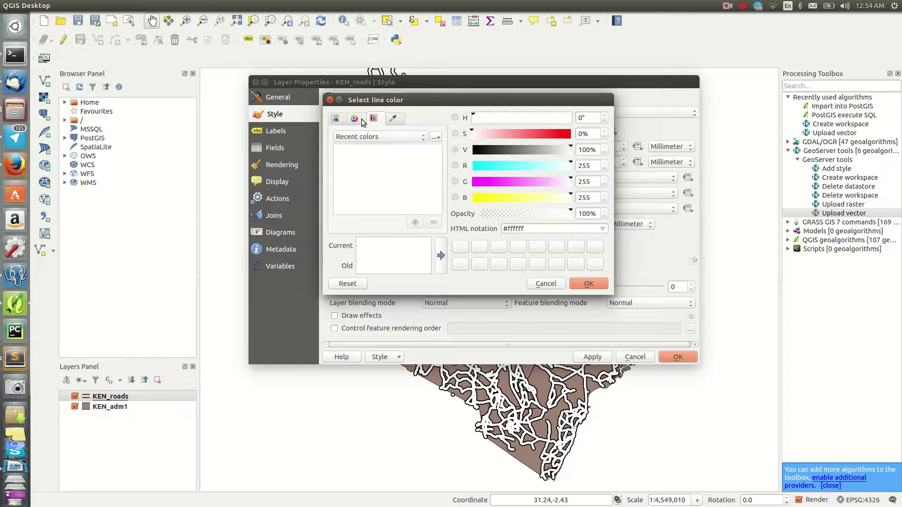
left_click(354, 117)
left_click(375, 202)
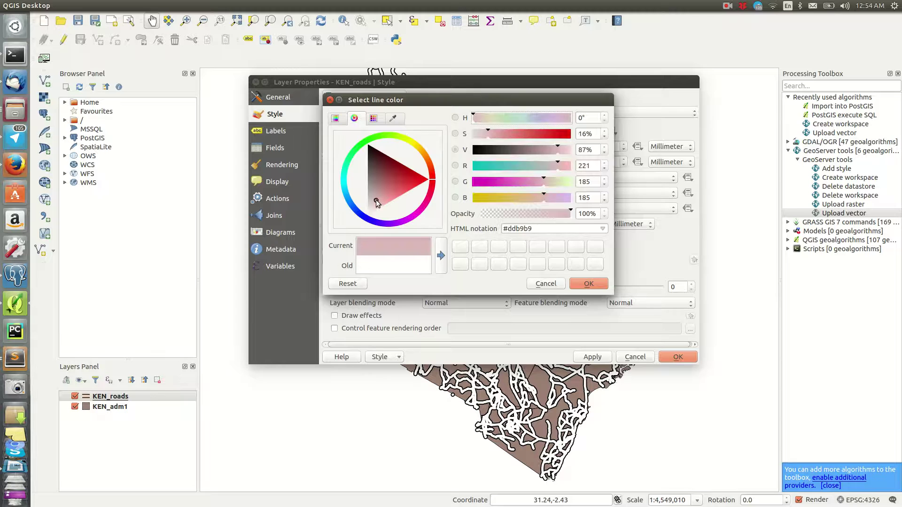
left_click(589, 284)
left_click(591, 358)
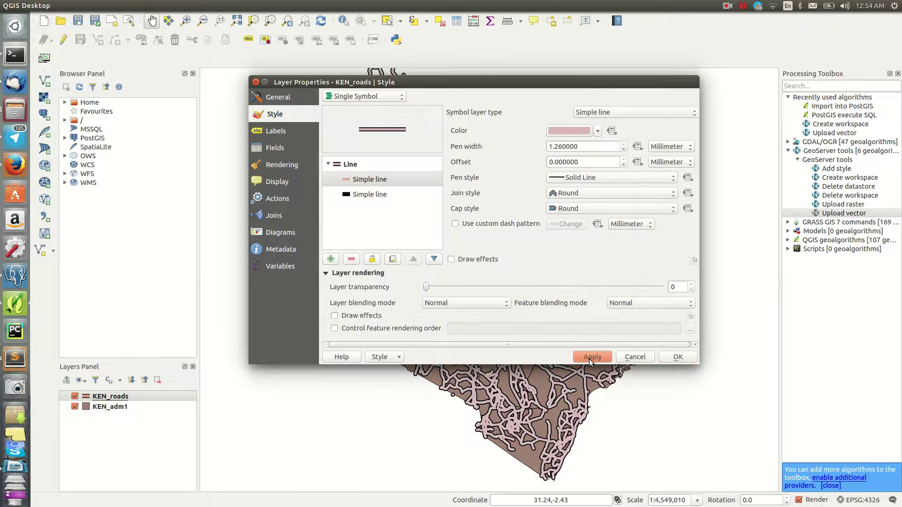
left_click(677, 358)
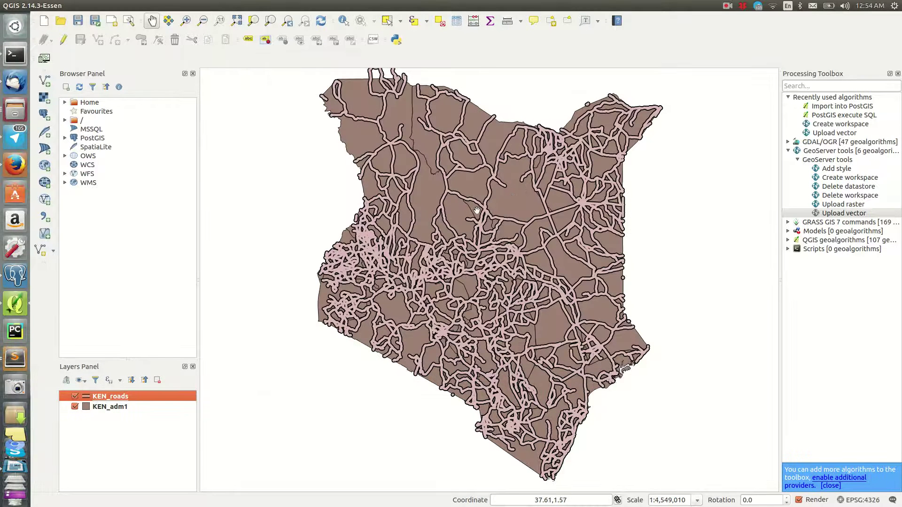
Examine the route types in the RTT_DESCRI column of the KEN_roads attribute table.
left_click_drag(447, 141, 424, 254)
key("ctrl+shift+f")
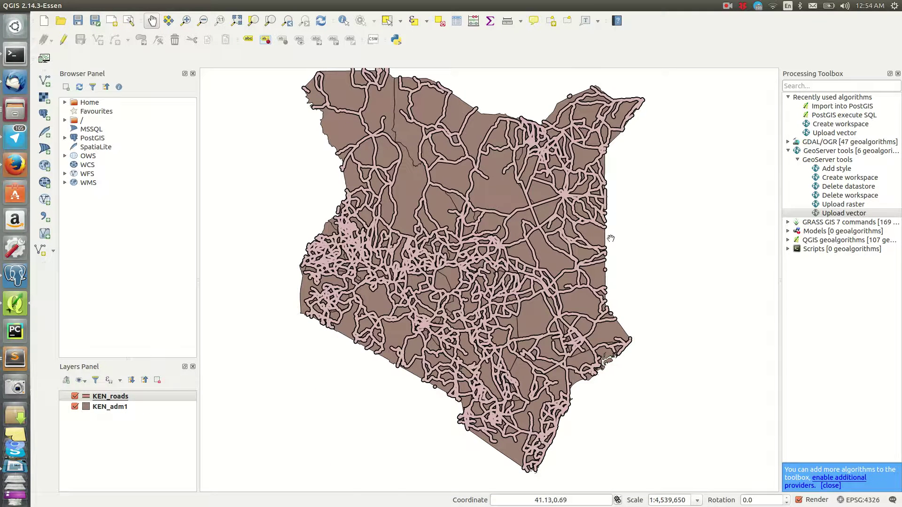
right_click(128, 397)
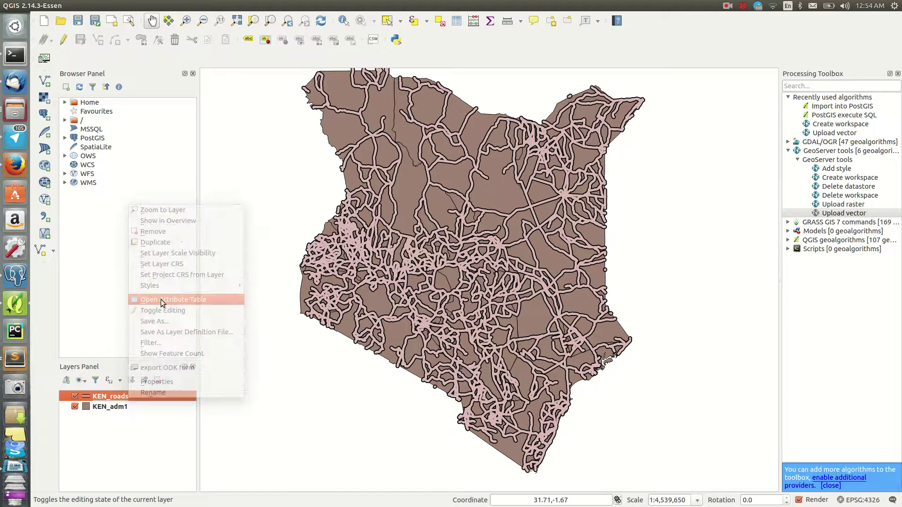
left_click(161, 300)
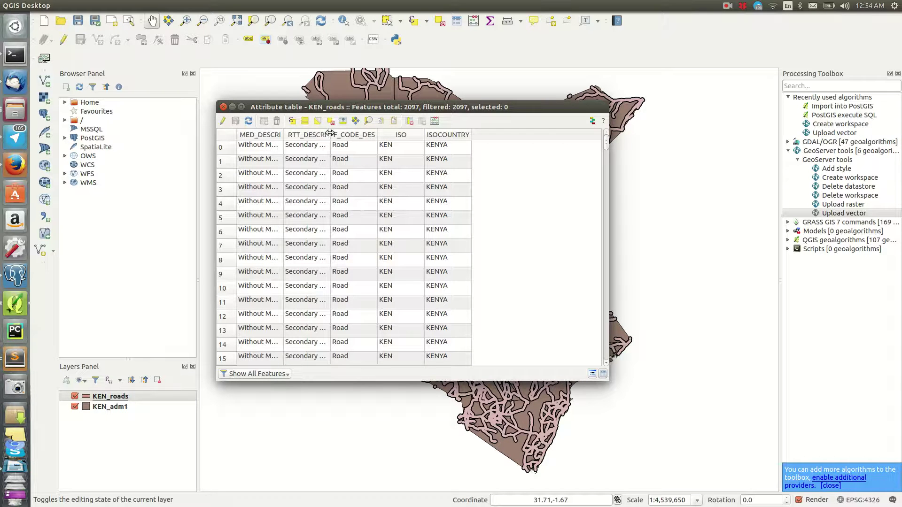
left_click_drag(331, 135, 408, 141)
scroll(348, 267, "down", 20)
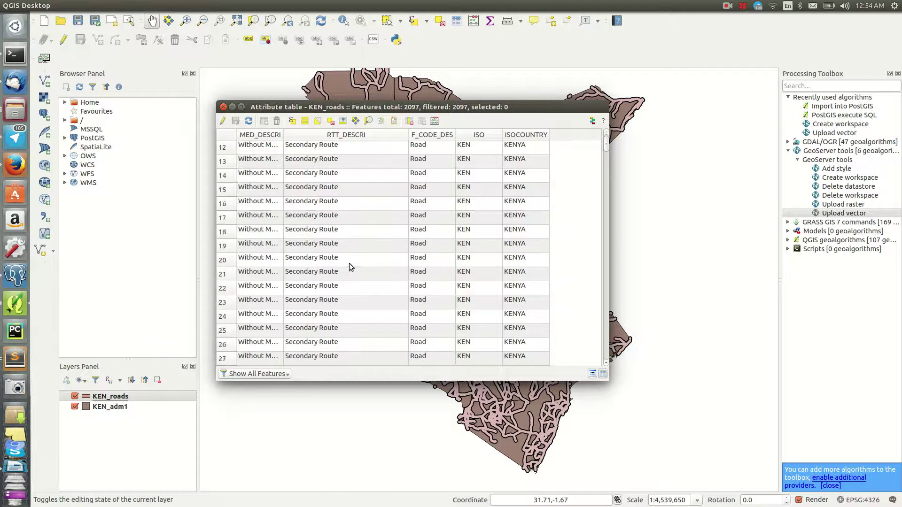
left_click_drag(606, 159, 620, 130)
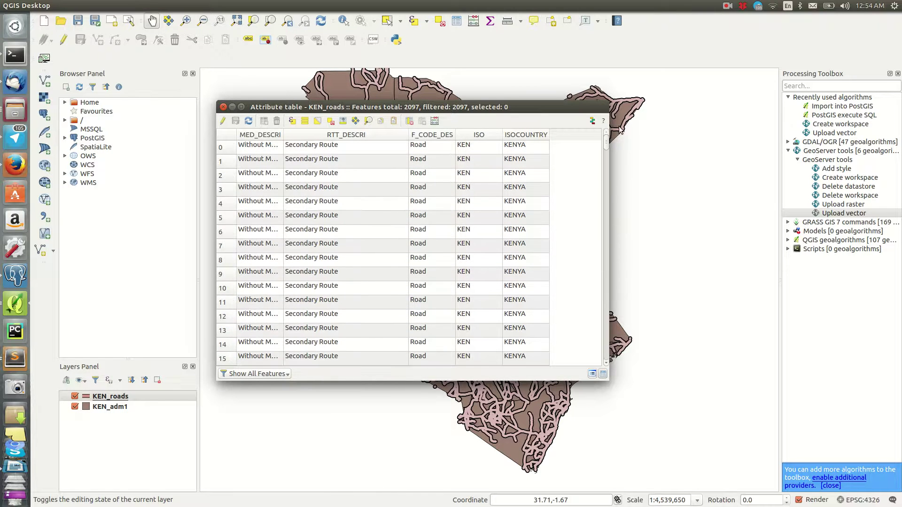
left_click(223, 107)
Classify the KEN_roads layer with categorized styling on the RTT_DESCRI column, using random colors.
double_click(131, 397)
left_click_drag(432, 97, 386, 55)
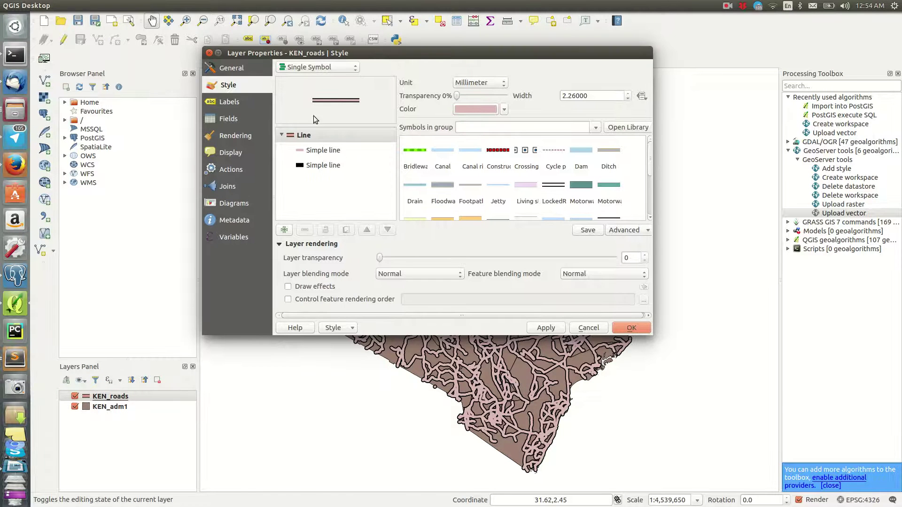
left_click(336, 69)
left_click(331, 78)
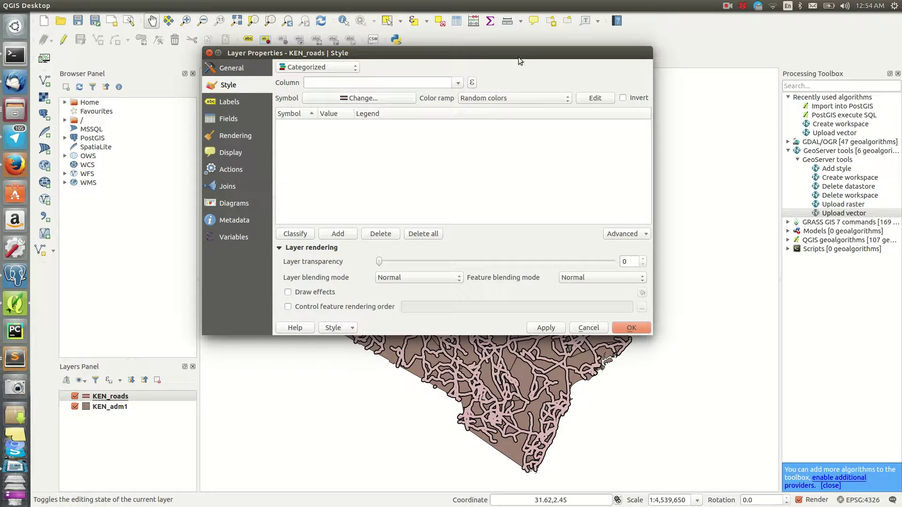
left_click(460, 83)
left_click(350, 93)
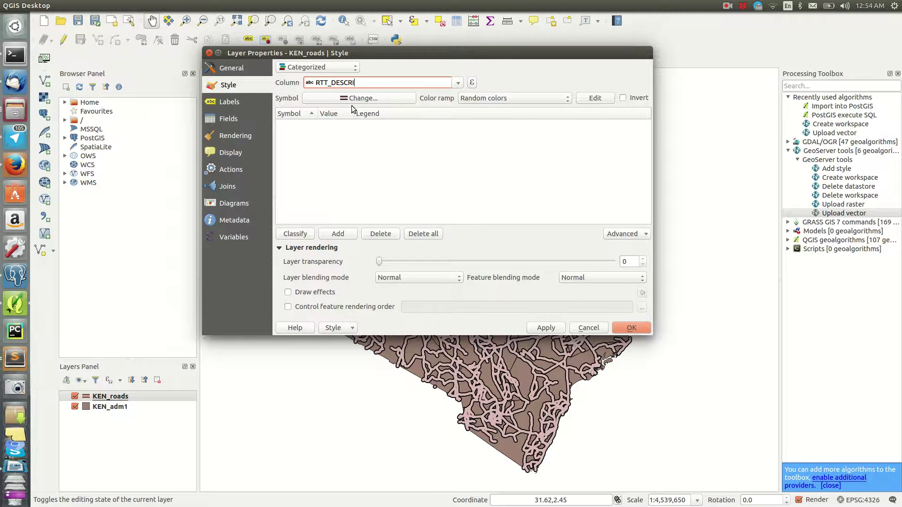
left_click(298, 233)
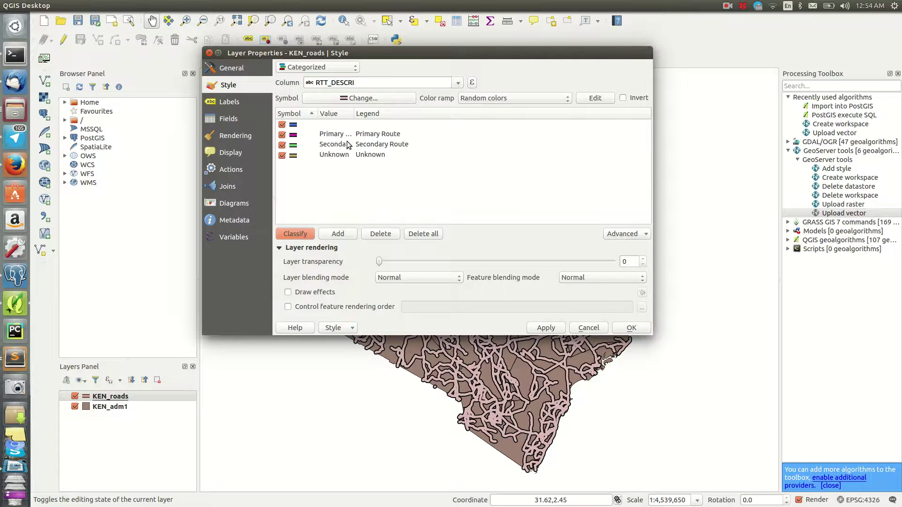
Delete the empty-value category from the KEN_roads classes and apply the categorized style.
left_click(348, 126)
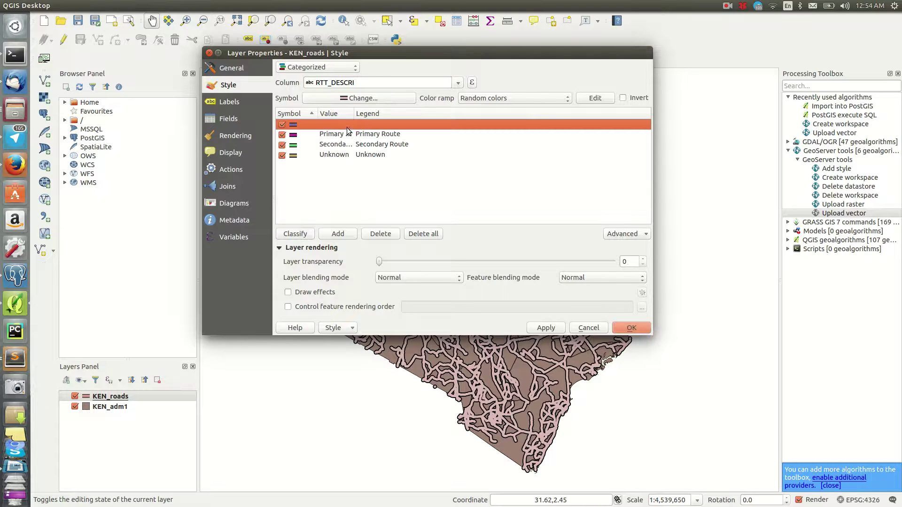
left_click(380, 234)
left_click(545, 328)
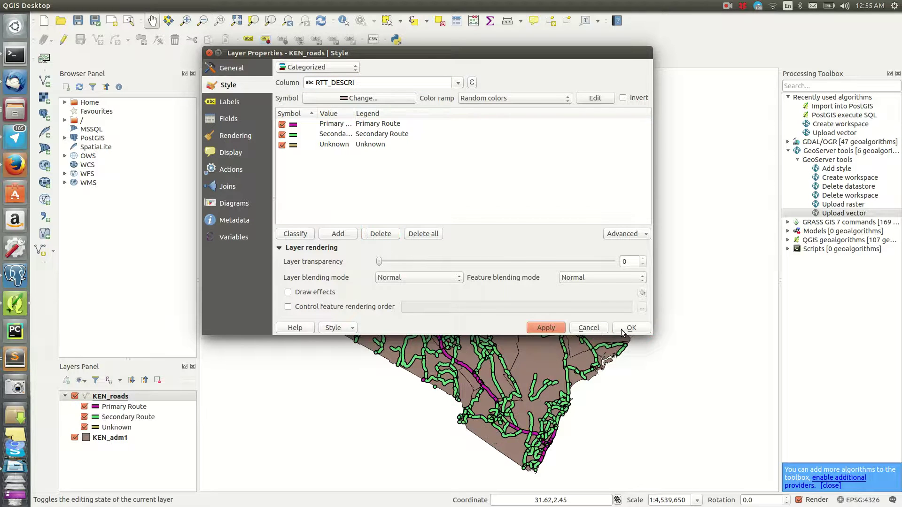
Enable symbol levels for the KEN_roads categories and apply the style so road junctions draw as connected lines.
left_click(625, 233)
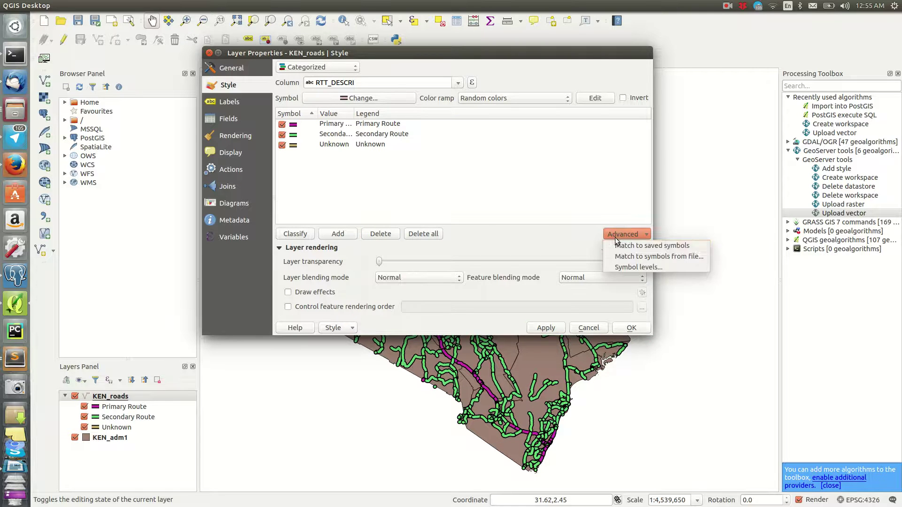
left_click(632, 268)
key("space")
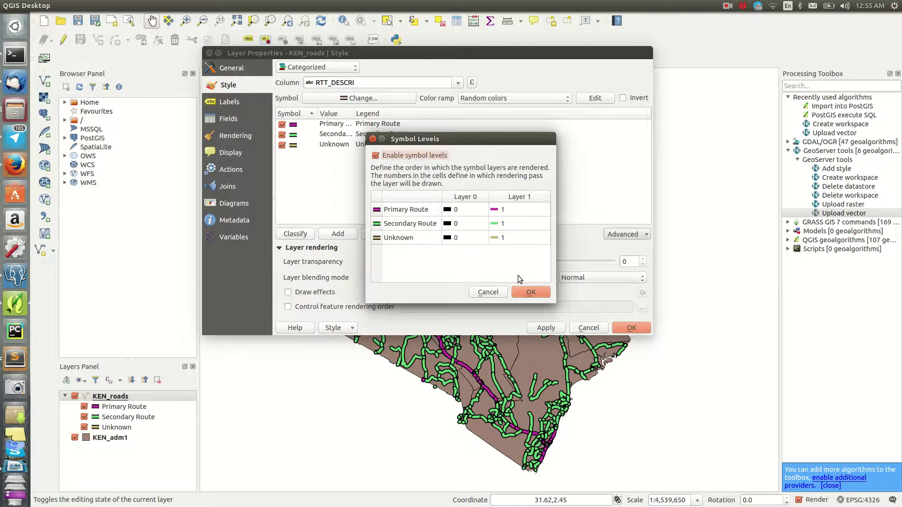
left_click(528, 292)
left_click(546, 328)
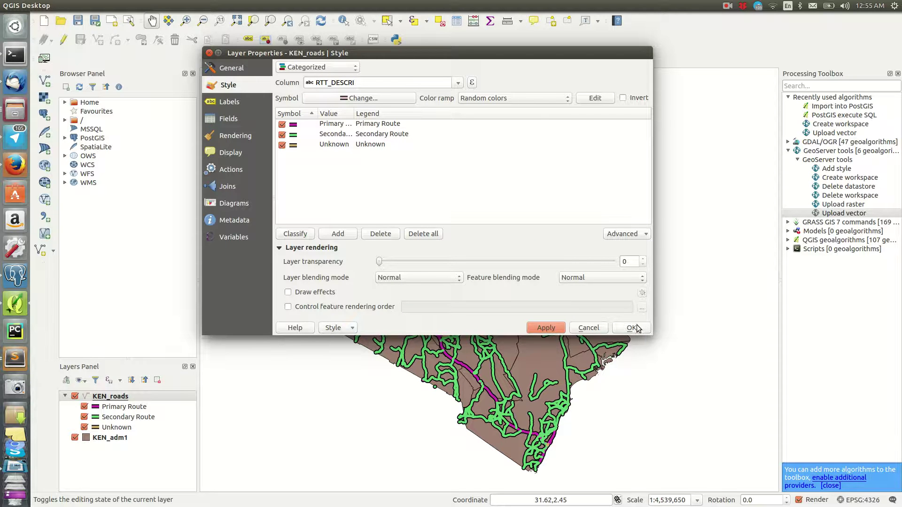
Set the Secondary Route symbol's colour to brown #904713, apply it and accept the KEN_roads layer properties.
double_click(294, 135)
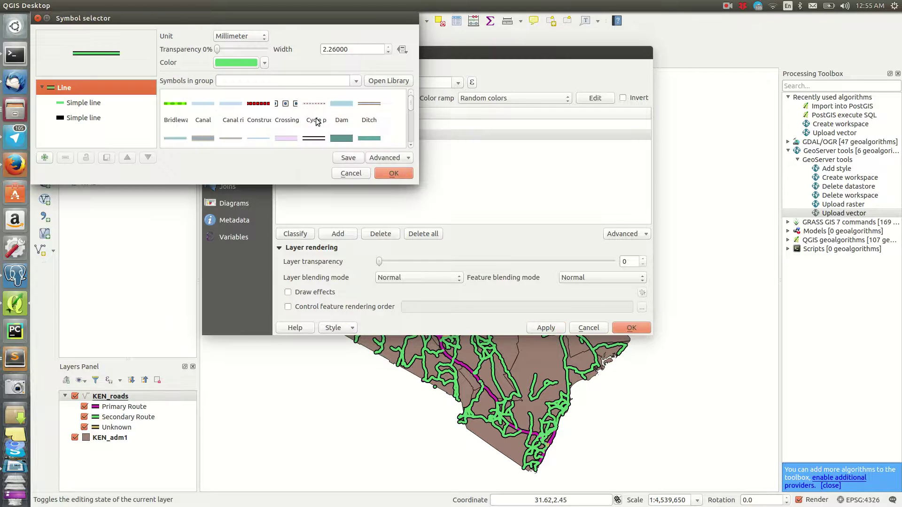
left_click(231, 64)
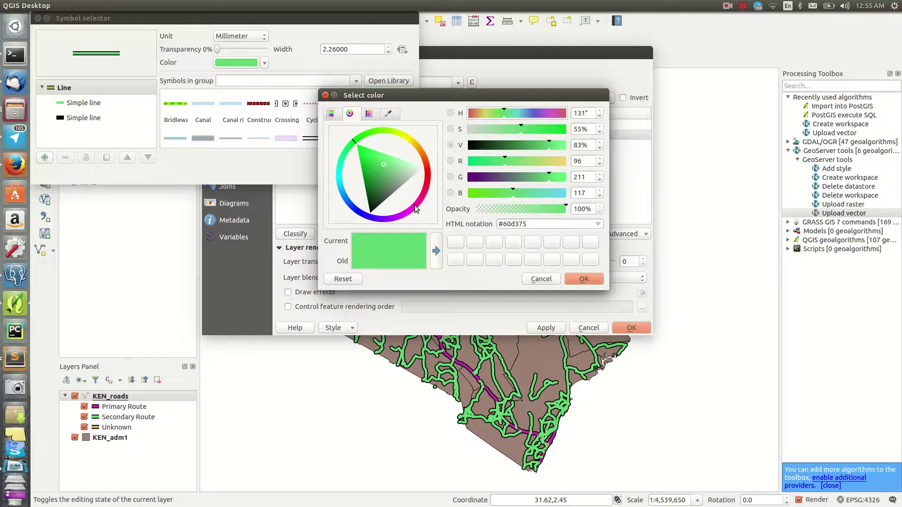
left_click(424, 157)
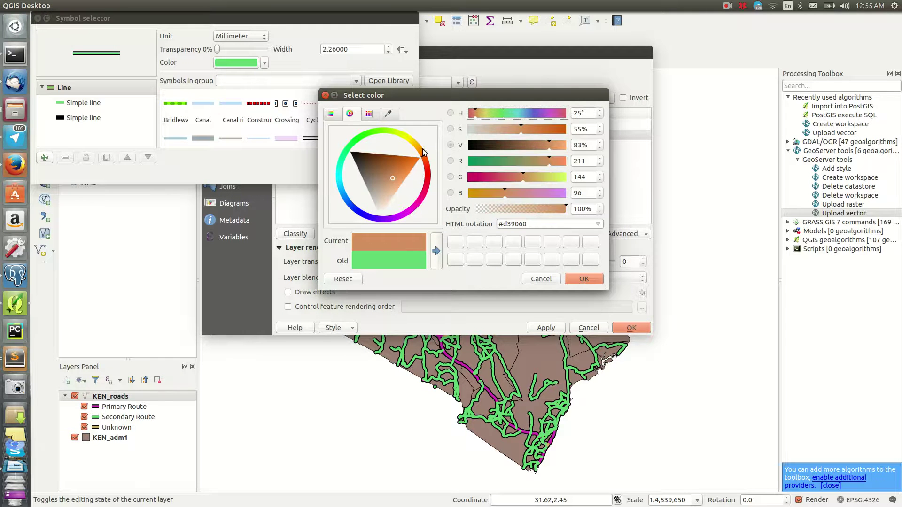
left_click(386, 158)
left_click(582, 278)
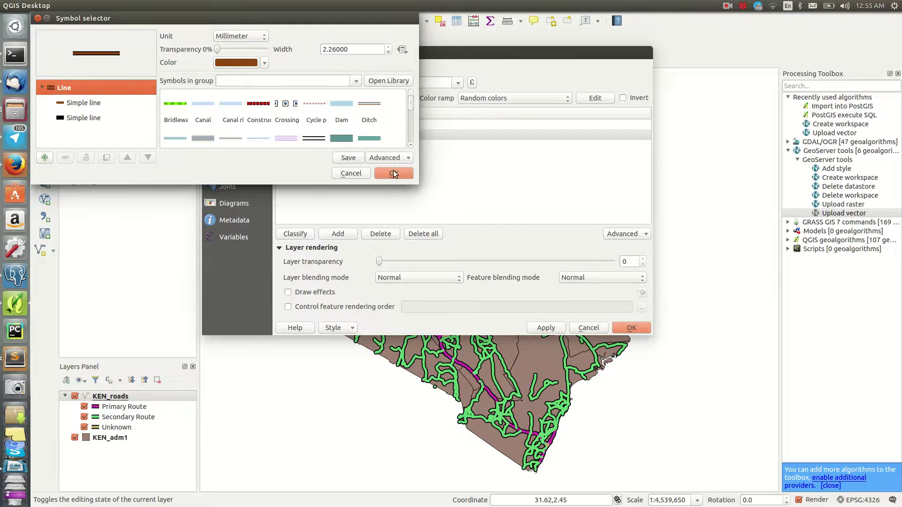
left_click(394, 173)
left_click(564, 328)
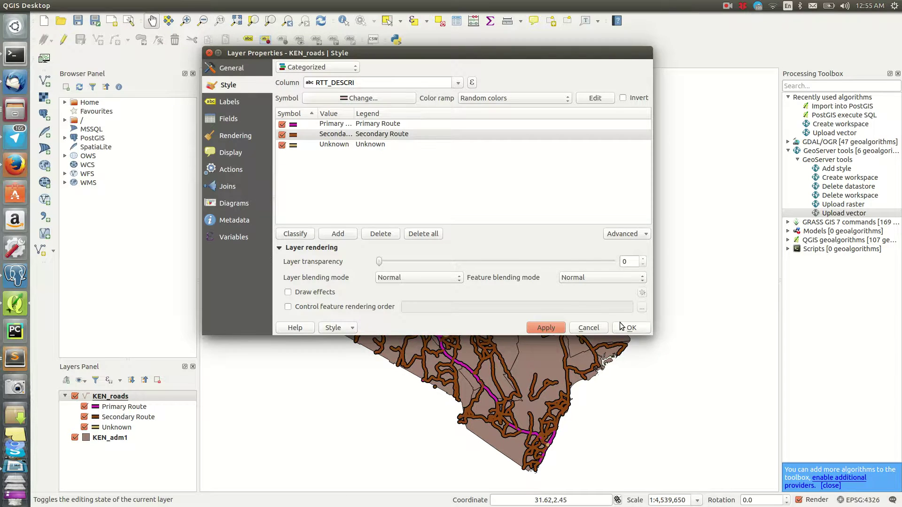
left_click(624, 328)
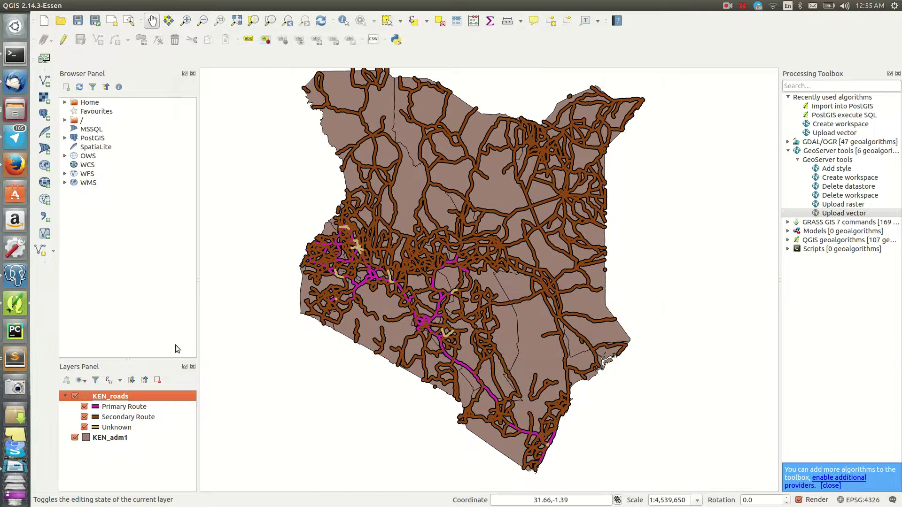
Change the Secondary Route symbol's colour to a slightly darker brown directly from the KEN_roads legend.
scroll(359, 281, "up", 2)
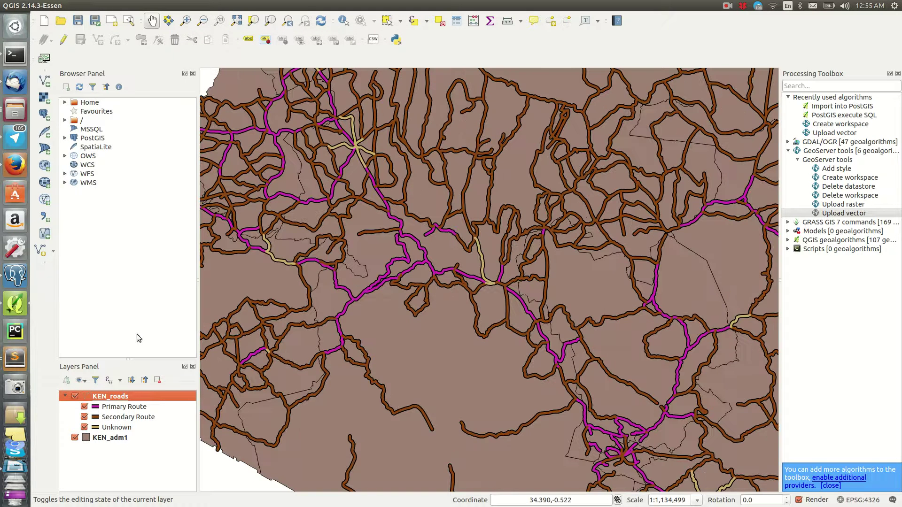
double_click(96, 420)
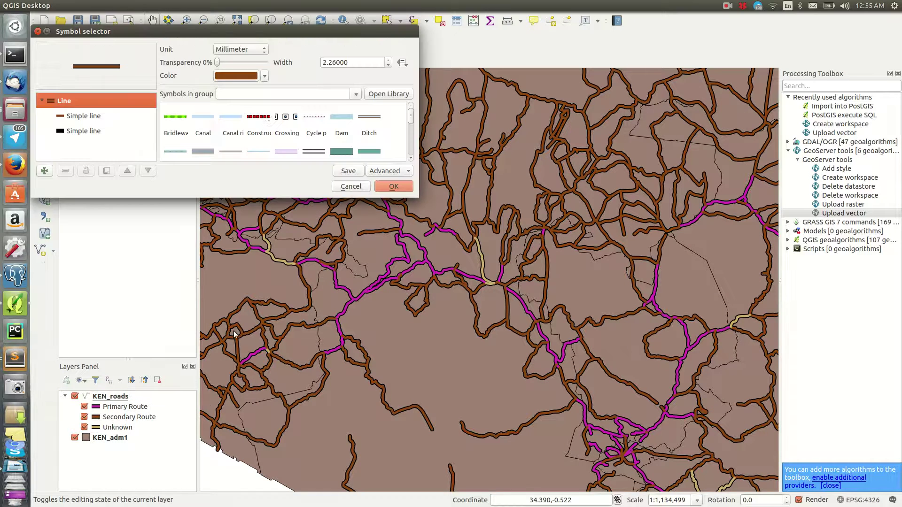
left_click(247, 77)
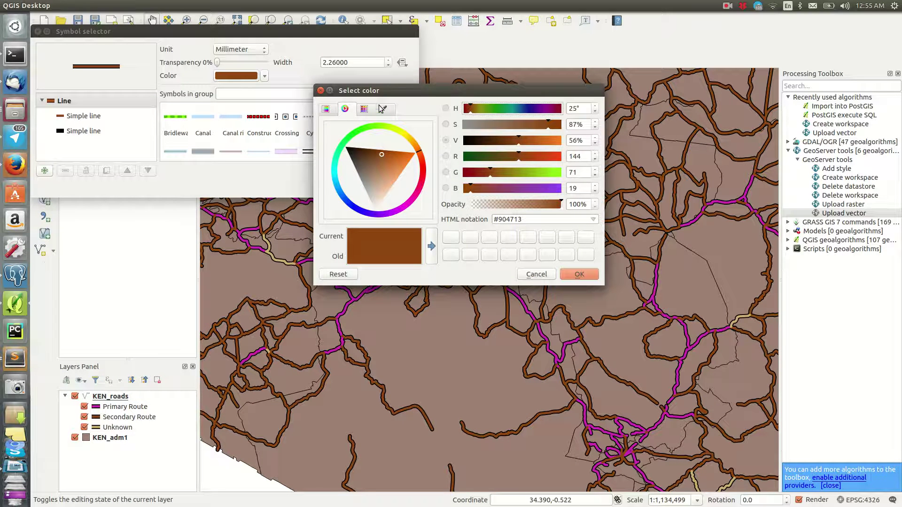
left_click_drag(408, 92, 343, 82)
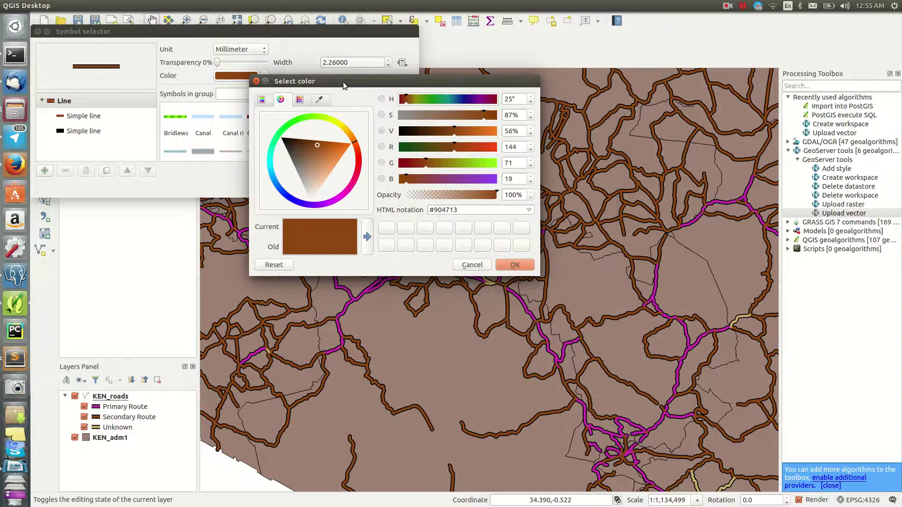
left_click(330, 153)
left_click(316, 152)
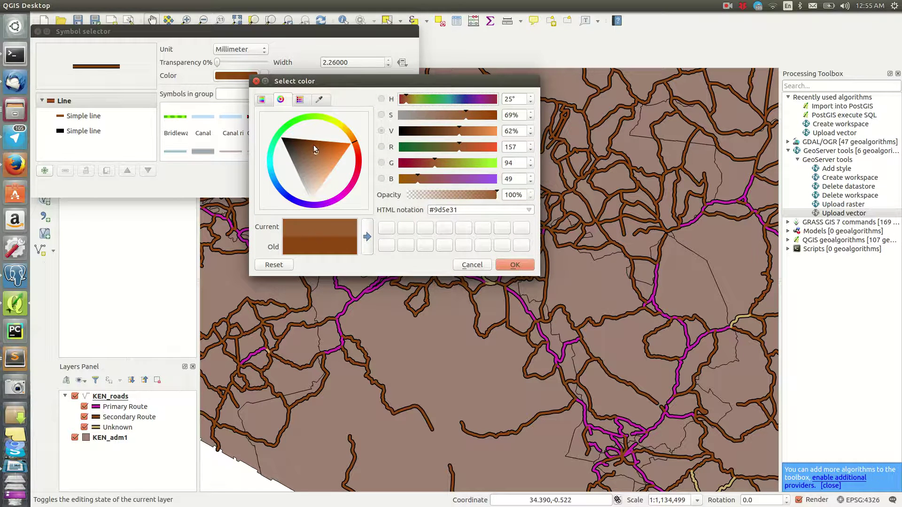
left_click(313, 145)
left_click(502, 265)
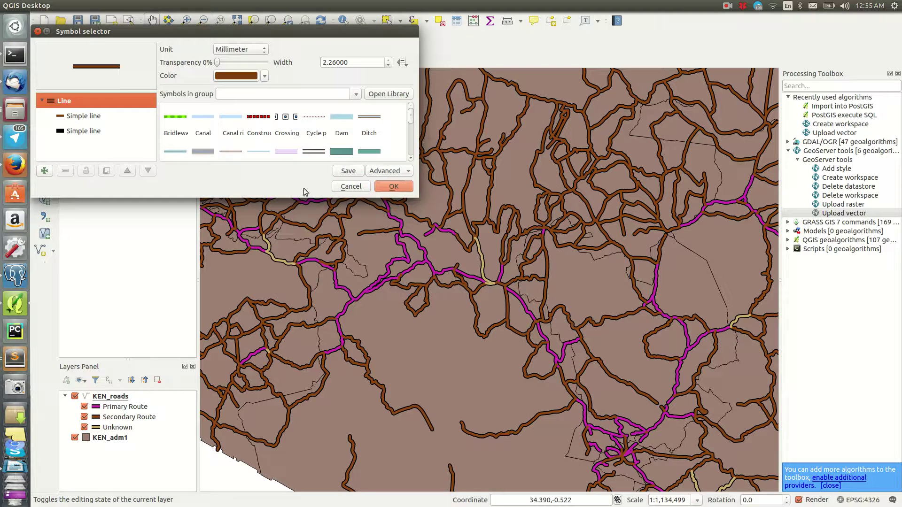
left_click(393, 187)
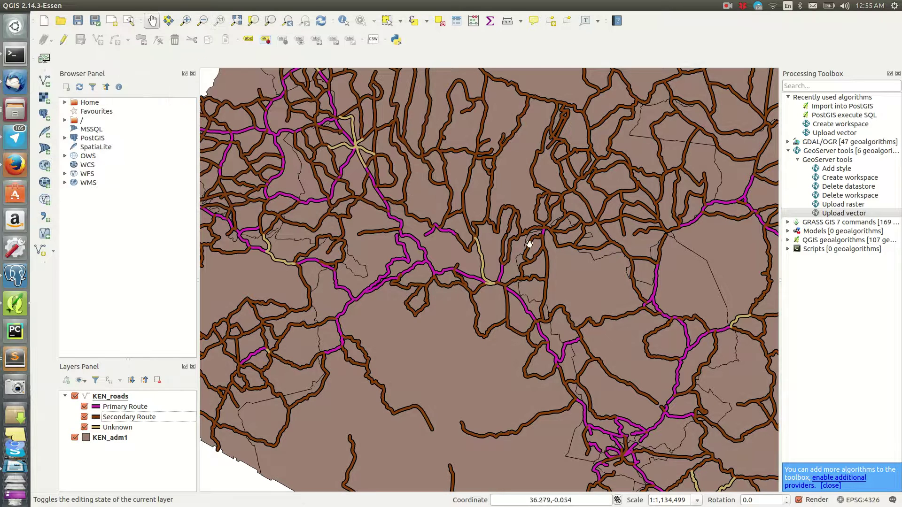
Examine the recoloured primary and secondary roads up close and across the whole of Kenya.
scroll(445, 242, "up", 5)
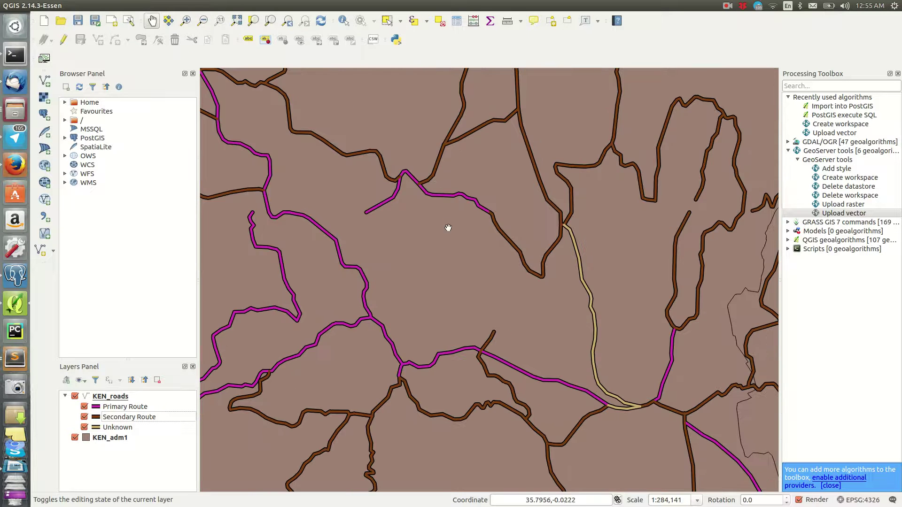
scroll(434, 173, "down", 5)
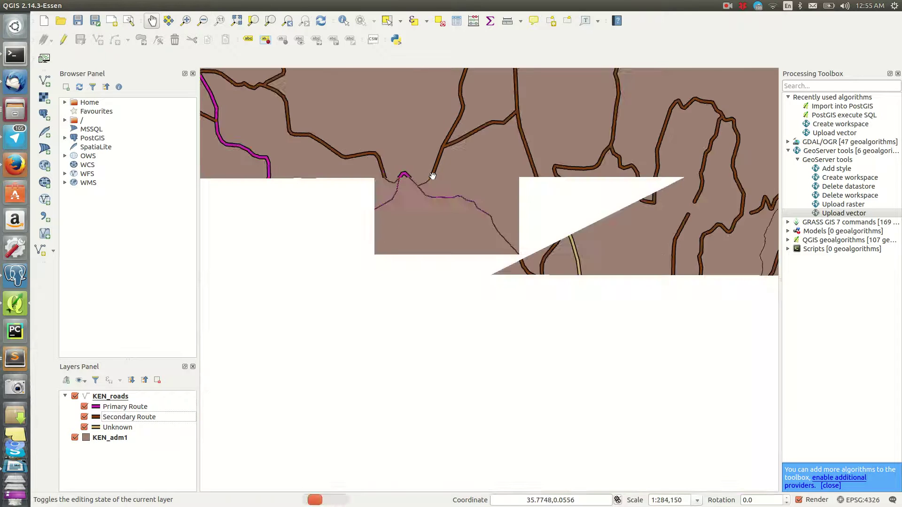
scroll(545, 237, "down", 2)
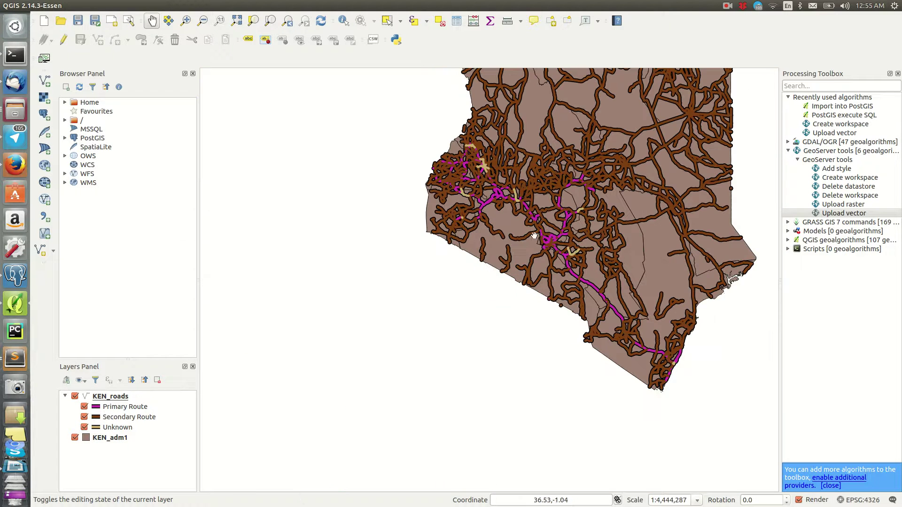
left_click_drag(565, 183, 497, 301)
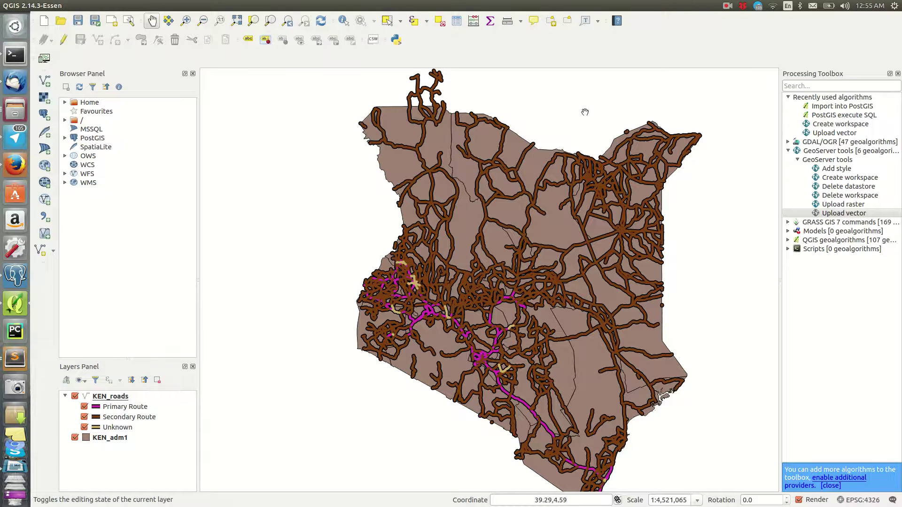
left_click_drag(510, 337, 480, 339)
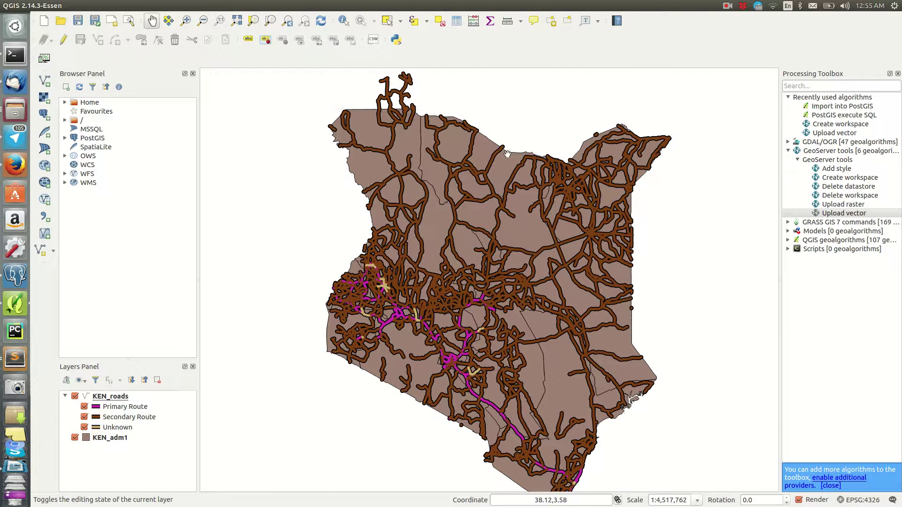
left_click_drag(456, 364, 430, 298)
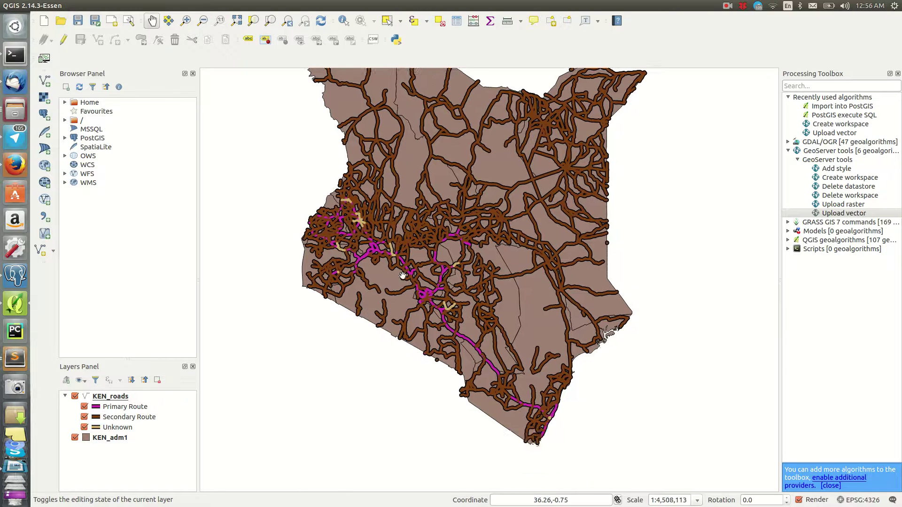
scroll(402, 275, "up", 2)
left_click_drag(374, 185, 398, 205)
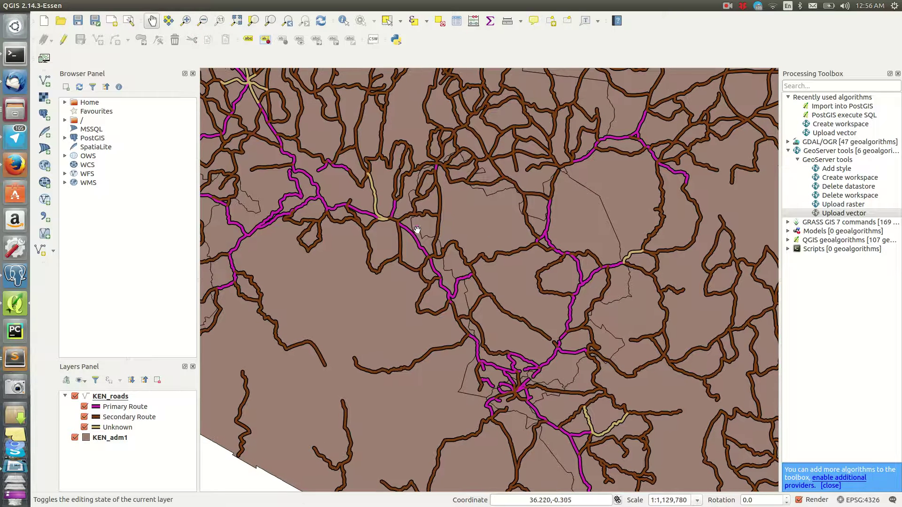
Hide the KEN_adm1 layer to inspect the roads on their own, and show it again over the full country extent.
left_click(75, 437)
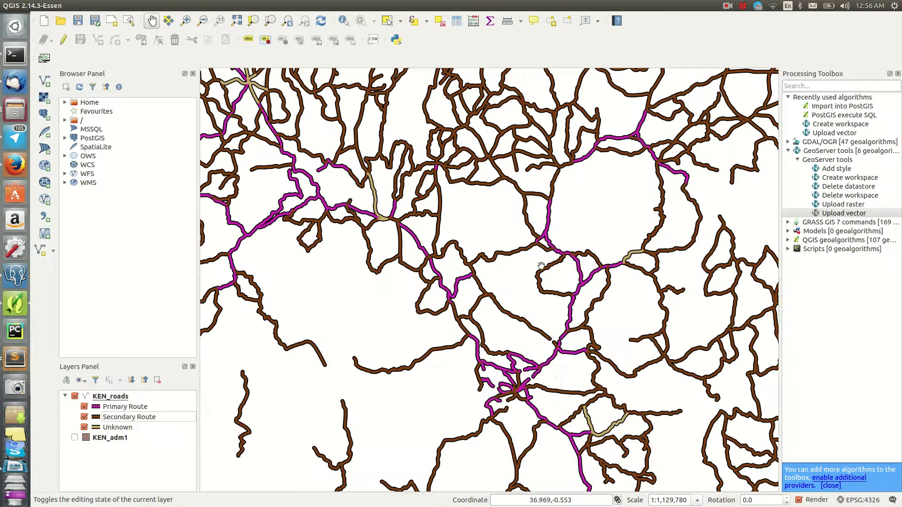
left_click_drag(560, 378, 569, 205)
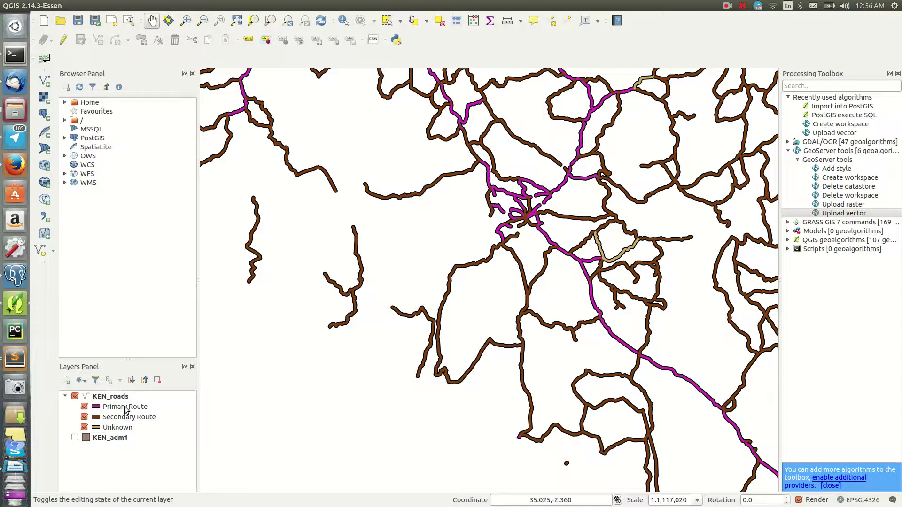
scroll(543, 267, "down", 1)
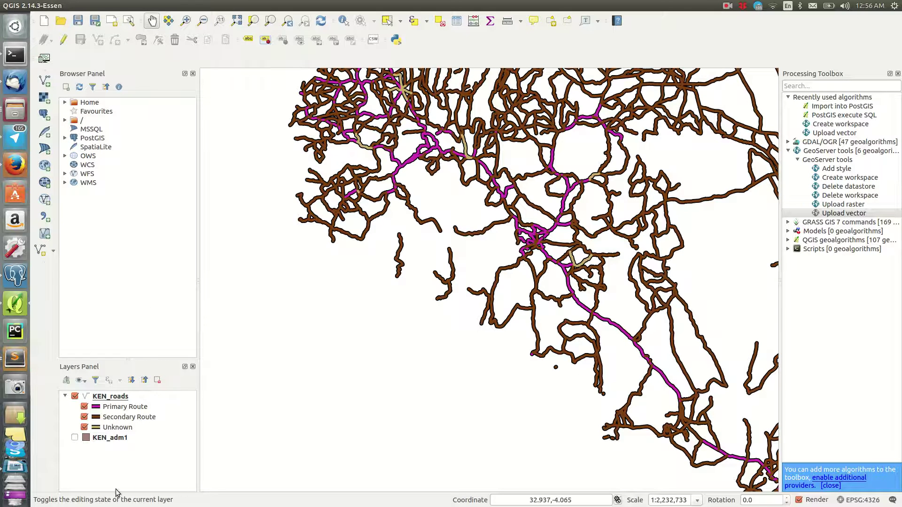
left_click(75, 438)
mouse_move(612, 226)
left_mouse_down()
mouse_move(551, 298)
mouse_move(500, 320)
left_mouse_up()
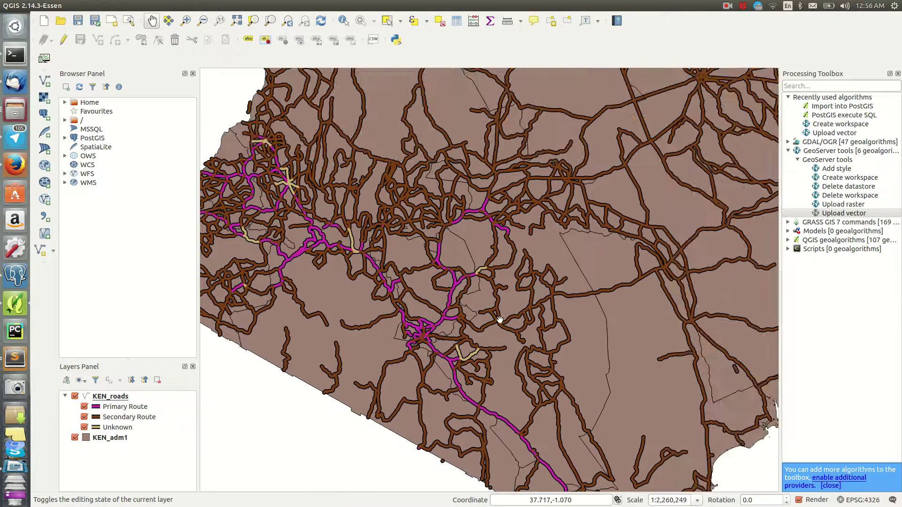
scroll(500, 319, "down", 1)
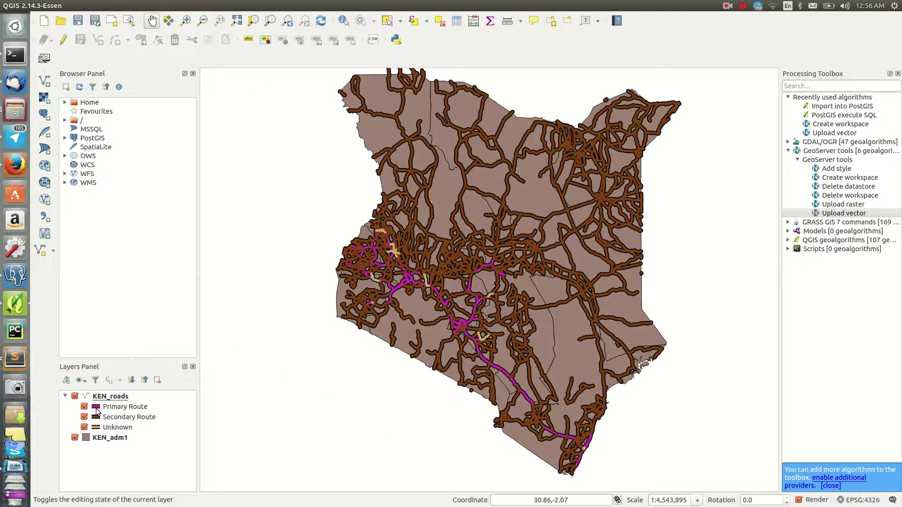
Set the Unknown road category's symbol colour to very dark brown #341b0c.
double_click(97, 427)
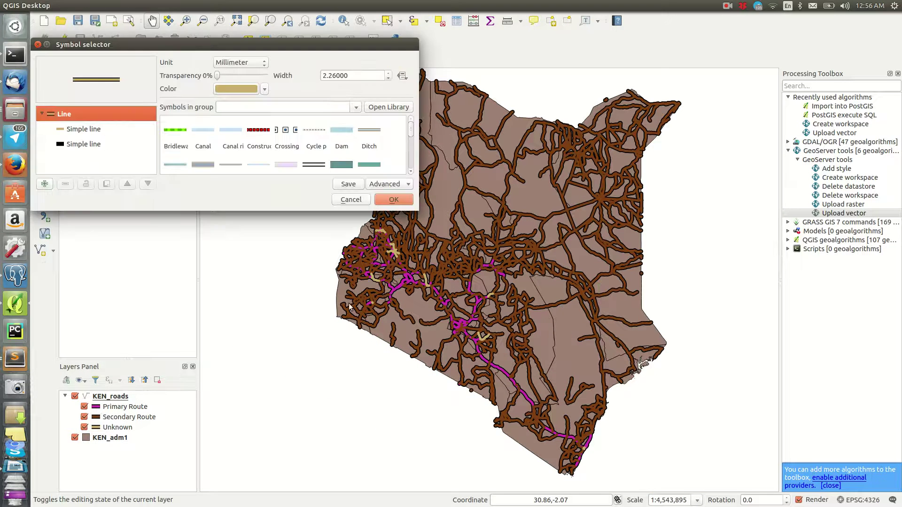
left_click_drag(258, 44, 338, 93)
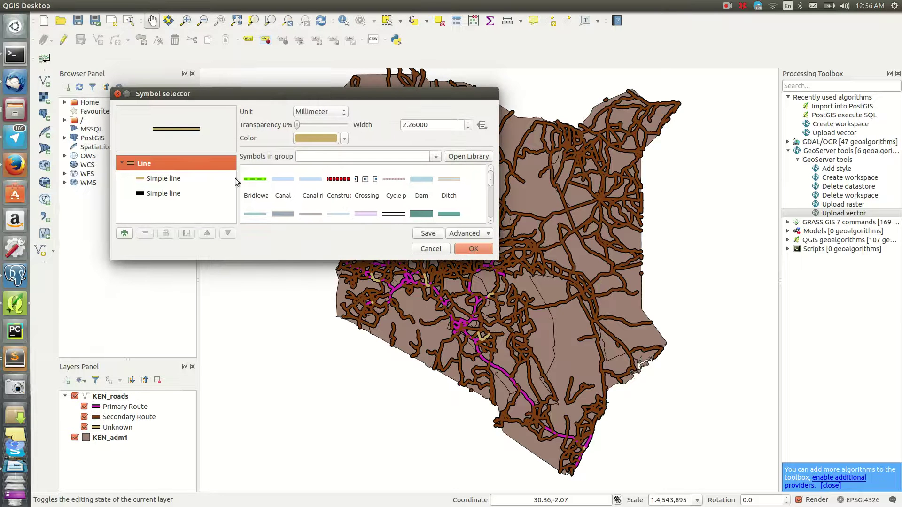
left_click(318, 138)
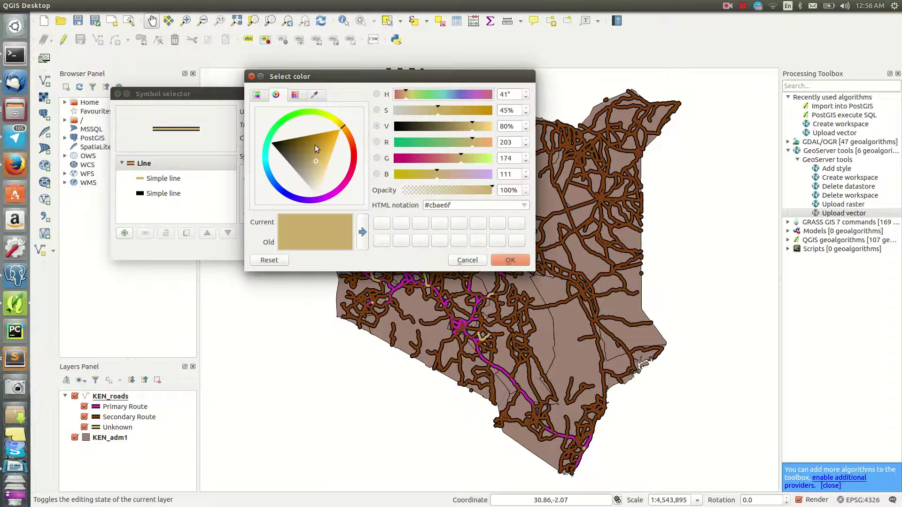
left_click(349, 136)
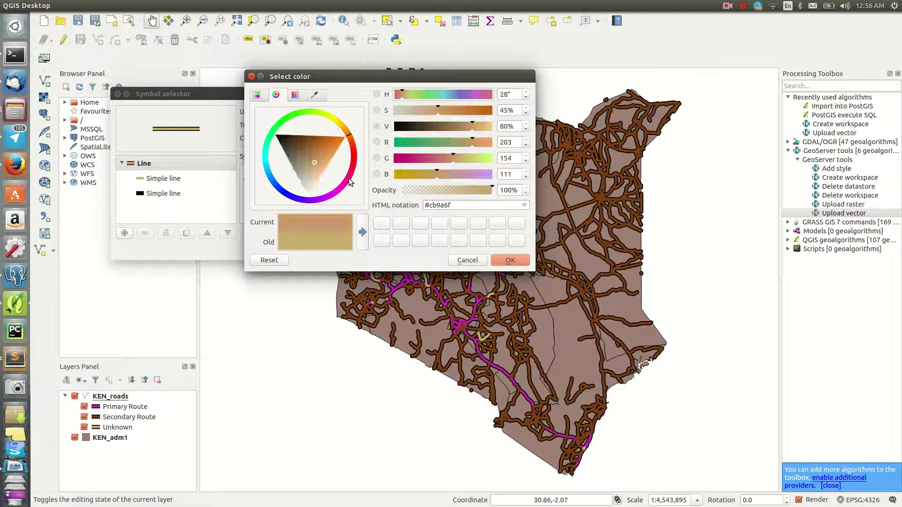
left_click(353, 140)
left_click(288, 136)
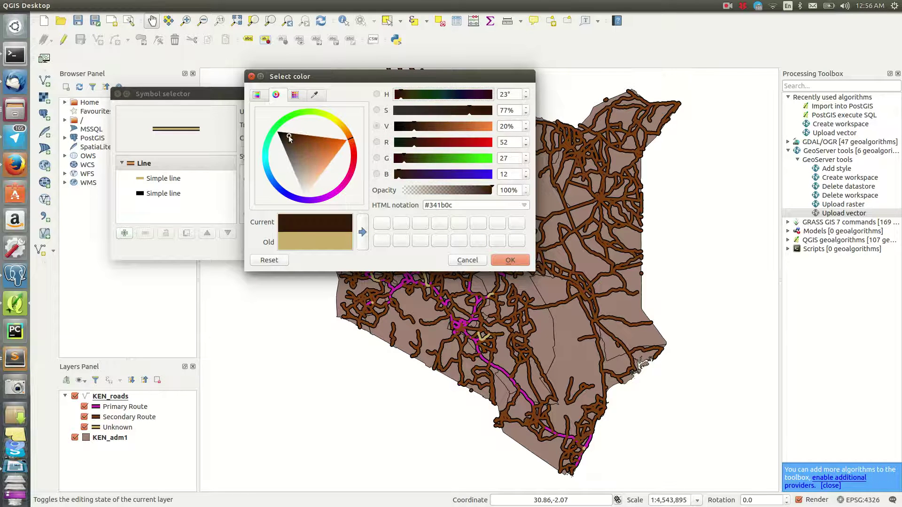
left_click(491, 260)
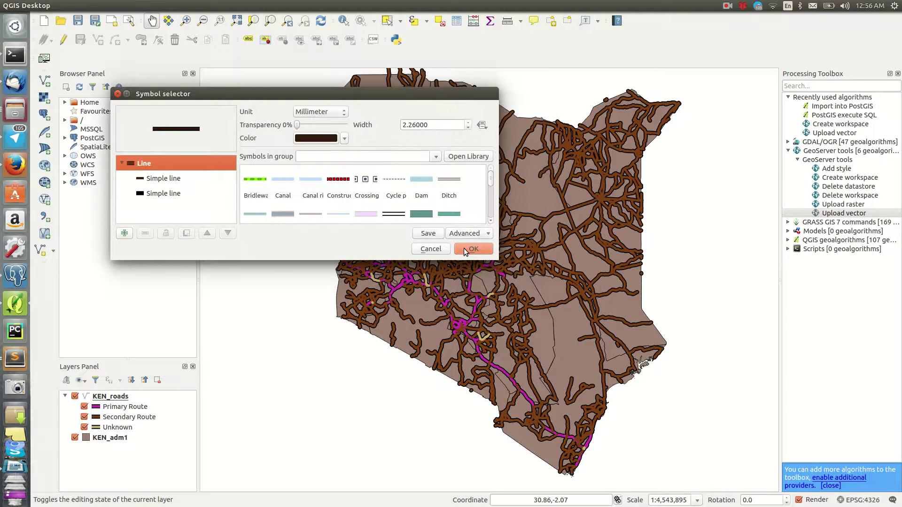
left_click(464, 248)
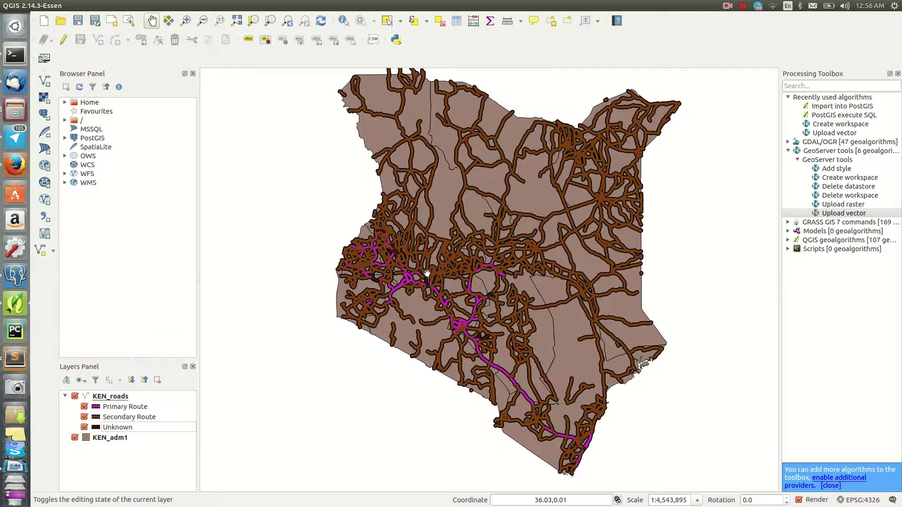
Examine the recoloured Unknown roads among the primary and secondary routes, both up close and across the whole country.
scroll(426, 274, "up", 2)
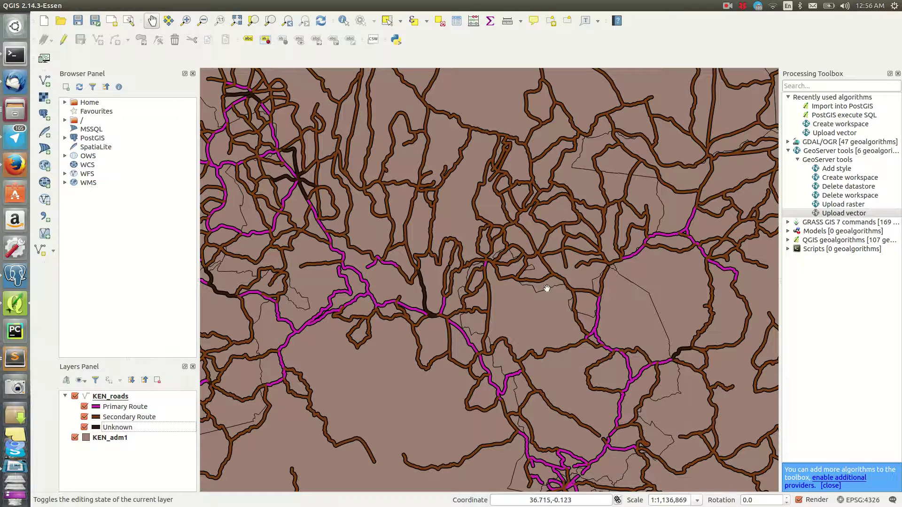
left_click_drag(469, 331, 481, 287)
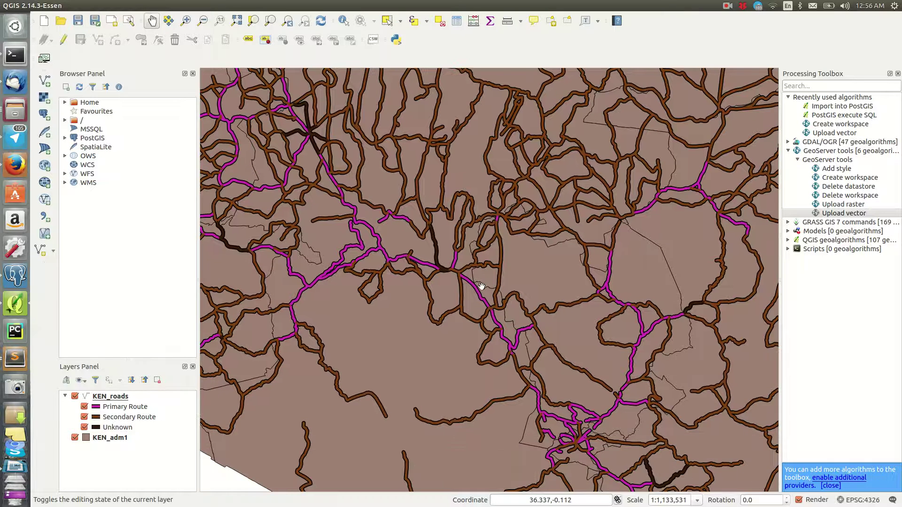
scroll(482, 286, "down", 1)
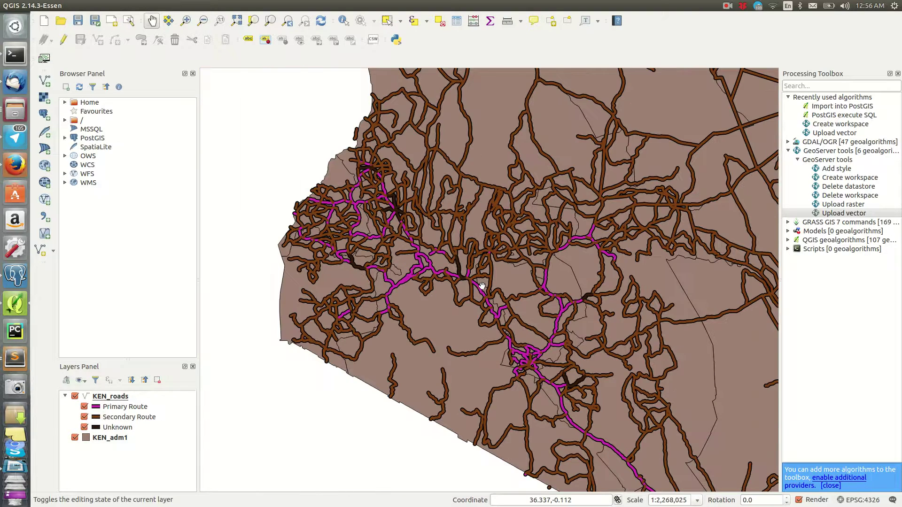
left_click_drag(482, 286, 418, 263)
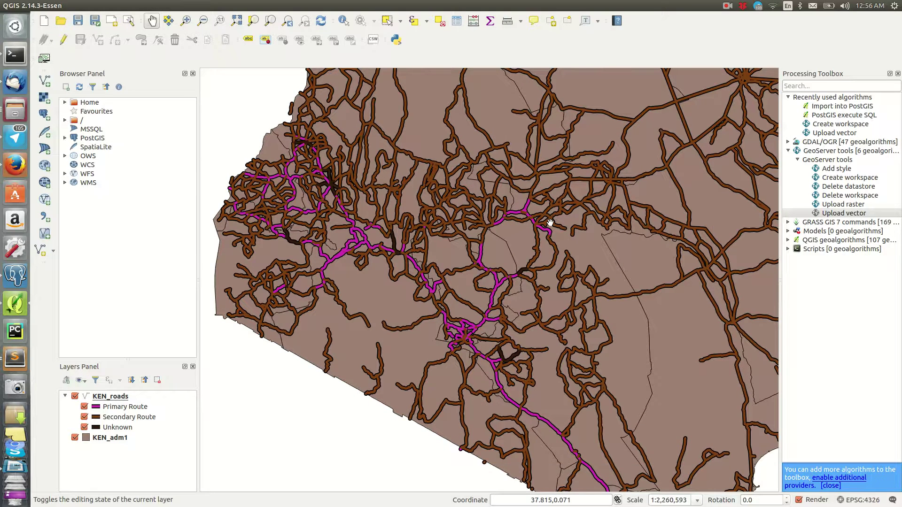
left_click_drag(550, 223, 520, 249)
scroll(520, 248, "down", 1)
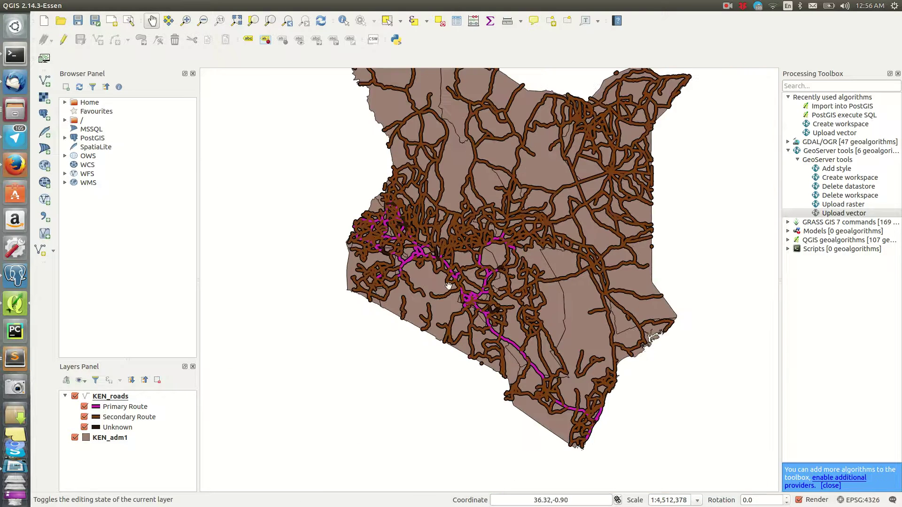
left_click_drag(472, 272, 432, 343)
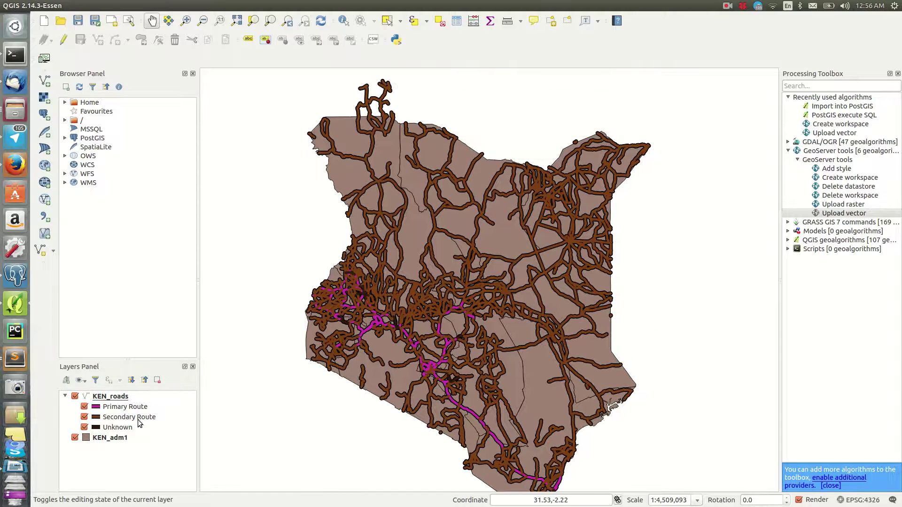
Create a new print composer titled "tutorial" and maximize its window.
left_click(111, 396)
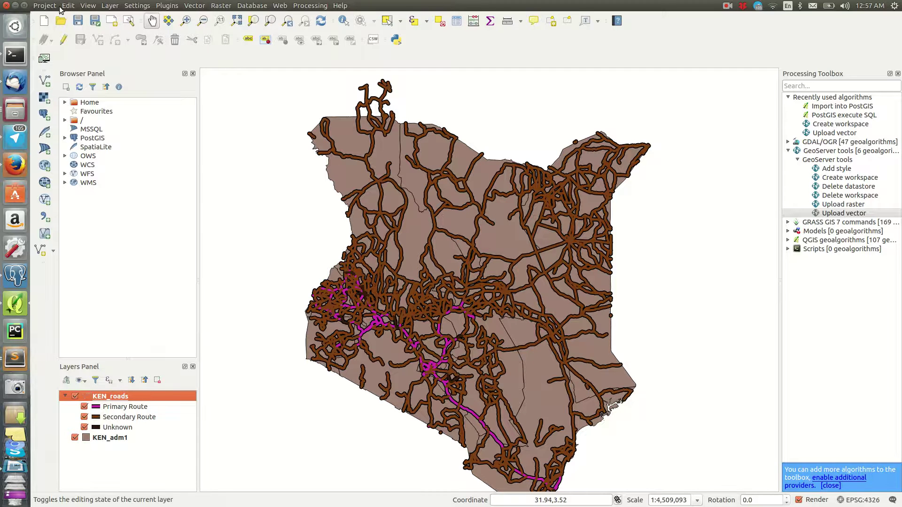
left_click(45, 6)
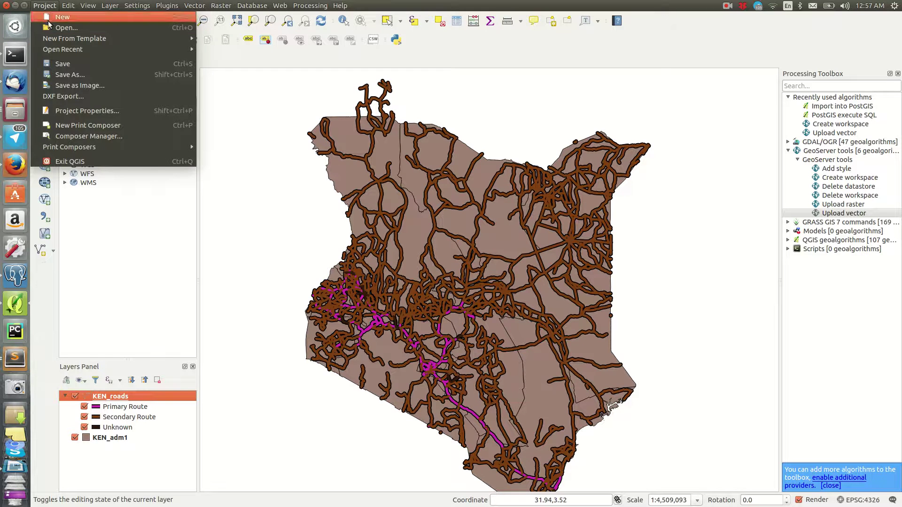
left_click(75, 127)
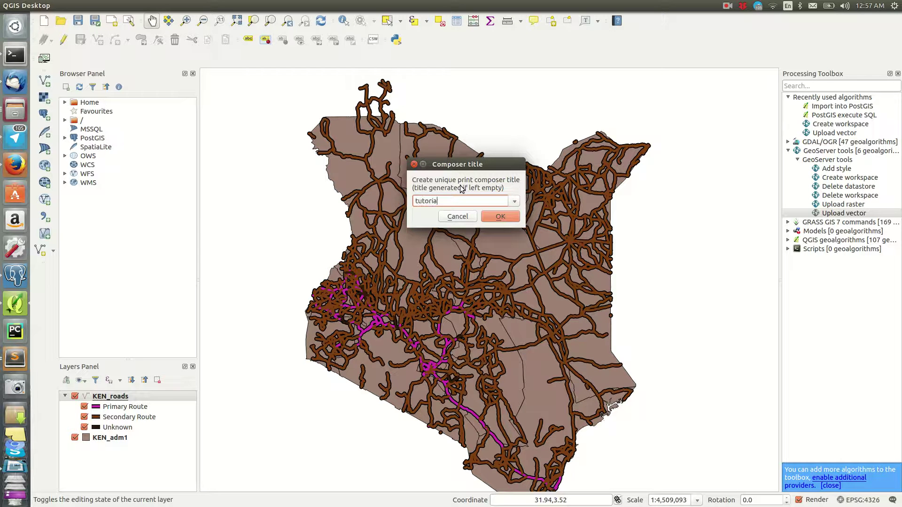
left_click(500, 217)
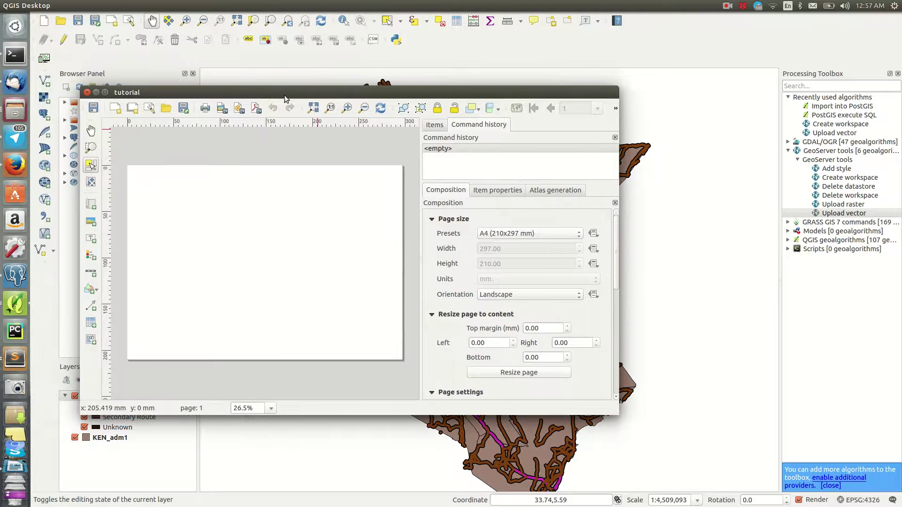
left_click(105, 92)
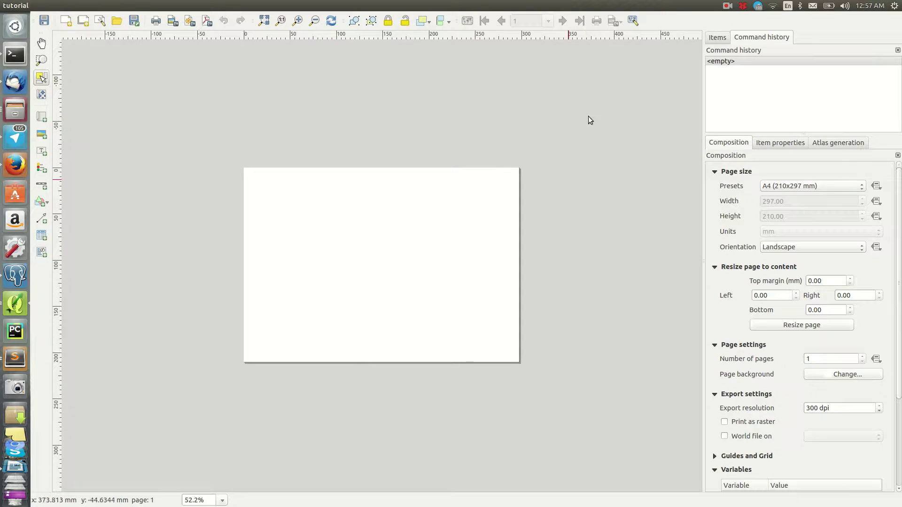
mouse_move(473, 5)
left_click_drag(474, 5, 523, 57)
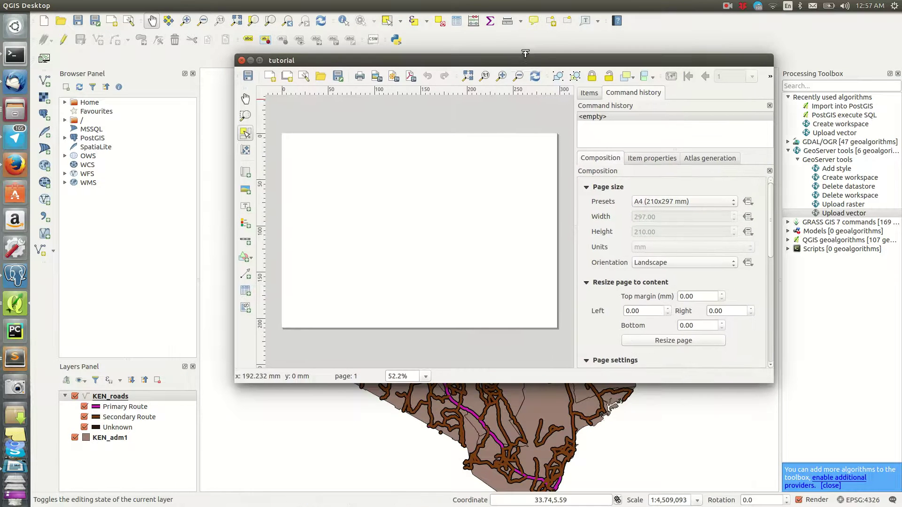
double_click(523, 58)
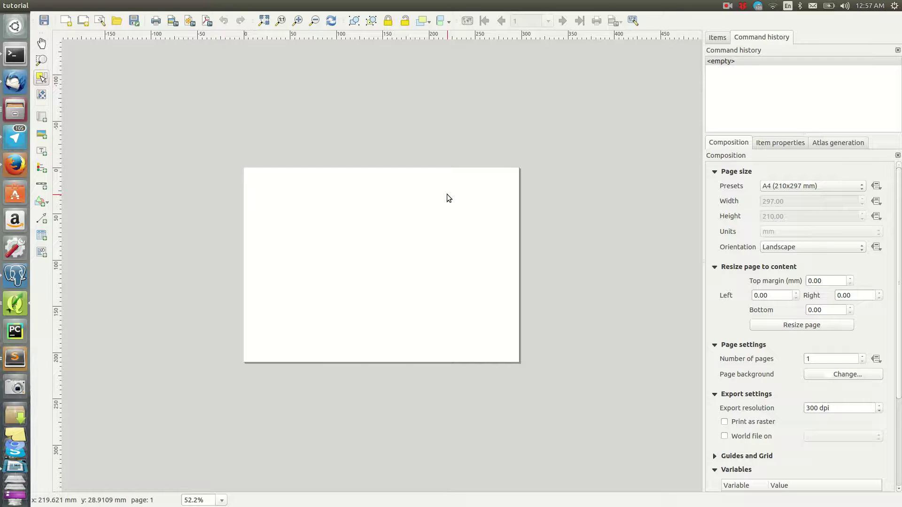
Set the composition's page size preset to A3 (297x420 mm).
left_click(829, 184)
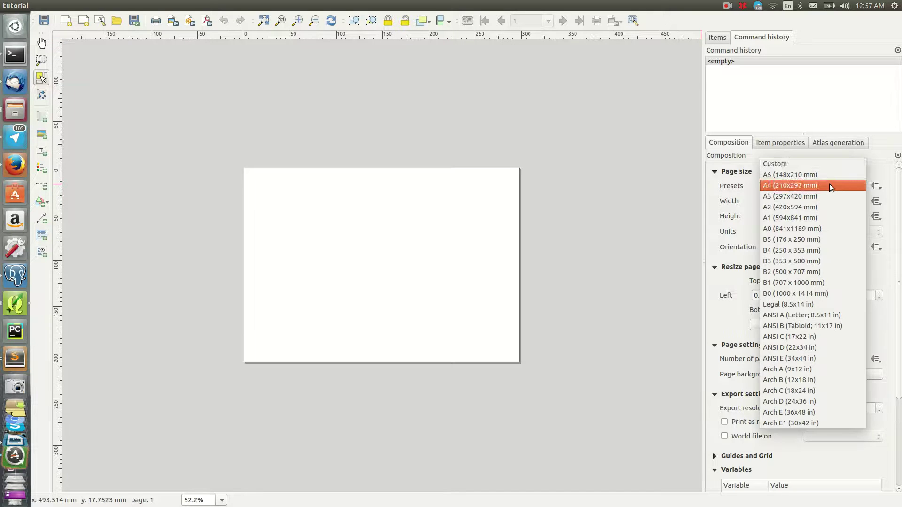
left_click(898, 147)
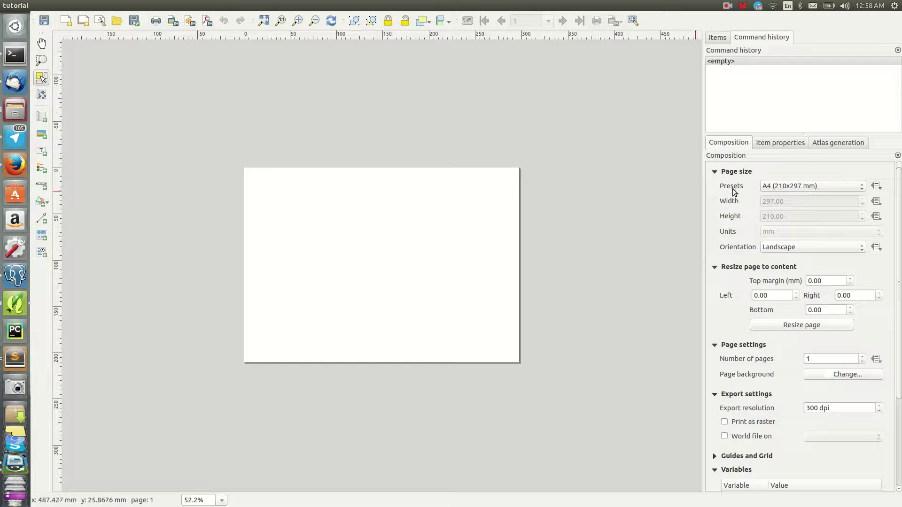
left_click(828, 183)
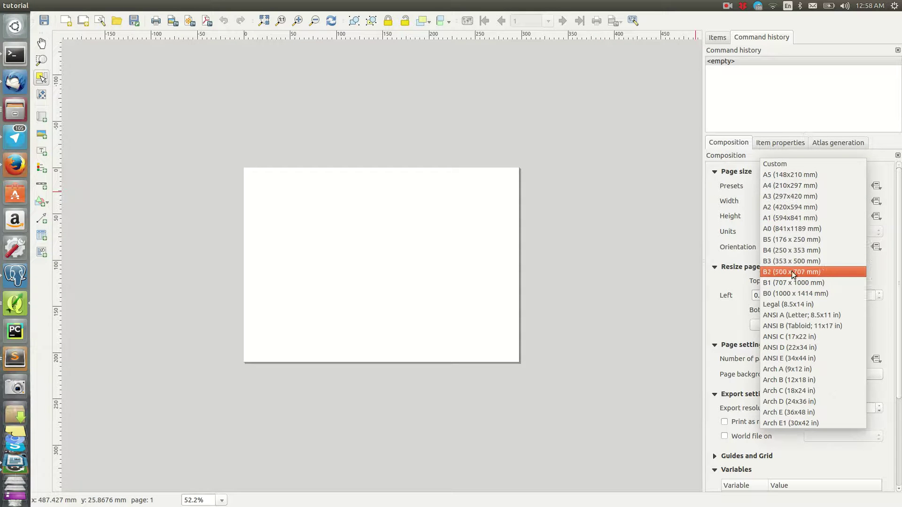
left_click(776, 197)
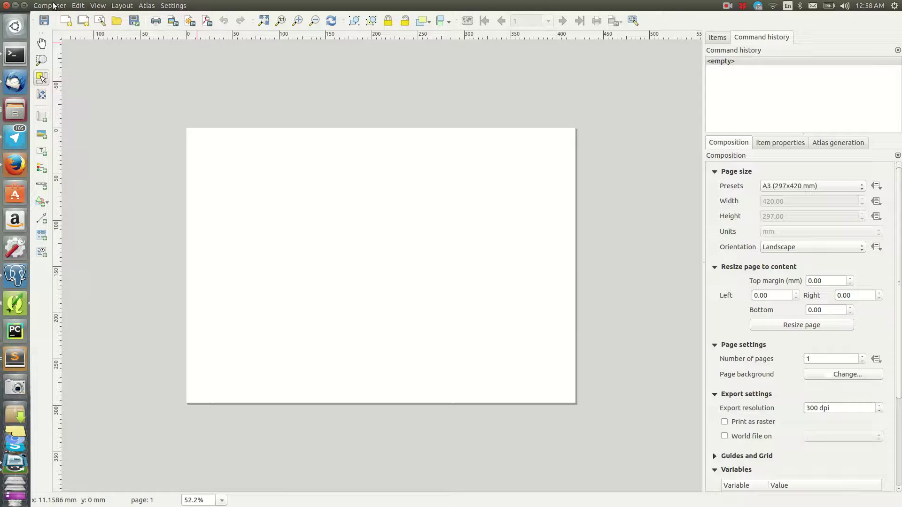
Examine the composer's available commands for exporting, editing, adding layout items, atlas output and composer options.
left_click(53, 5)
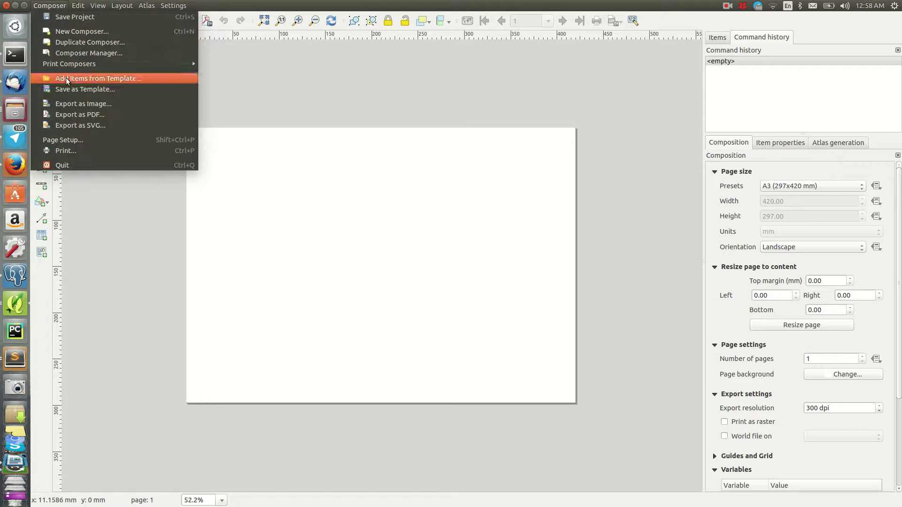
mouse_move(91, 63)
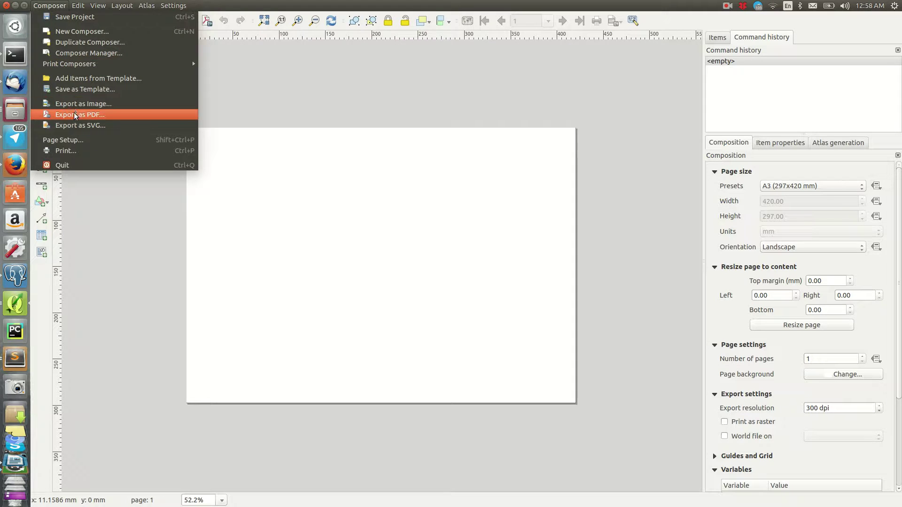
key("Escape")
left_click(77, 6)
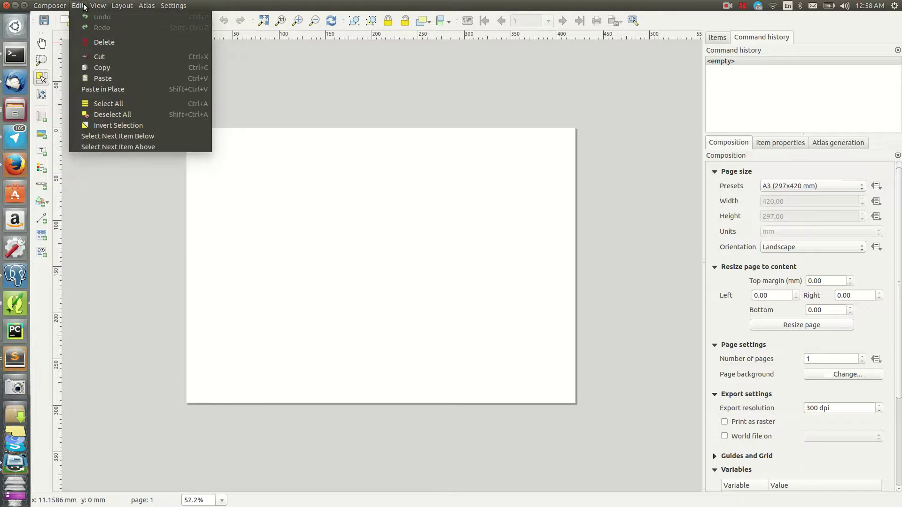
mouse_move(99, 5)
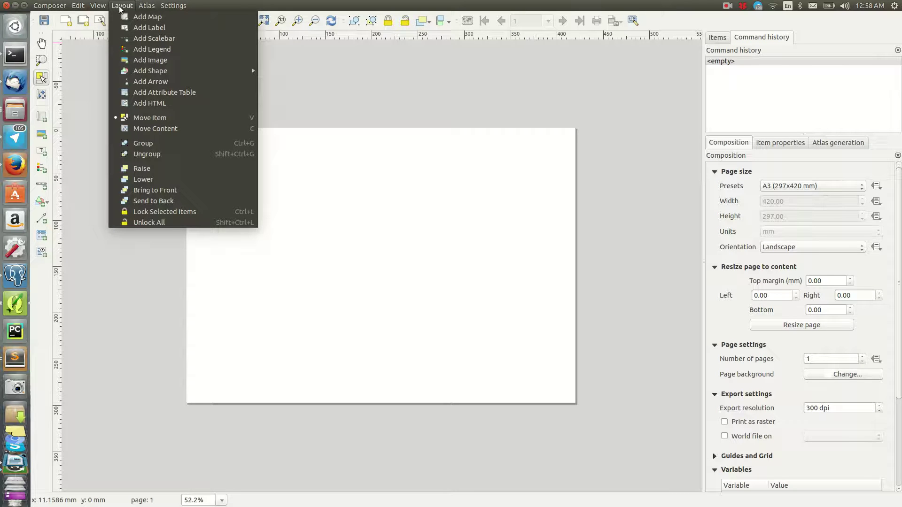
mouse_move(174, 5)
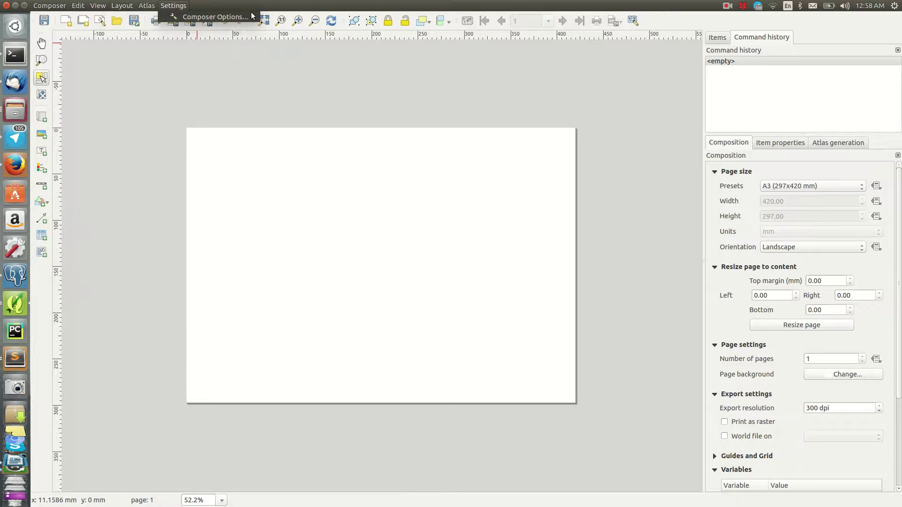
key("Left")
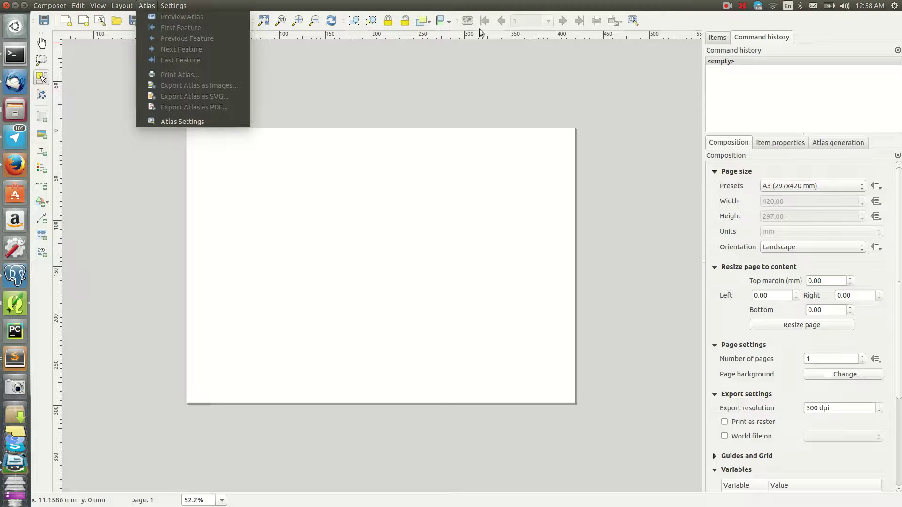
key("Escape")
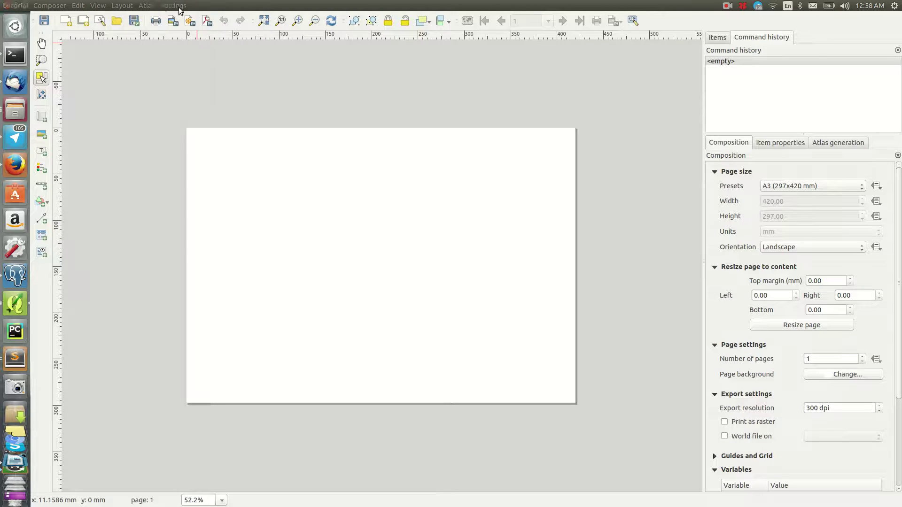
left_click(152, 7)
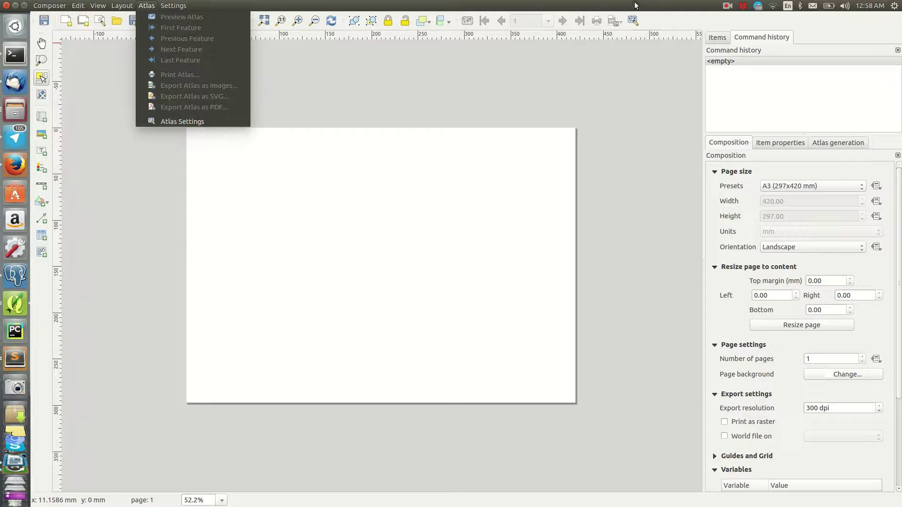
key("Escape")
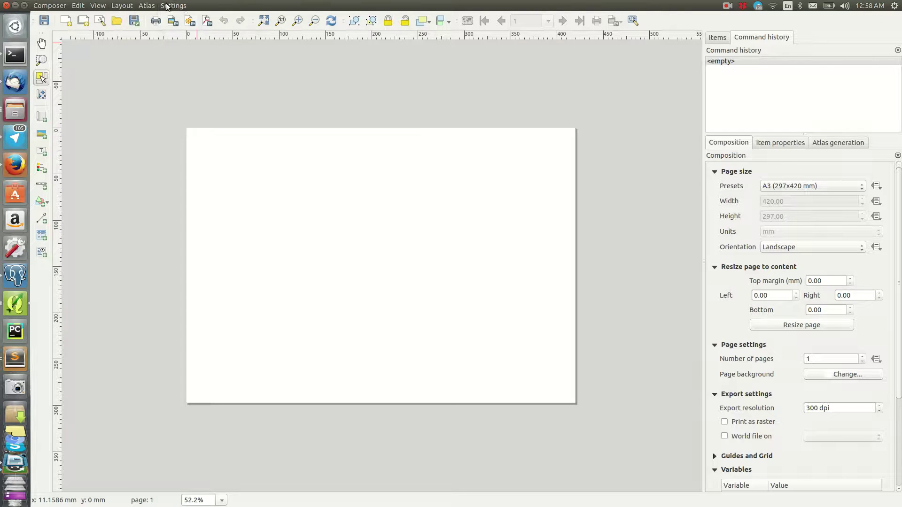
left_click(173, 5)
key("Escape")
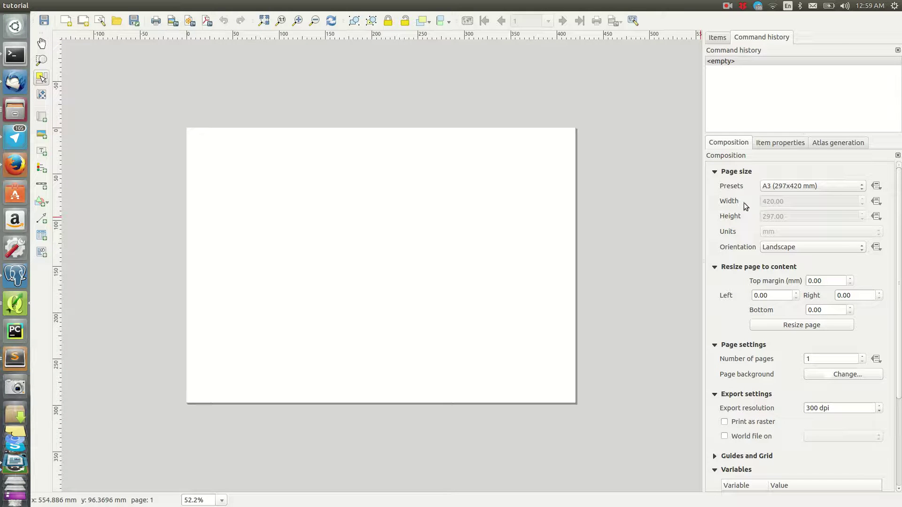
Review the composition's page, export and variable settings, the item properties and the atlas generation options.
scroll(743, 205, "down", 1)
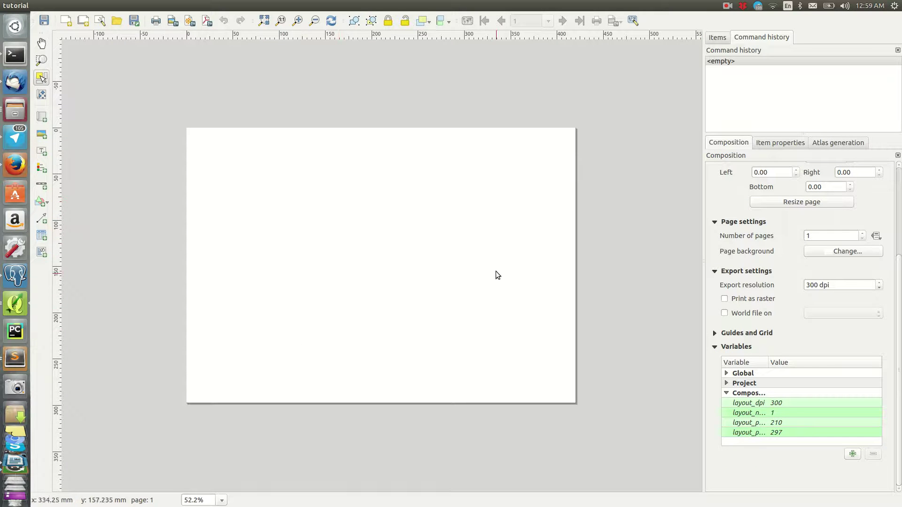
left_click(780, 146)
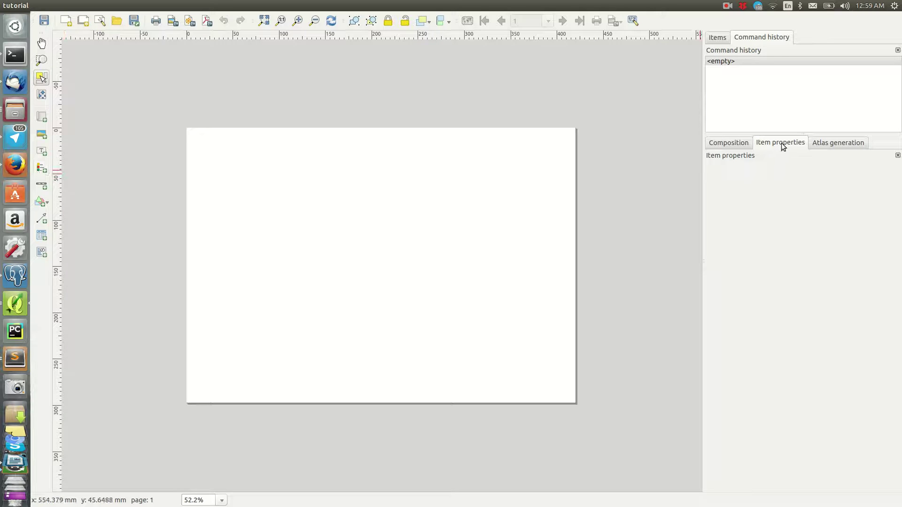
left_click(831, 141)
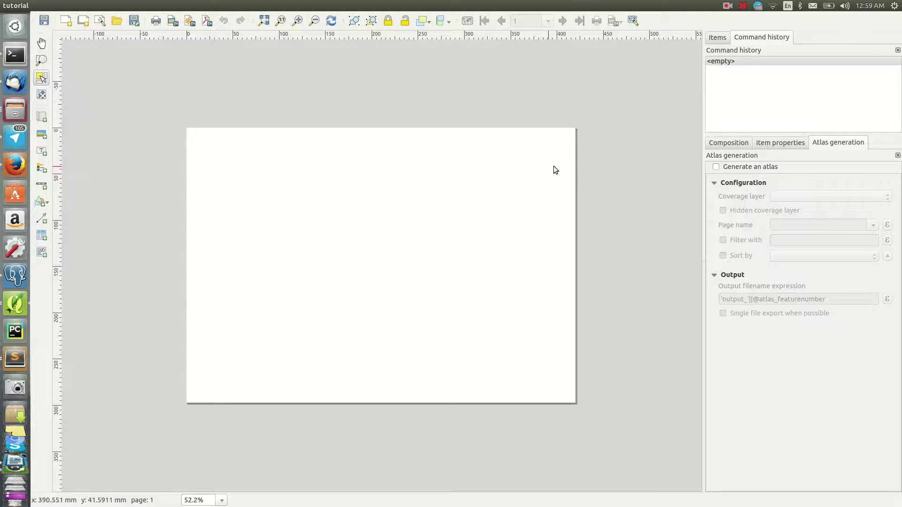
left_click(745, 144)
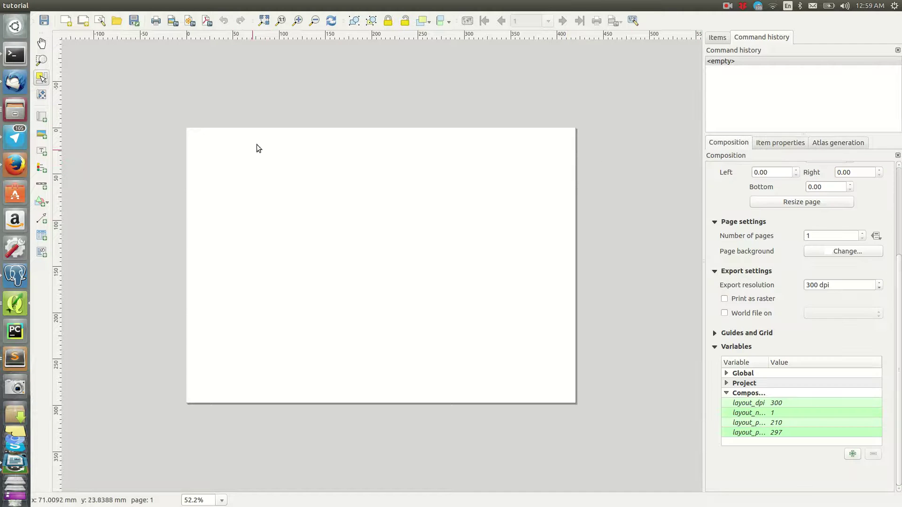
double_click(343, 3)
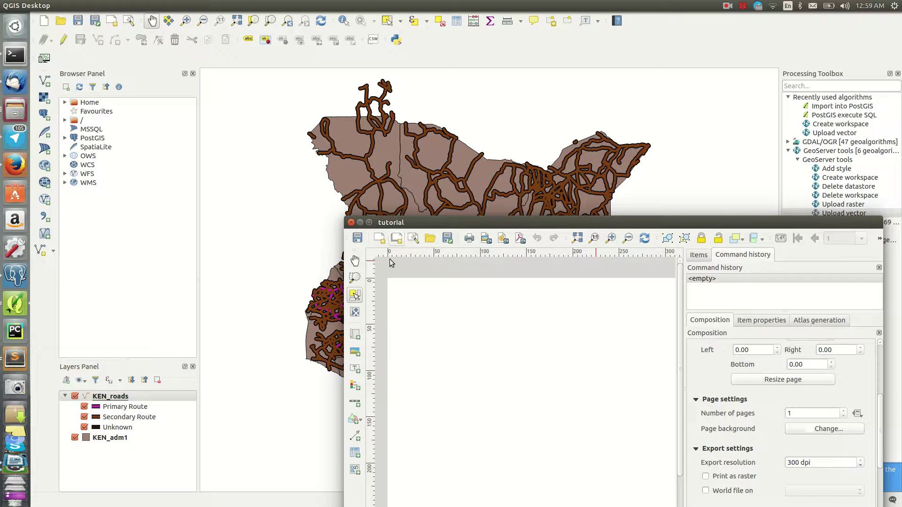
left_click(370, 220)
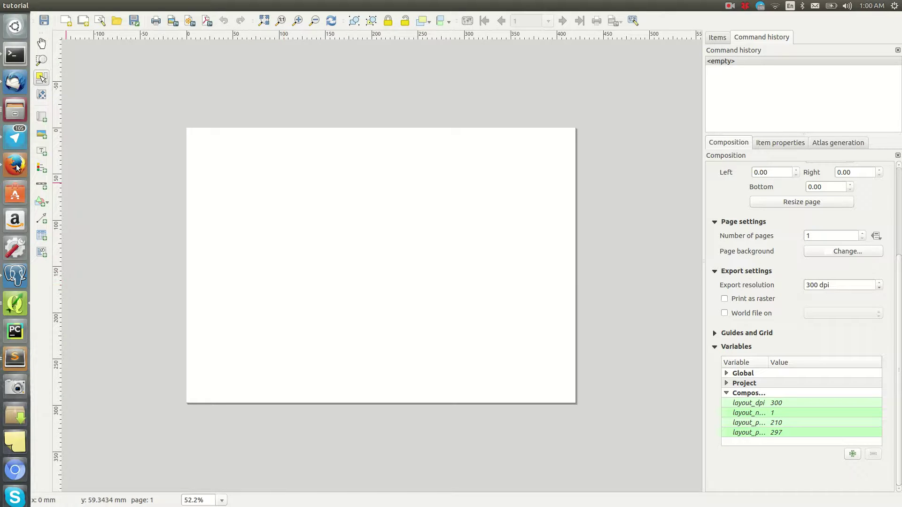
Switch back to the main QGIS map window and hide the KEN_adm1 layer.
left_click(16, 303)
left_click(291, 235)
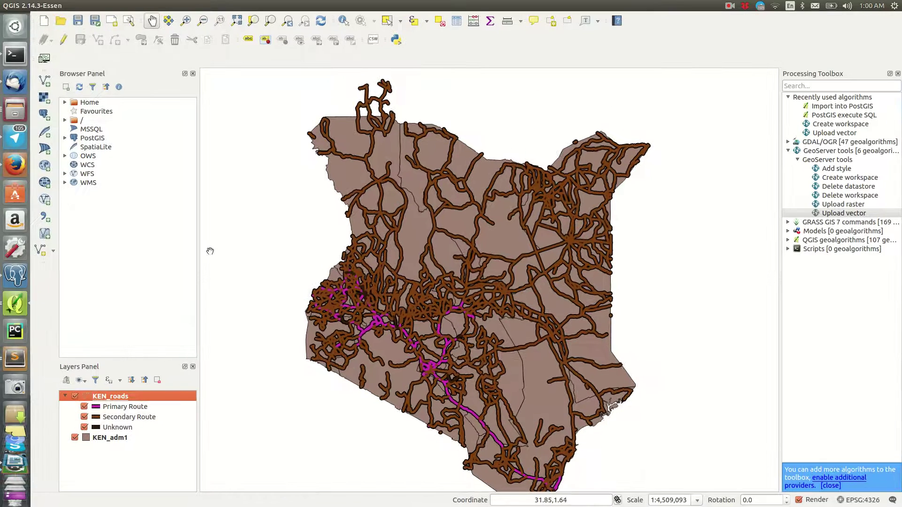
left_click(75, 438)
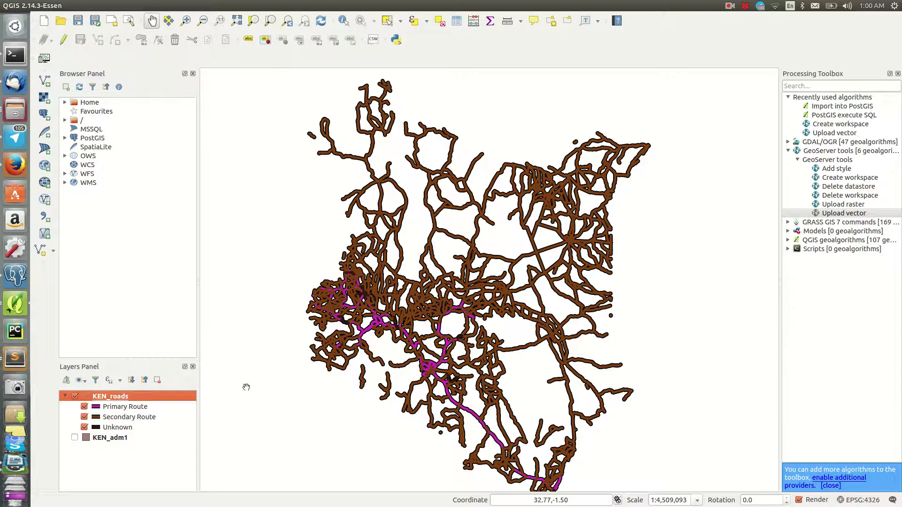
In the tutorial composer, add a map about 268 by 225 mm near the page's upper-left corner and shift its content upward.
left_click(16, 315)
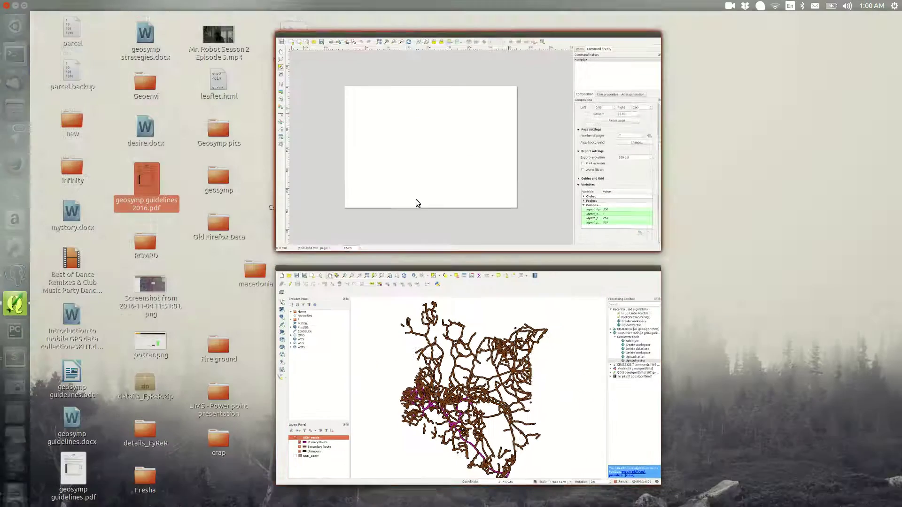
left_click(282, 202)
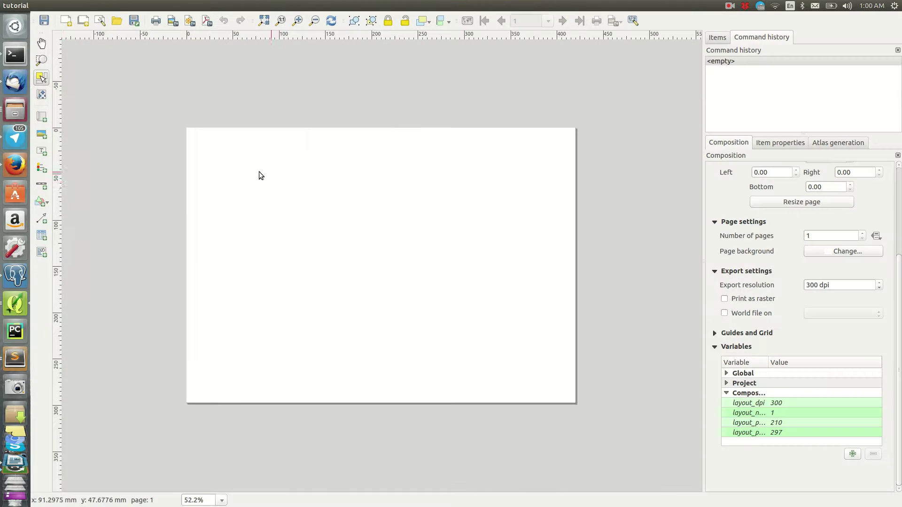
left_click(42, 118)
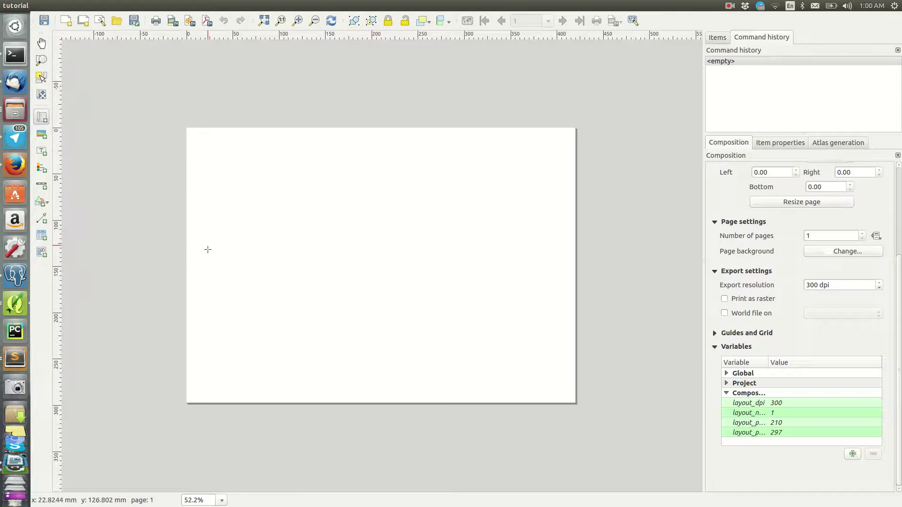
left_click_drag(189, 135, 438, 344)
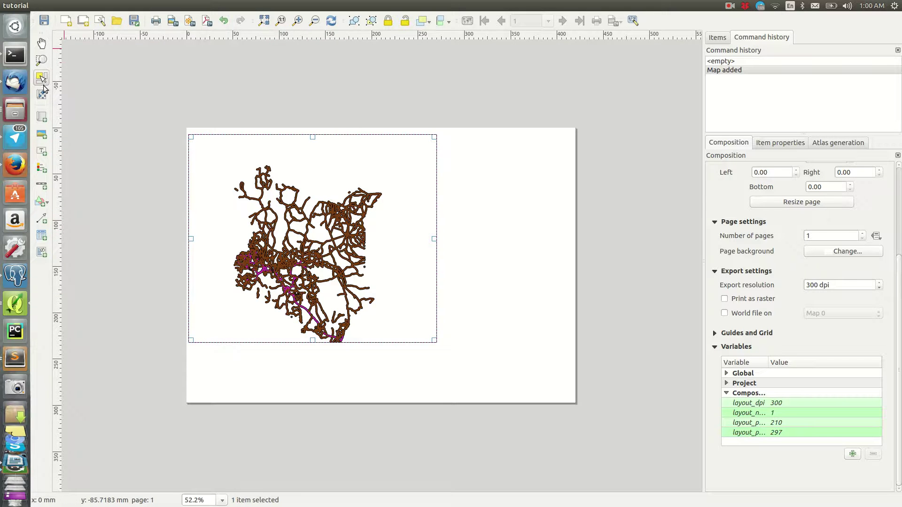
left_click(42, 94)
left_click_drag(328, 262, 334, 241)
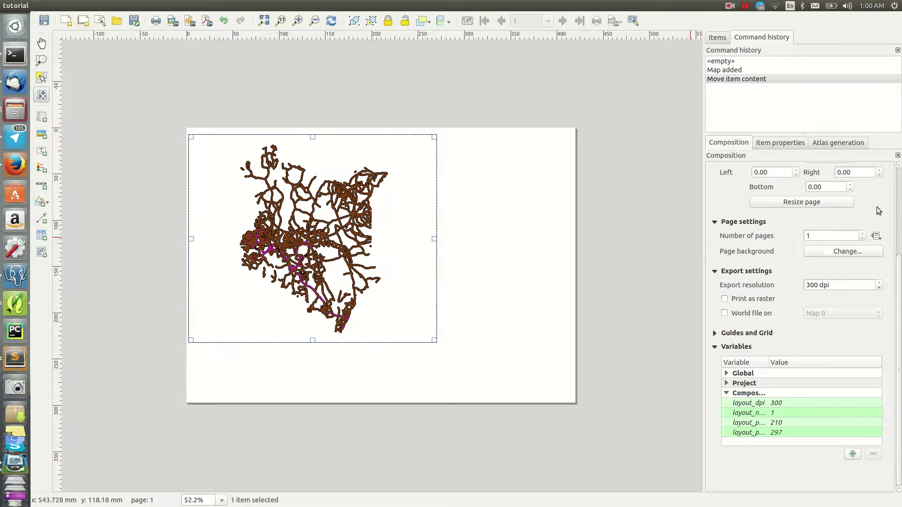
Enable a frame around the new map in its item properties.
scroll(877, 211, "up", 5)
left_click(776, 144)
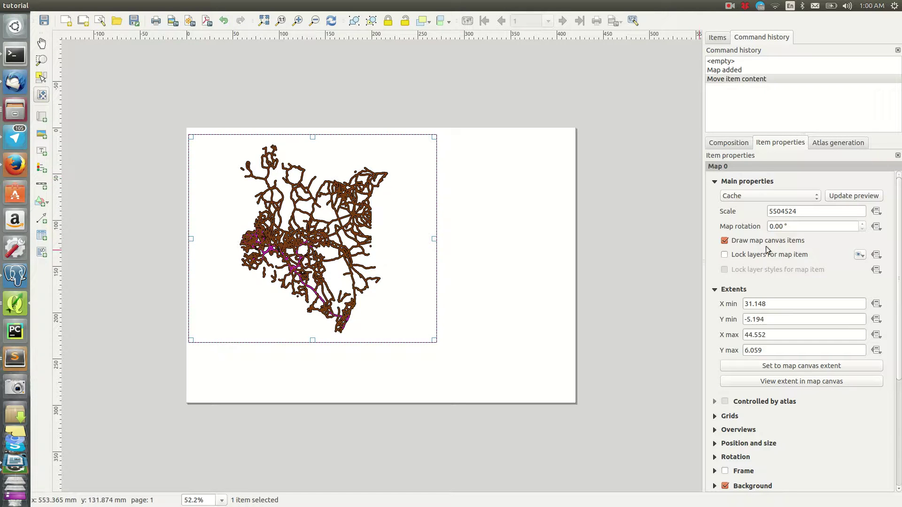
scroll(788, 422, "down", 4)
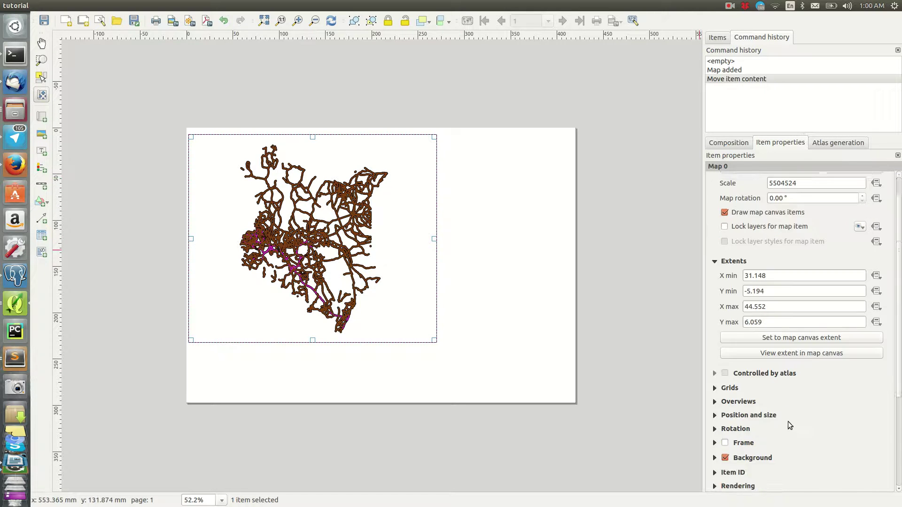
left_click(725, 359)
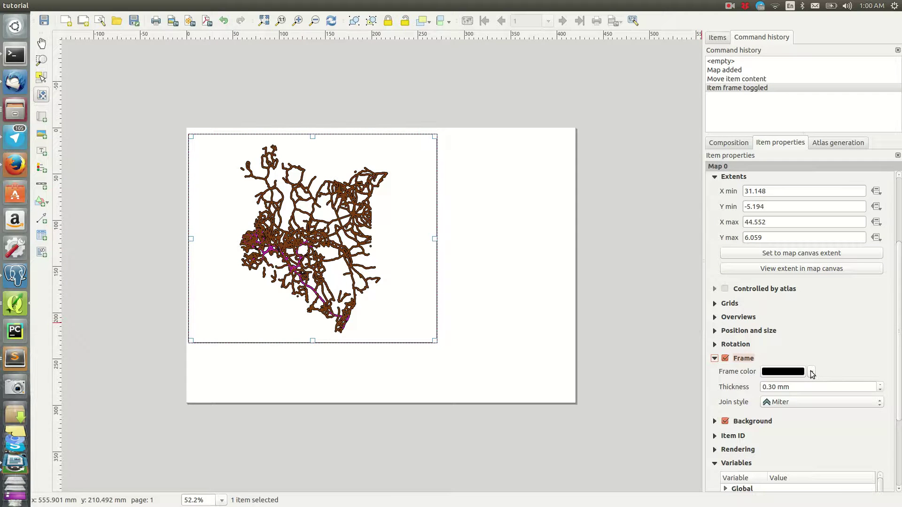
Examine the map item's grid, position and size, frame and variable settings.
scroll(752, 421, "down", 1)
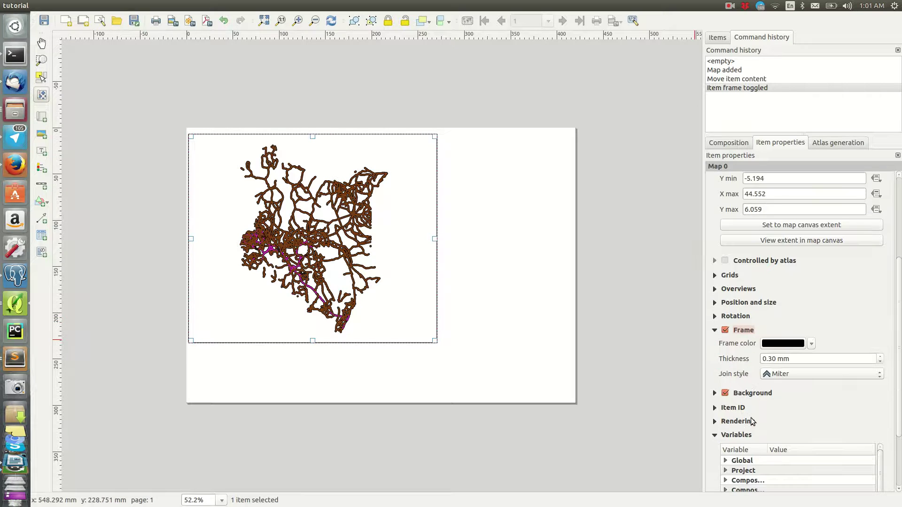
left_click(715, 276)
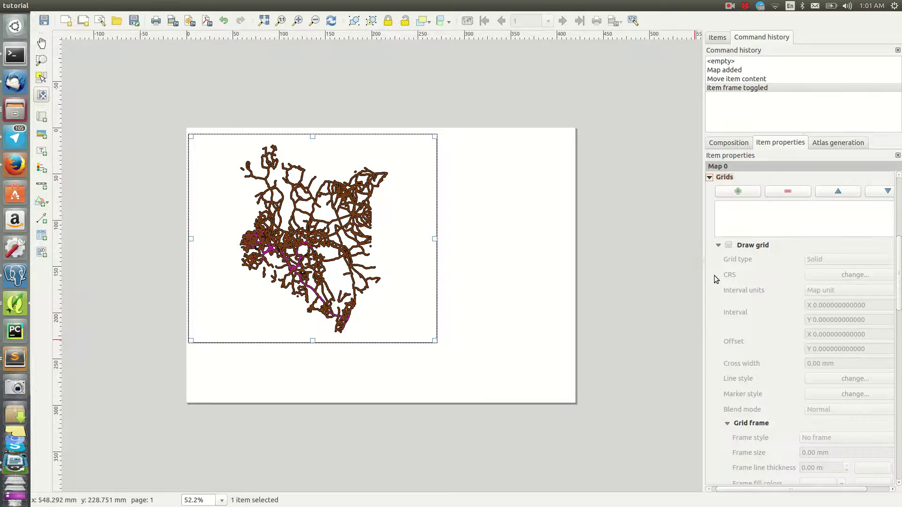
left_click(710, 178)
scroll(746, 219, "up", 3)
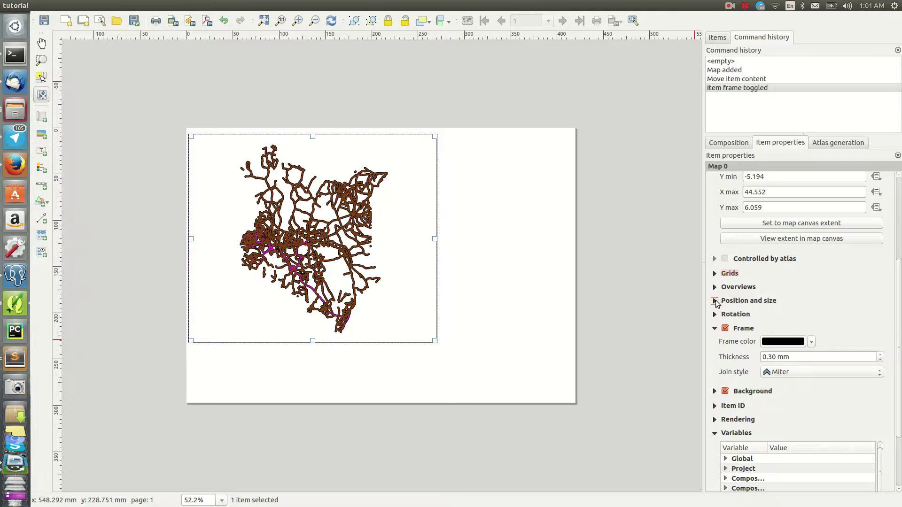
left_click(714, 300)
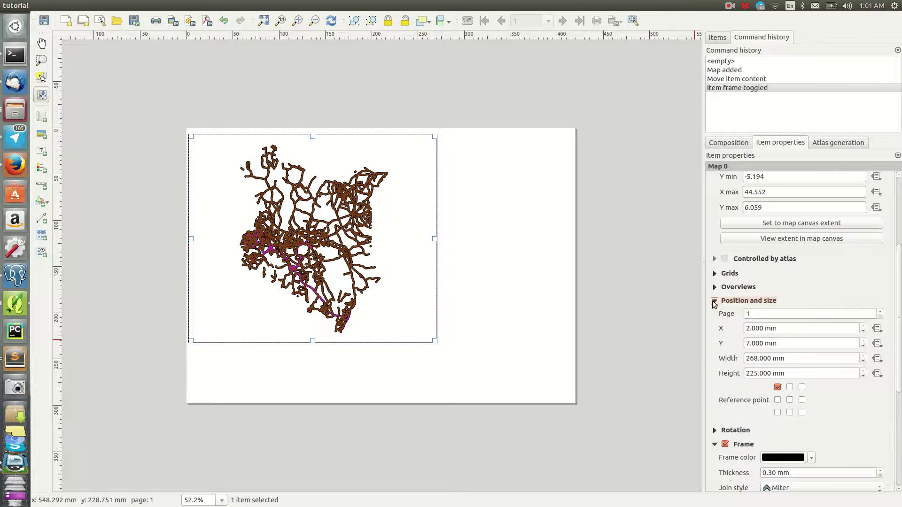
left_click(715, 301)
scroll(733, 413, "down", 1)
scroll(737, 418, "down", 2)
scroll(763, 391, "up", 1)
scroll(811, 372, "down", 1)
scroll(864, 399, "down", 2)
scroll(873, 409, "down", 1)
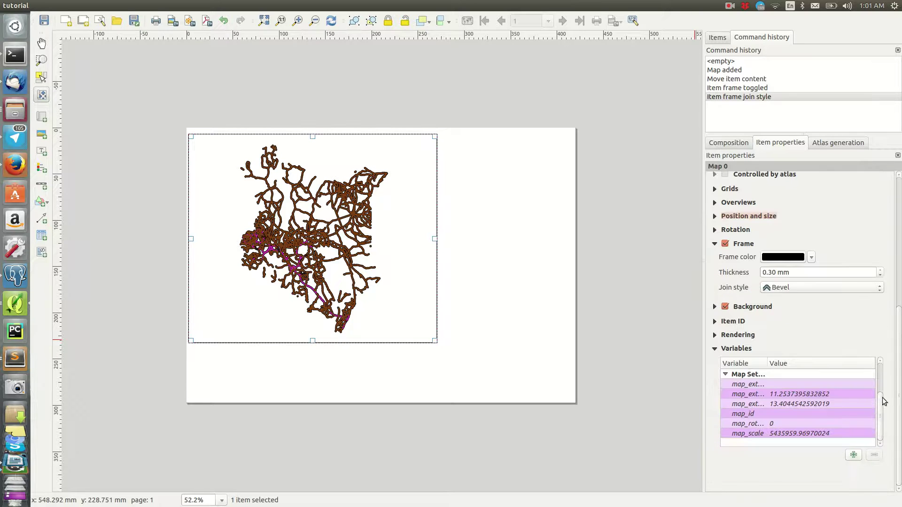
scroll(880, 375, "up", 3)
scroll(829, 261, "up", 4)
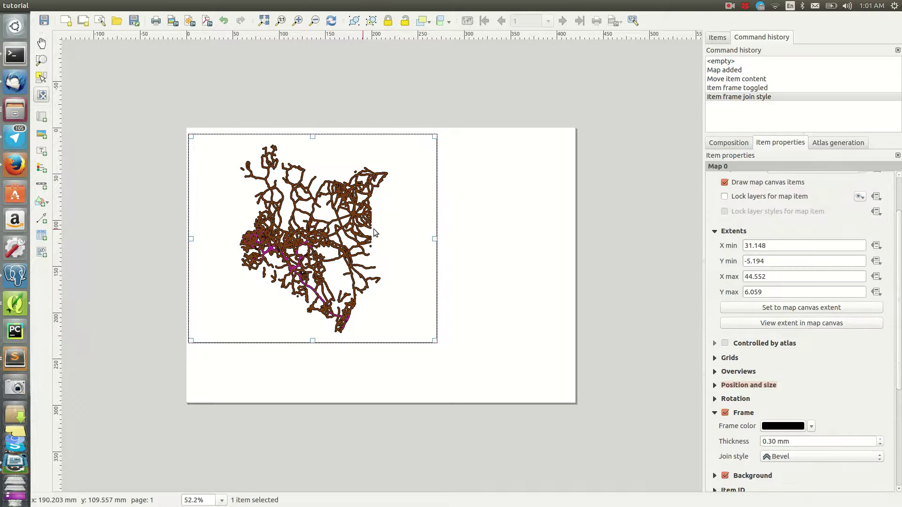
Narrow the framed map to about 230 mm wide and lower its upper edge to about 25 mm below the page top.
key("v")
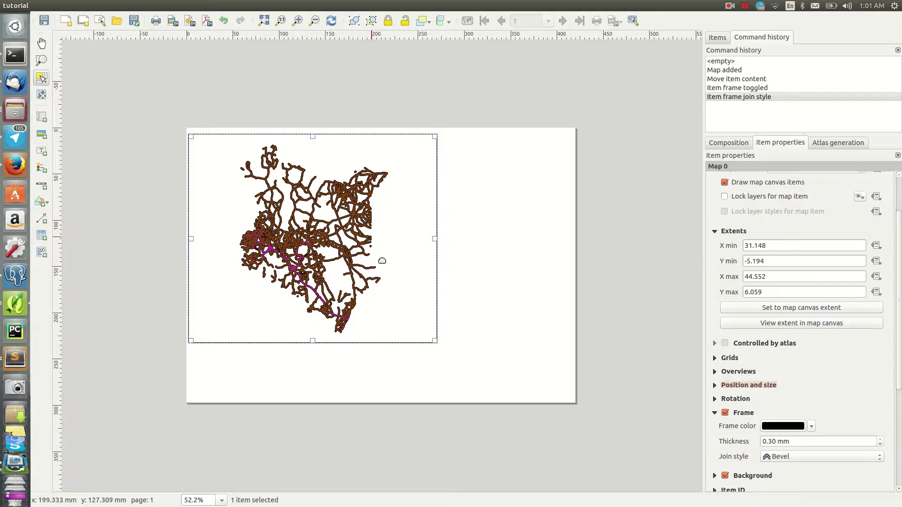
left_click_drag(436, 241, 399, 247)
left_click(469, 248)
left_click(341, 142)
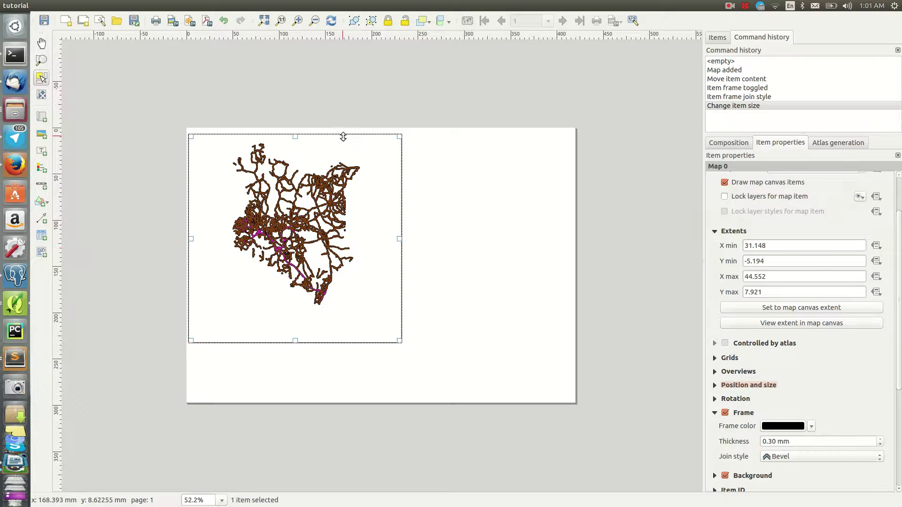
left_click_drag(348, 135, 348, 151)
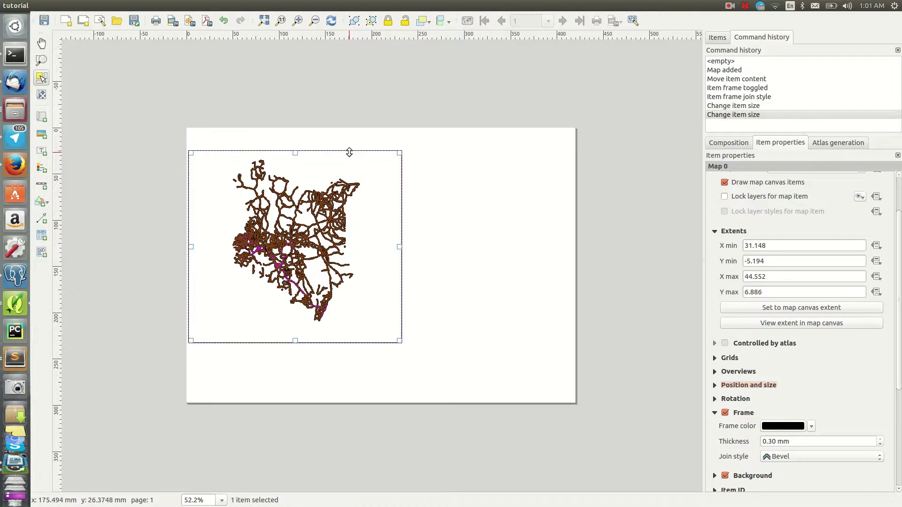
left_click(410, 235)
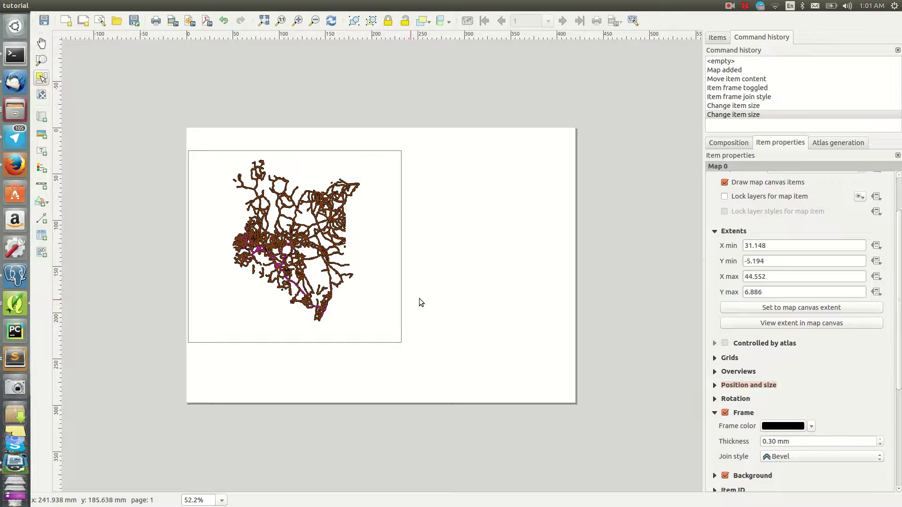
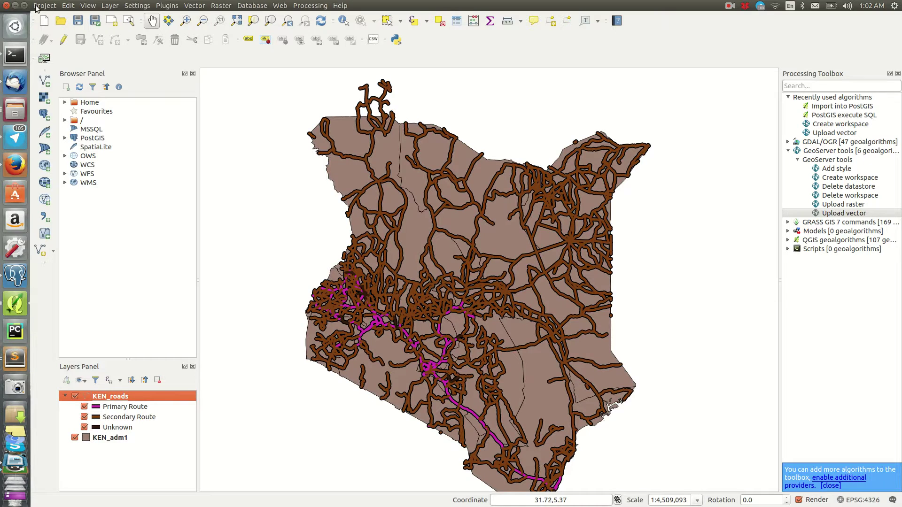
Switch back to the tutorial composer and add a second map about 168 by 148 mm beside the framed roads map.
left_click(19, 308)
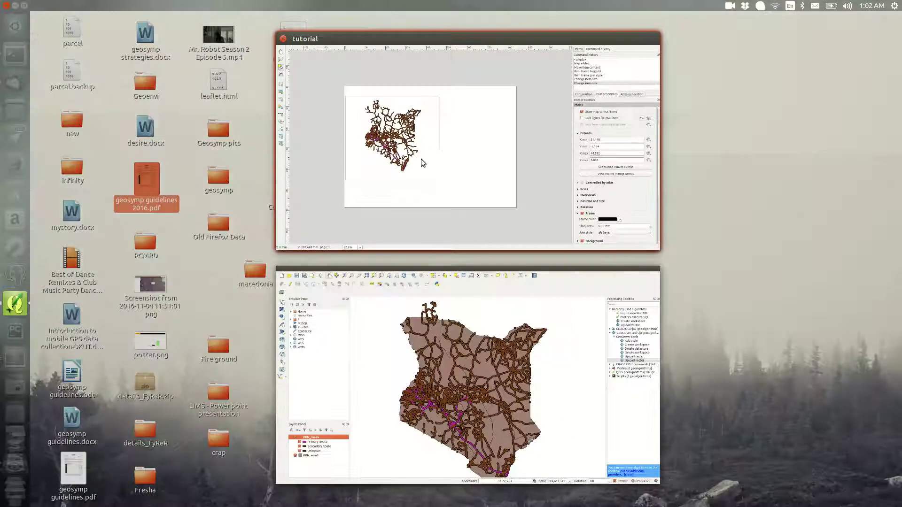
left_click(420, 159)
left_click(467, 218)
left_click(42, 117)
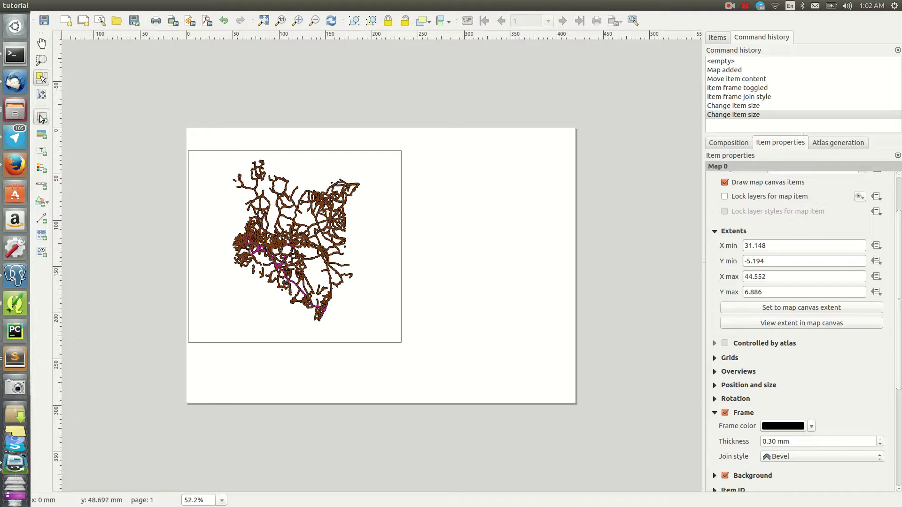
left_click_drag(414, 147, 570, 284)
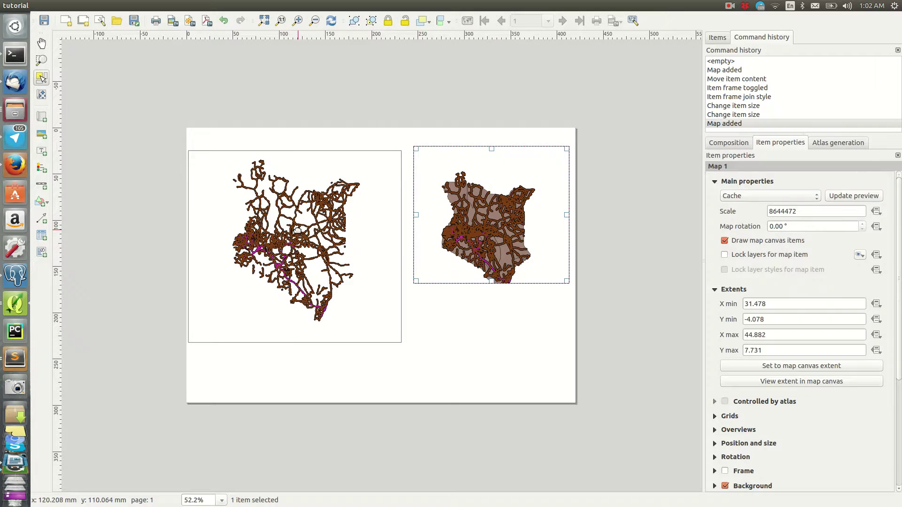
Compare the item properties of the two maps and examine the rendering options of the framed roads map.
left_click(297, 230)
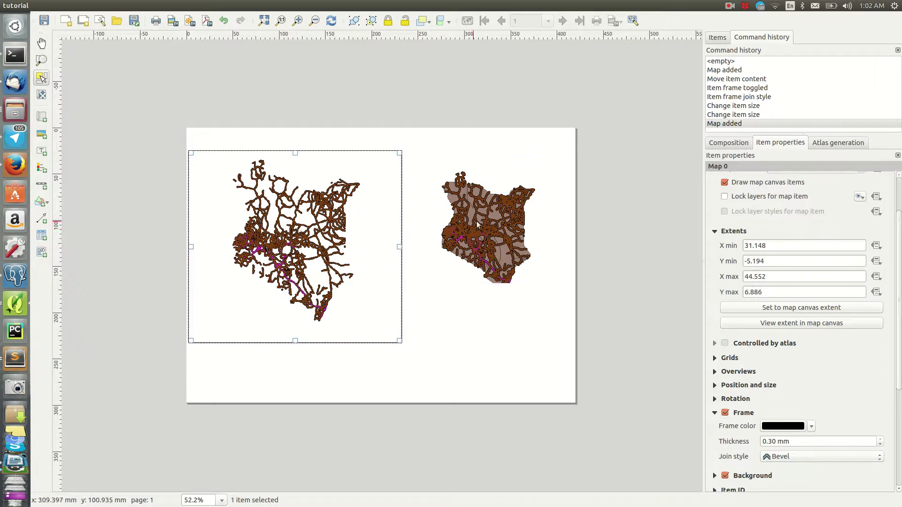
left_click(494, 218)
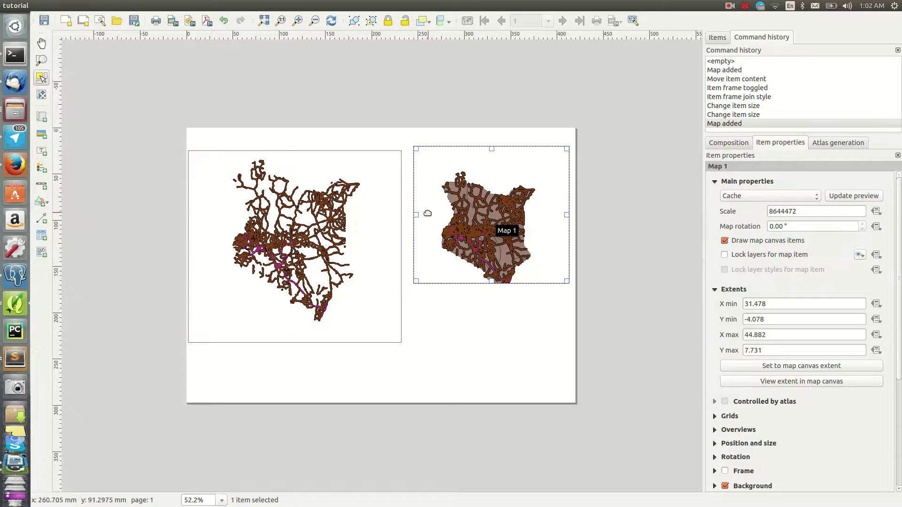
left_click(337, 219)
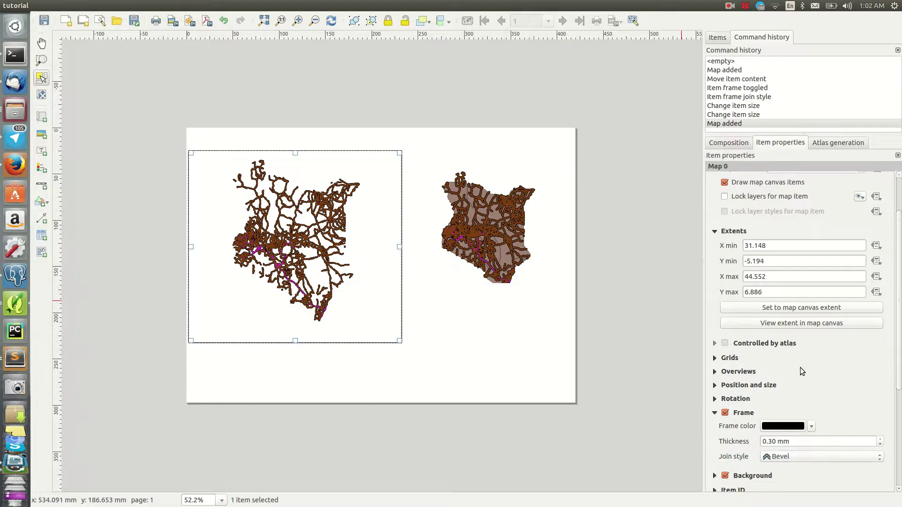
scroll(767, 375, "down", 5)
scroll(758, 376, "down", 1)
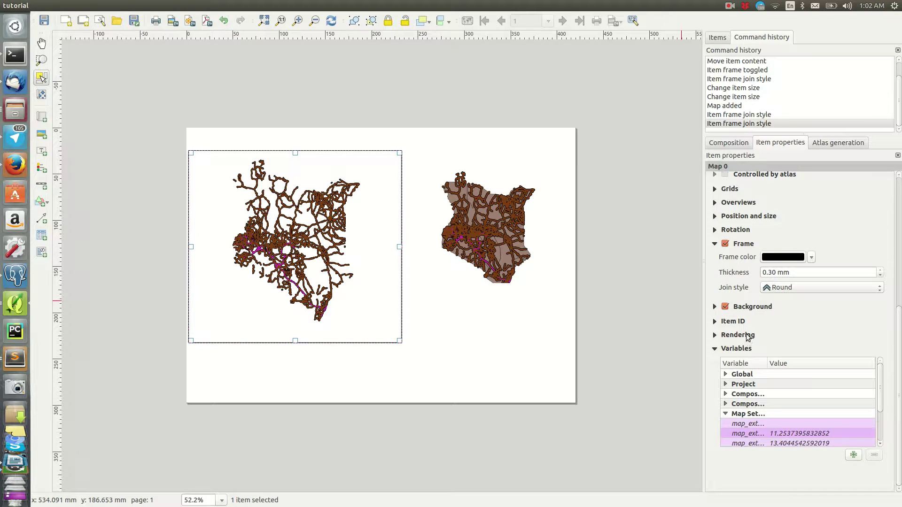
left_click(714, 335)
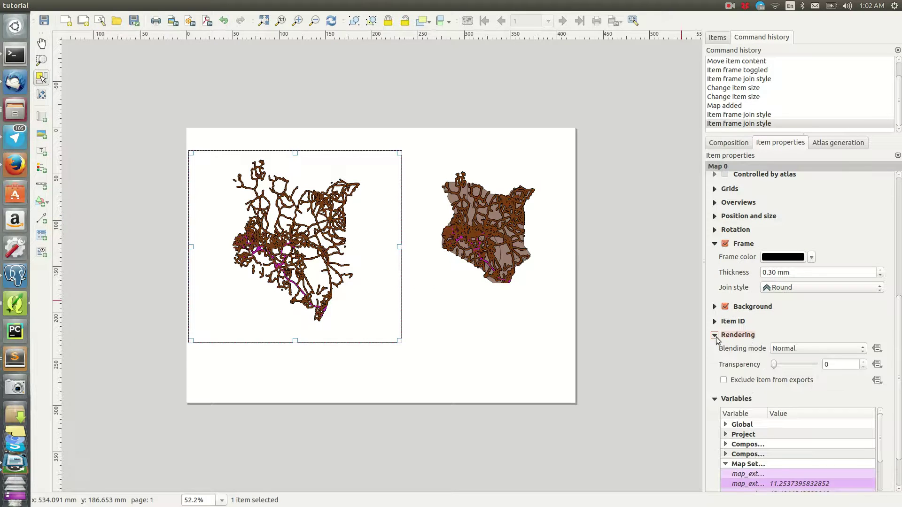
left_click(715, 335)
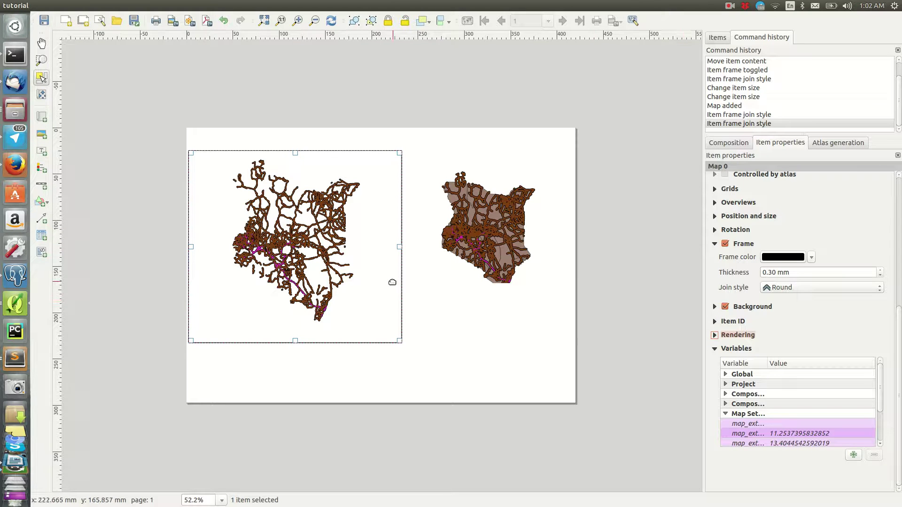
Try adding a legend below the framed roads map, and delete it.
left_click(479, 310)
left_click(41, 168)
left_click_drag(242, 353, 381, 398)
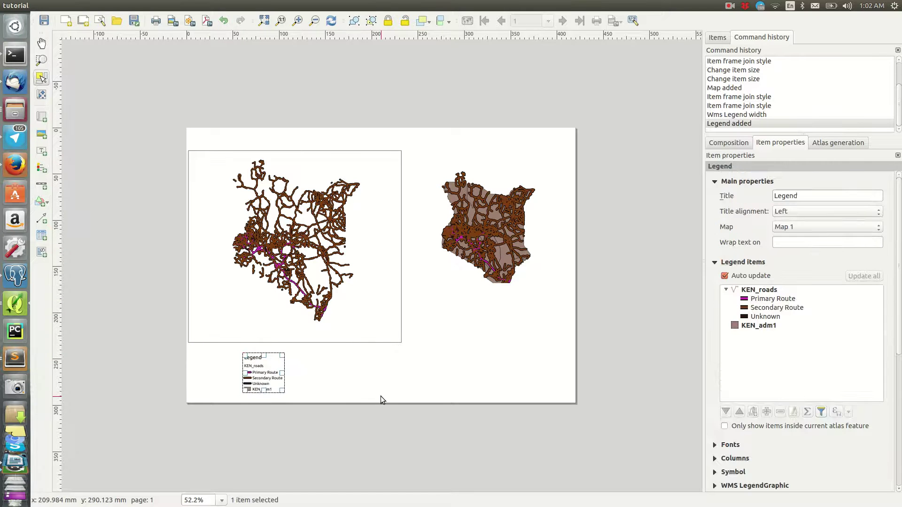
key("Delete")
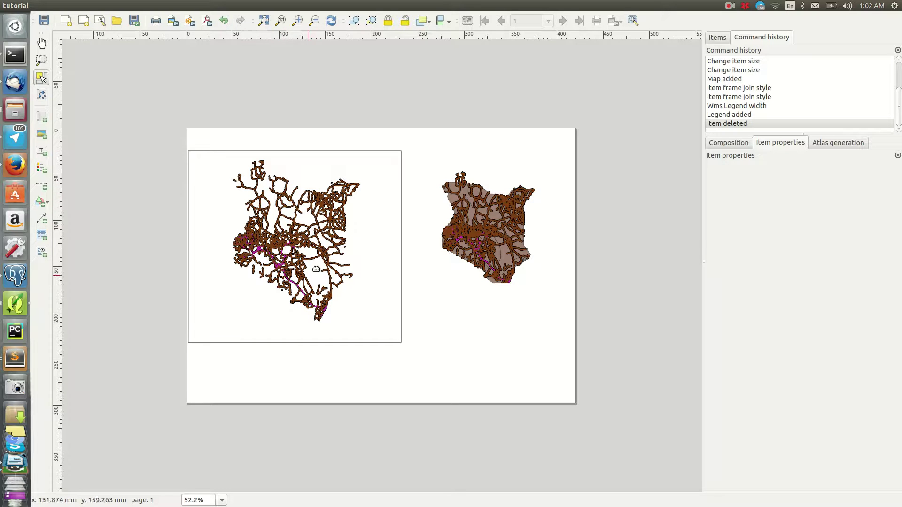
Lock the layers for the framed map item that shows only the roads (Map 0).
left_click(344, 181)
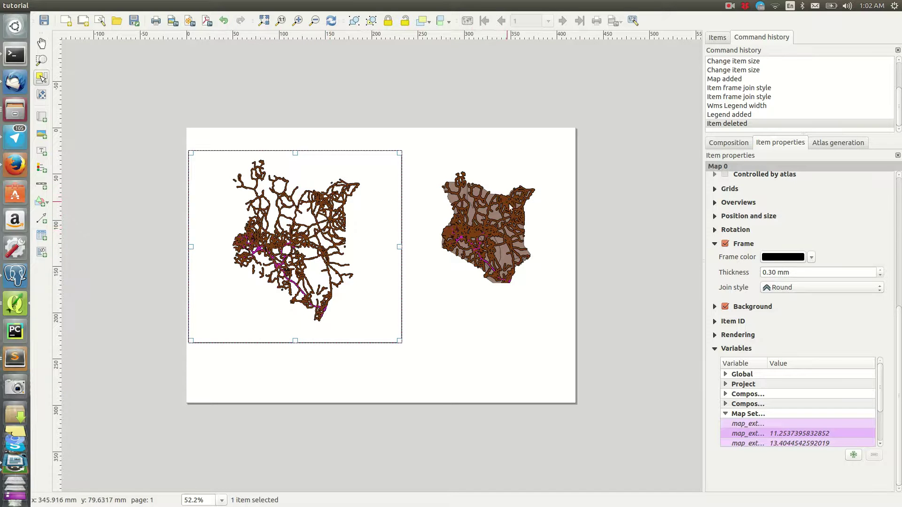
left_click(467, 219)
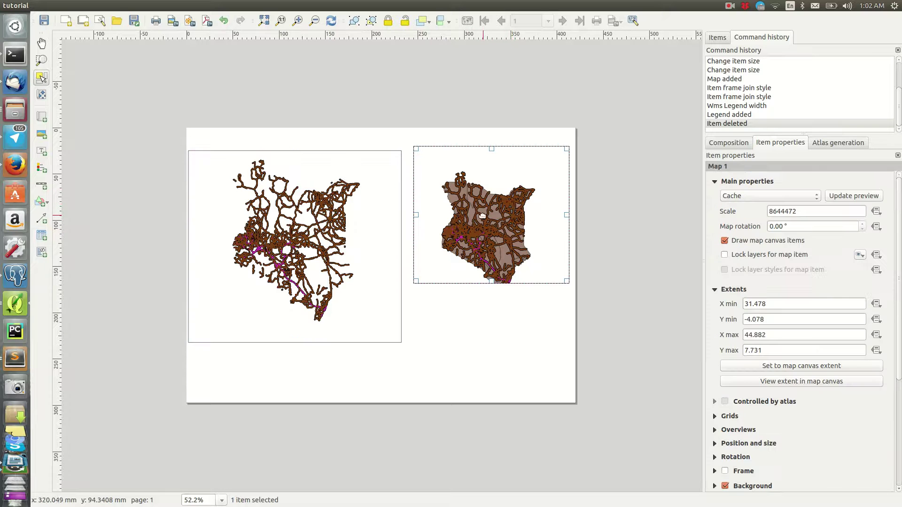
left_click(338, 218)
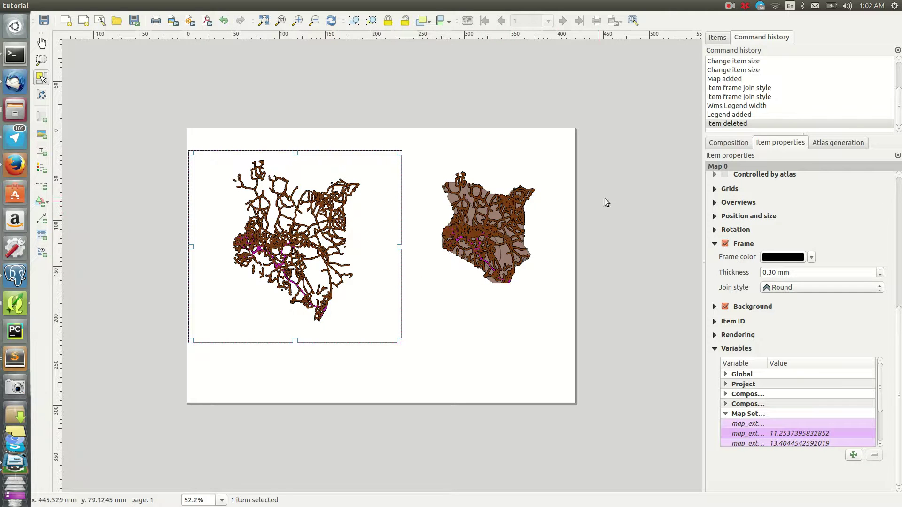
scroll(817, 216, "up", 5)
scroll(780, 245, "up", 3)
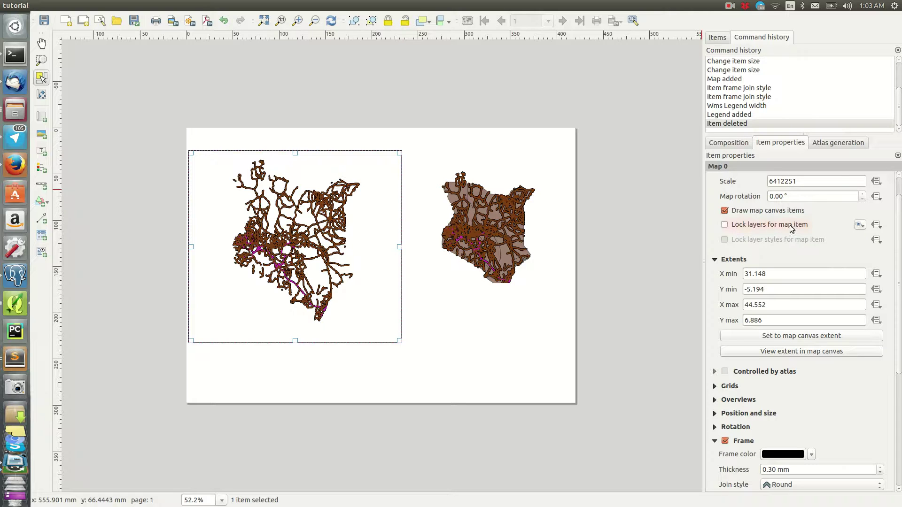
left_click(726, 225)
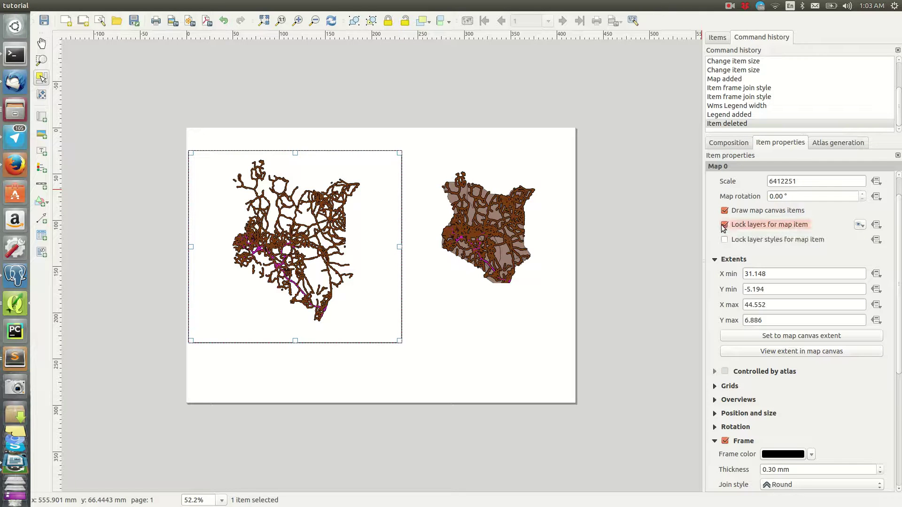
Lock the layer styles of the framed roads map and delete the second map beside it.
left_click(725, 241)
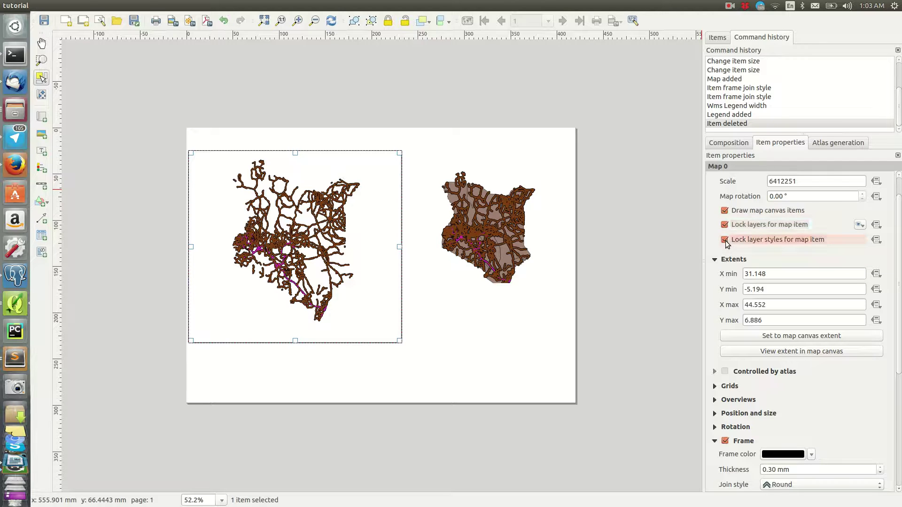
left_click(503, 225)
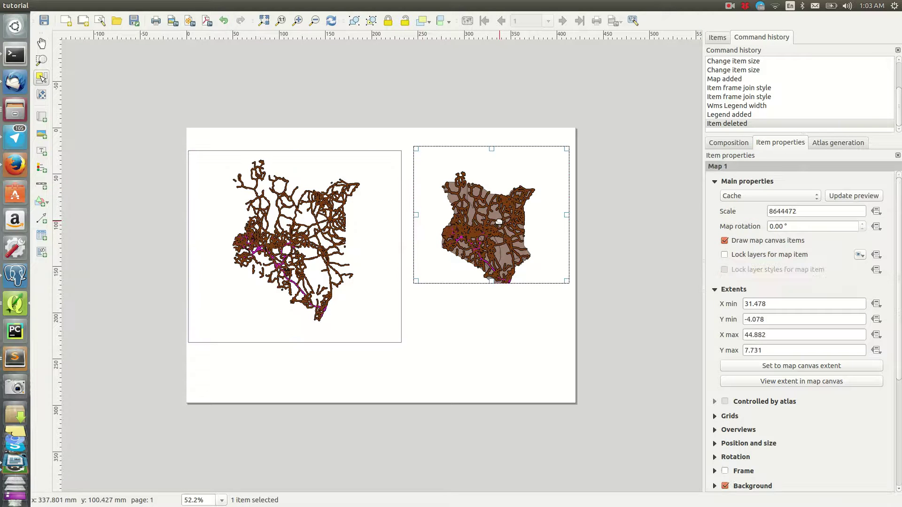
key("Delete")
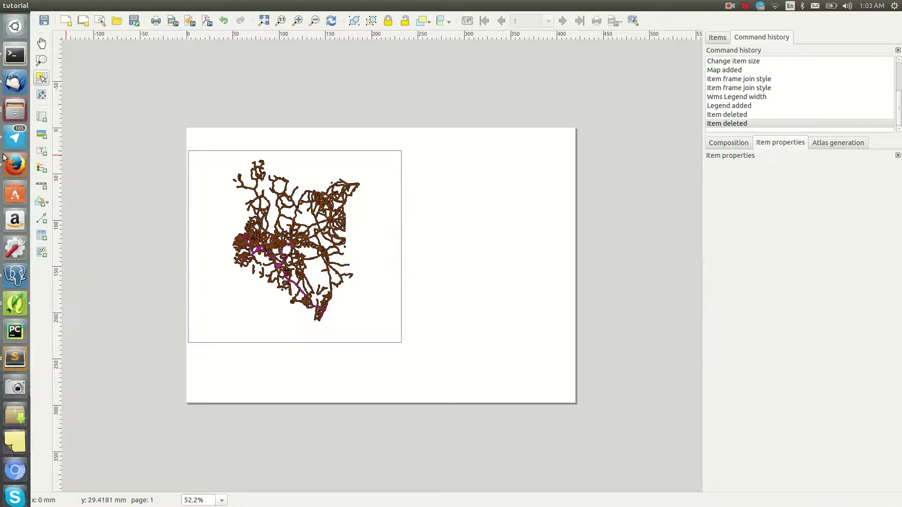
Switch to the main QGIS window and apply the land preset symbol to the KEN_adm1 layer.
left_click(4, 314)
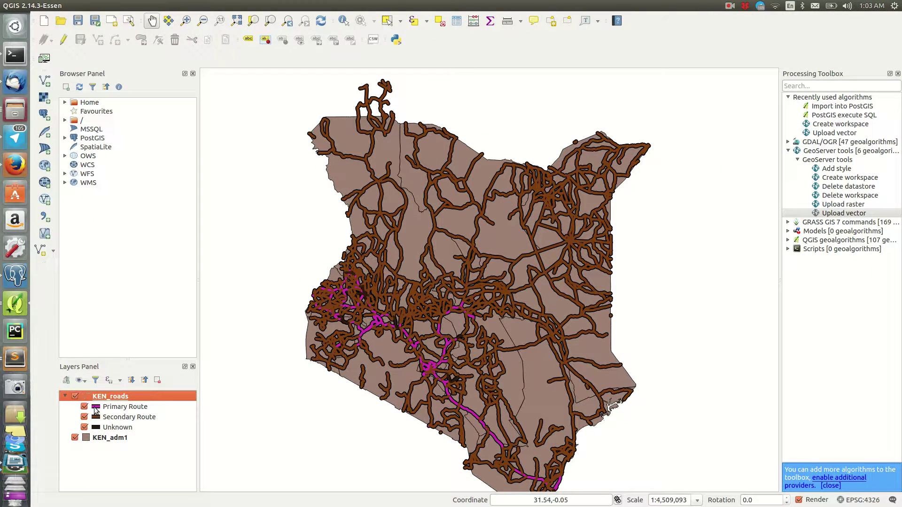
left_click(100, 439)
double_click(100, 439)
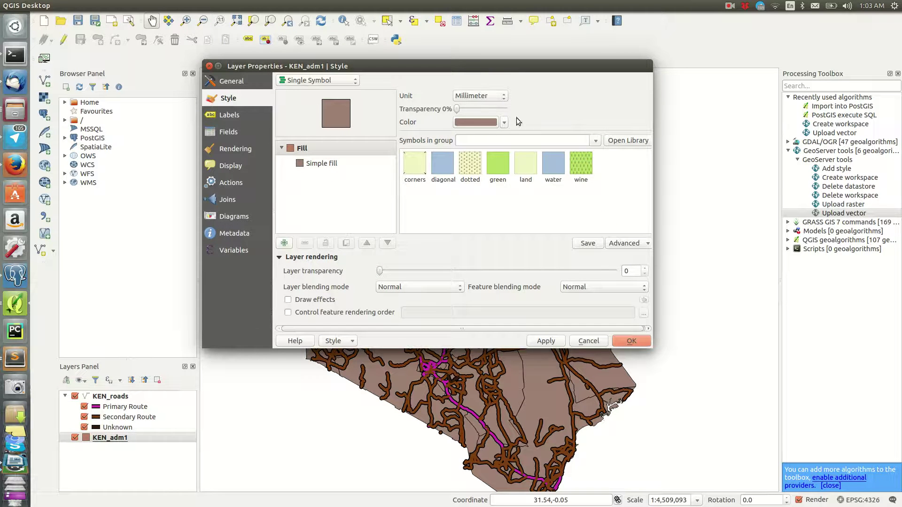
left_click(526, 165)
left_click(546, 341)
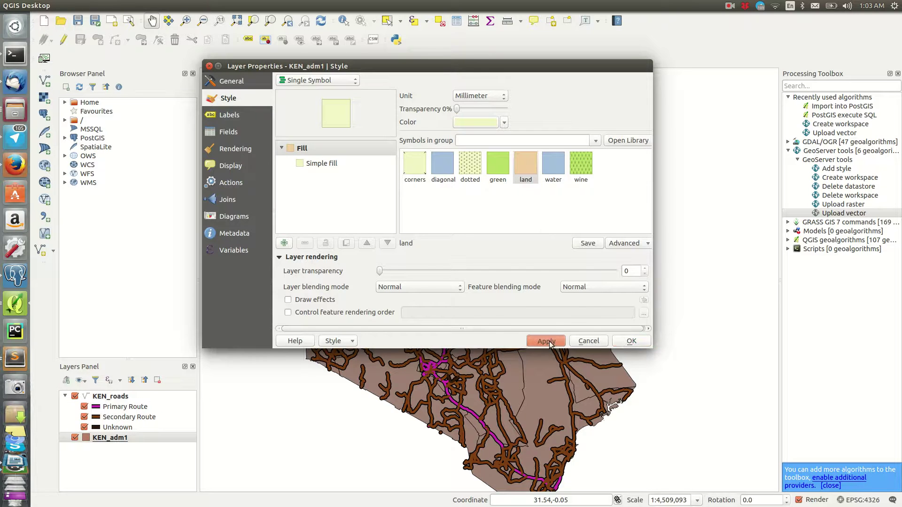
left_click(628, 342)
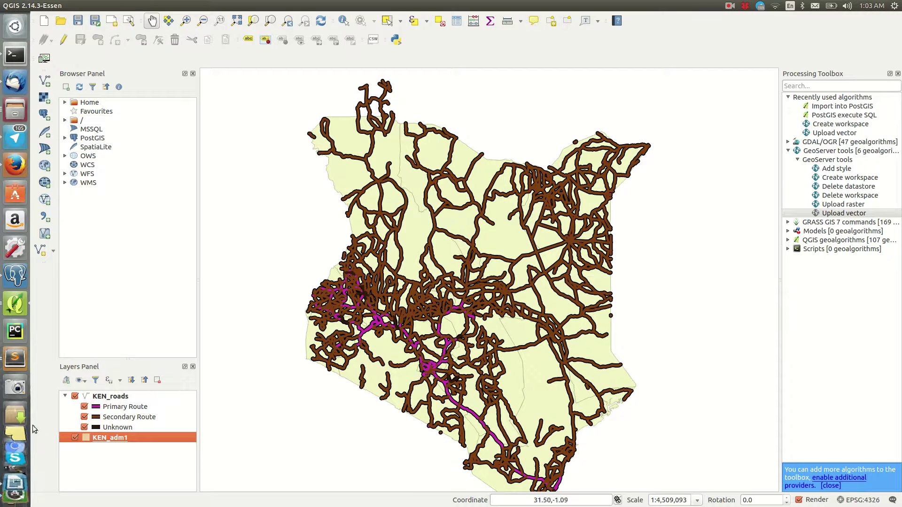
Hide the KEN_roads layer and change the fill colour of KEN_adm1 to a dark orange-brown.
left_click(75, 396)
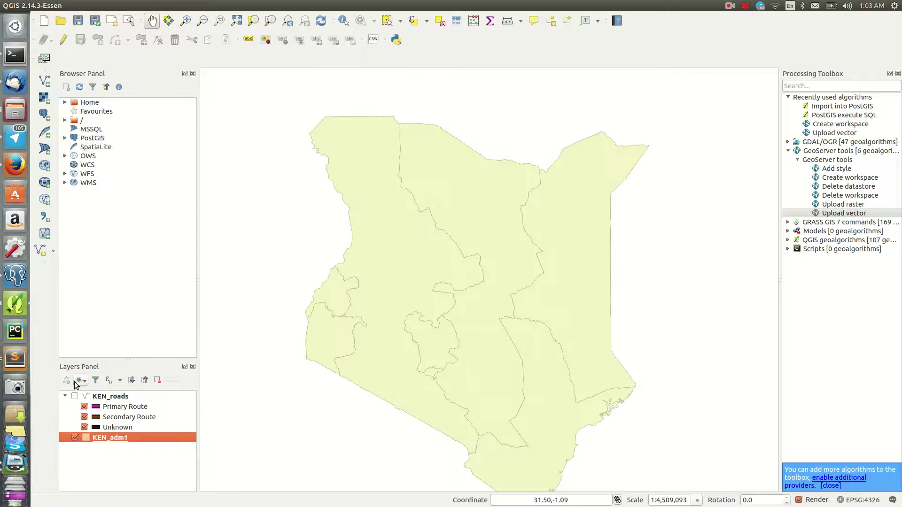
double_click(100, 439)
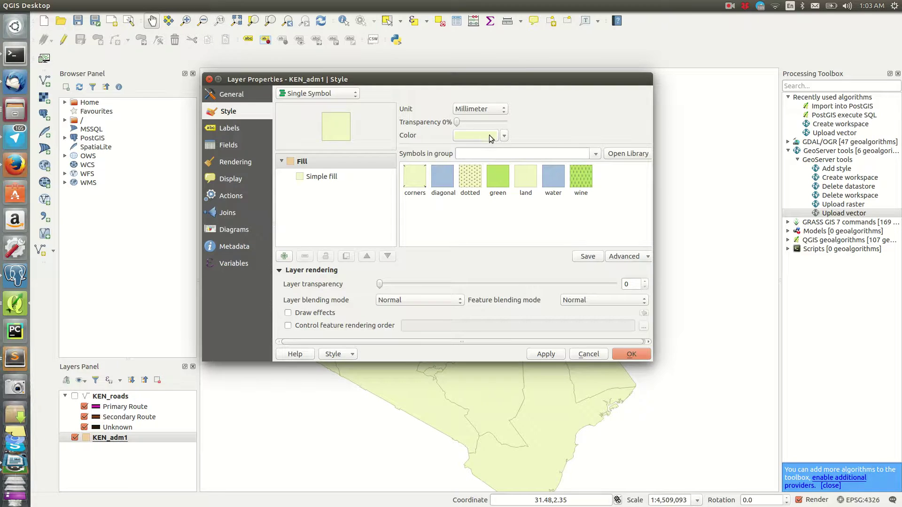
left_click(489, 134)
left_click_drag(316, 154, 304, 145)
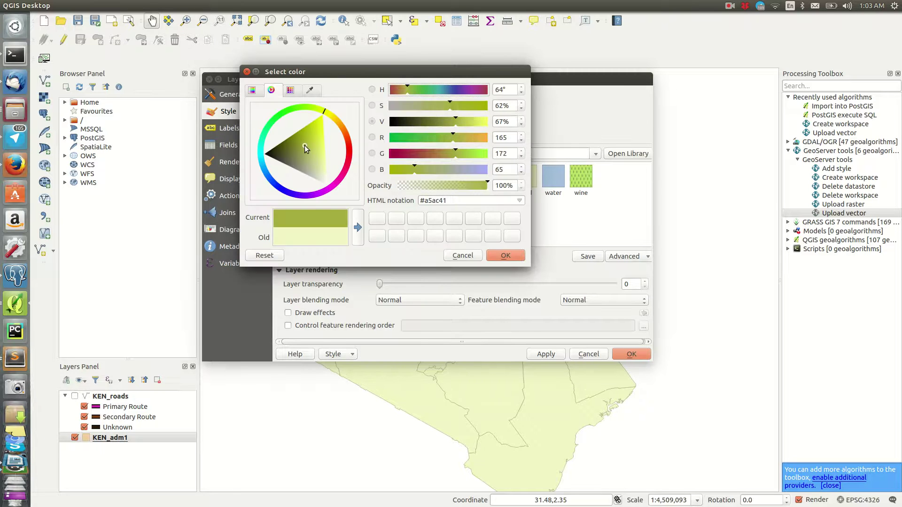
left_click(341, 127)
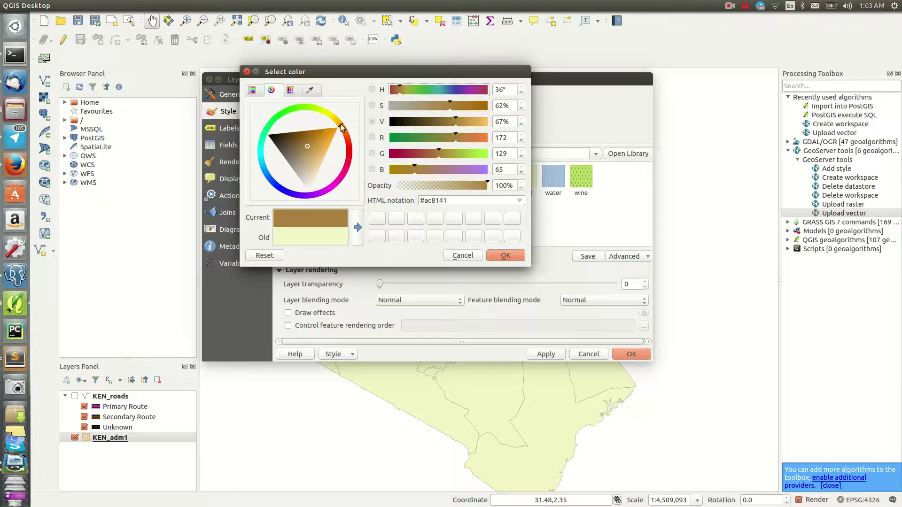
left_click(314, 133)
left_click(505, 255)
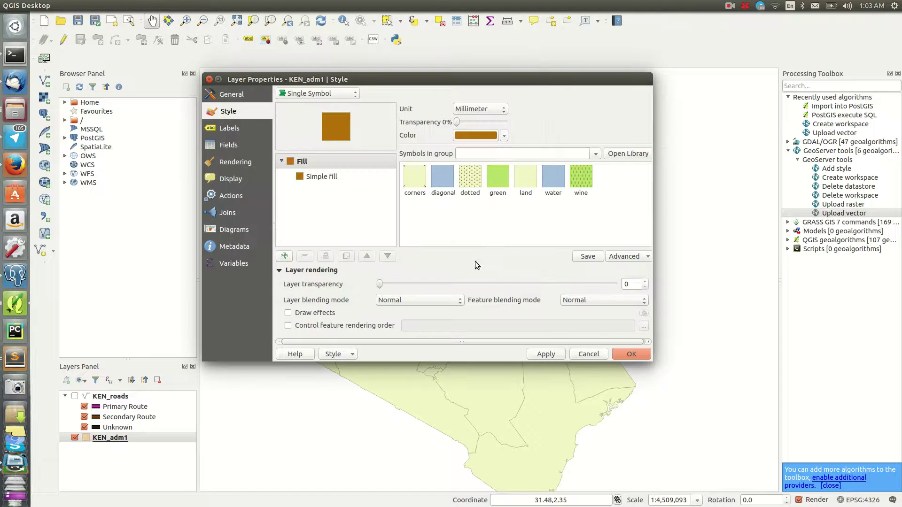
left_click(541, 355)
left_click(632, 350)
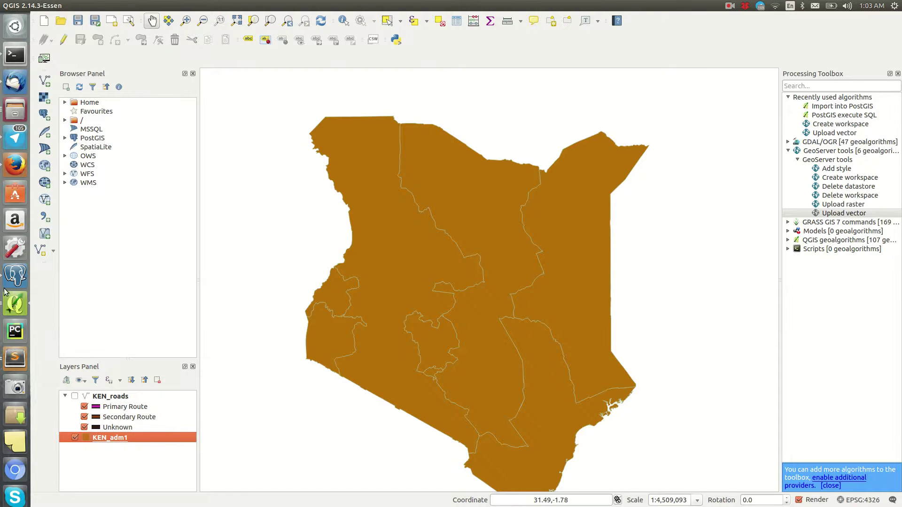
Switch back to the tutorial composer and add a new map about 173 by 131 mm beside the framed roads map.
left_click(15, 305)
left_click(395, 191)
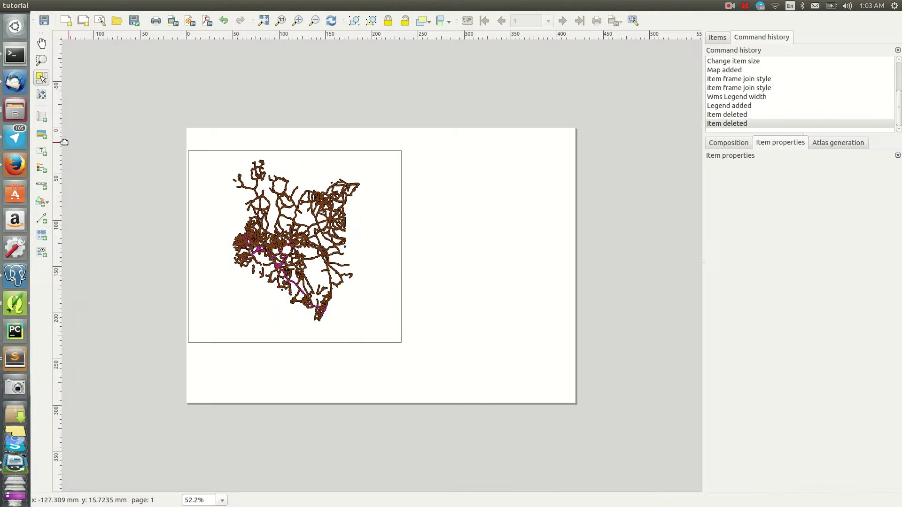
left_click(41, 116)
left_click_drag(410, 149, 571, 270)
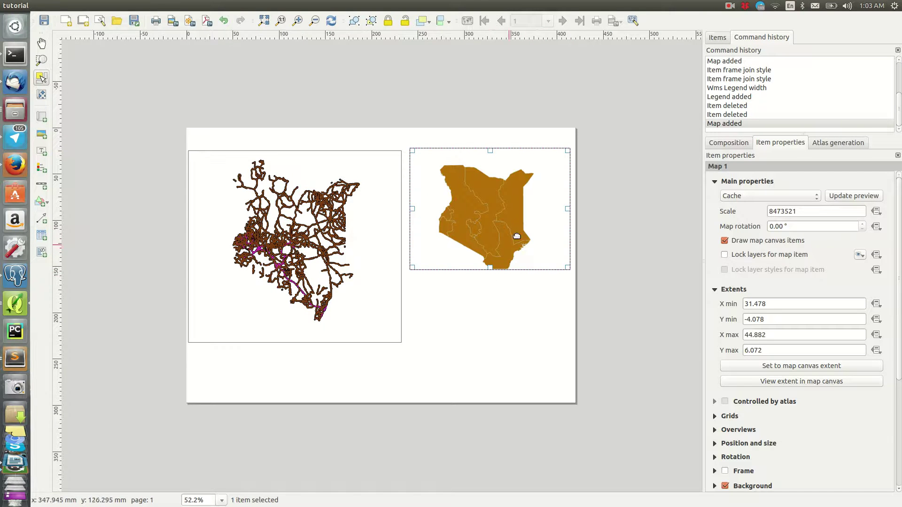
Lock the layers and layer styles of the new administrative map and align its upper edge with the framed map's.
left_click(726, 256)
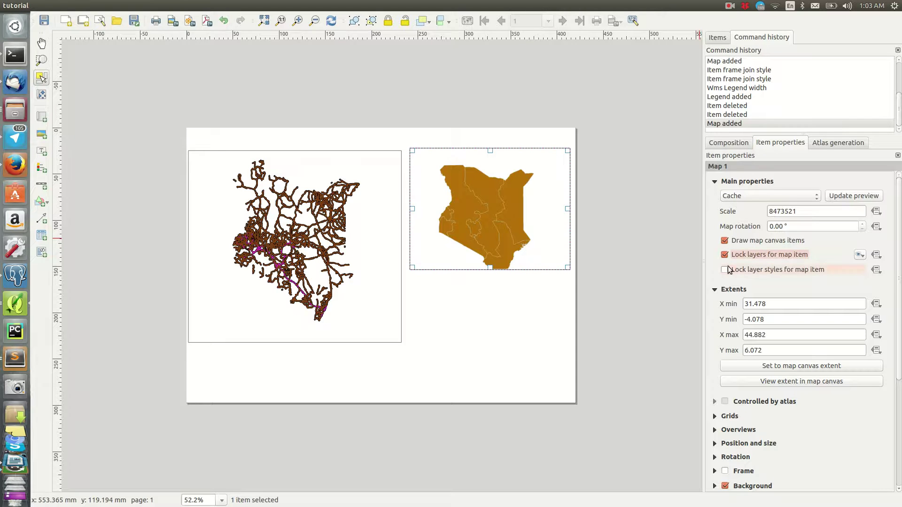
left_click(725, 270)
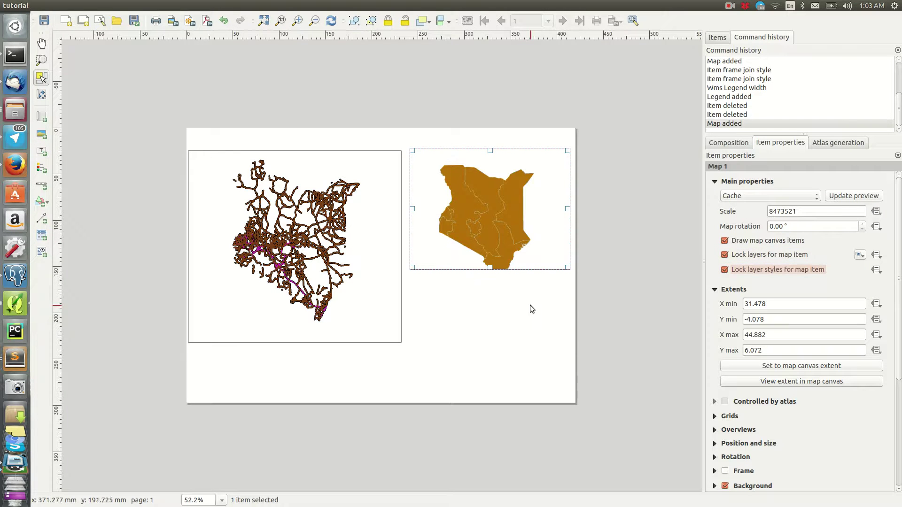
left_click_drag(488, 199, 489, 201)
left_click(489, 307)
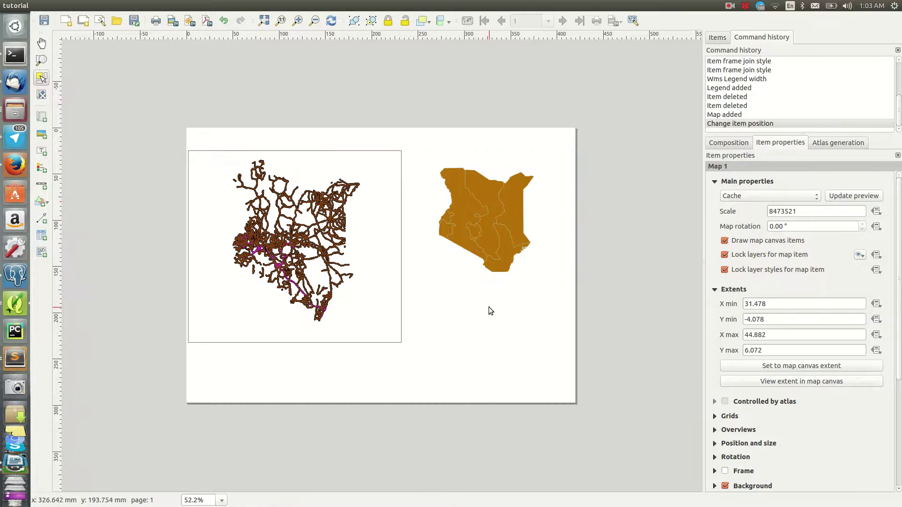
left_click(489, 223)
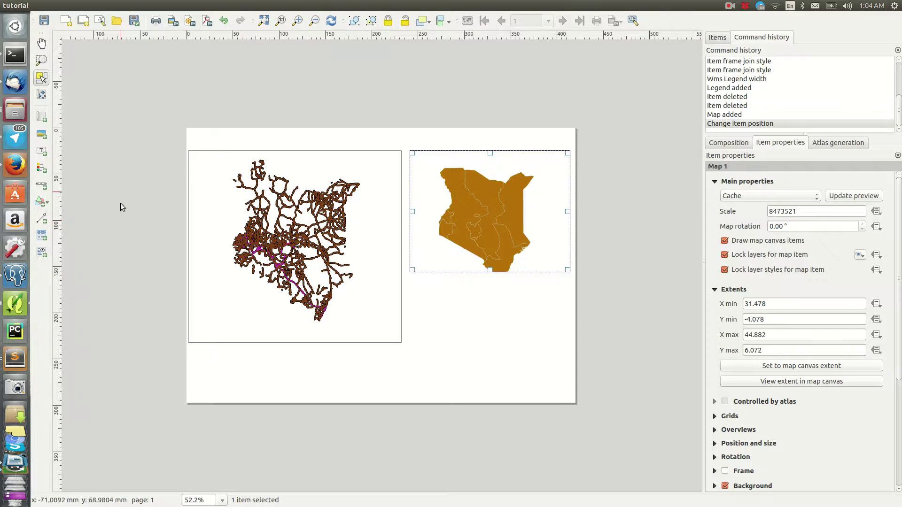
Try shifting the content of the administrative map slightly upward within its item.
left_click(39, 96)
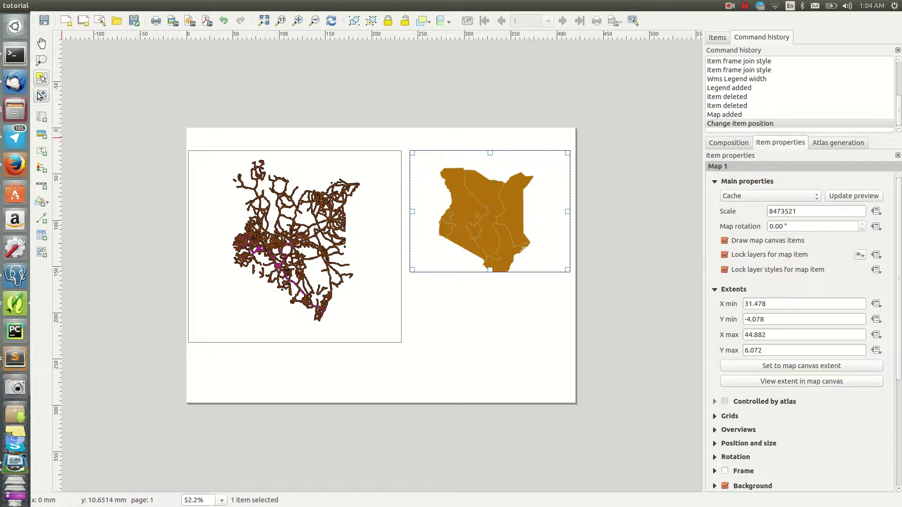
left_click_drag(505, 235, 505, 221)
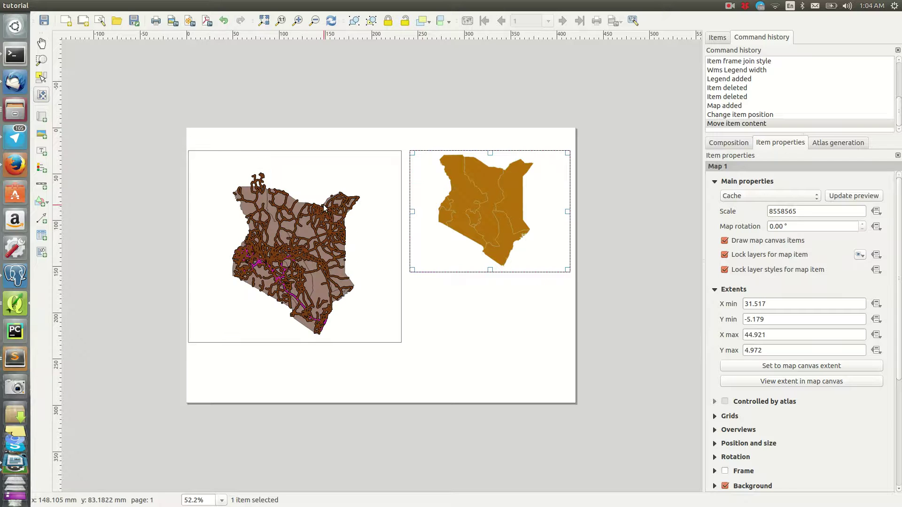
left_click(41, 77)
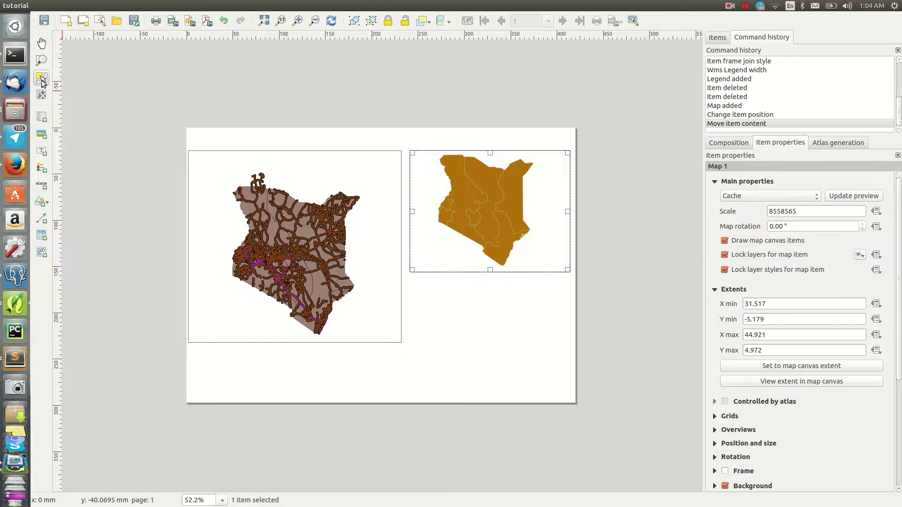
Check the properties of the framed roads map, and undo the last map rotation and content move.
left_click(297, 208)
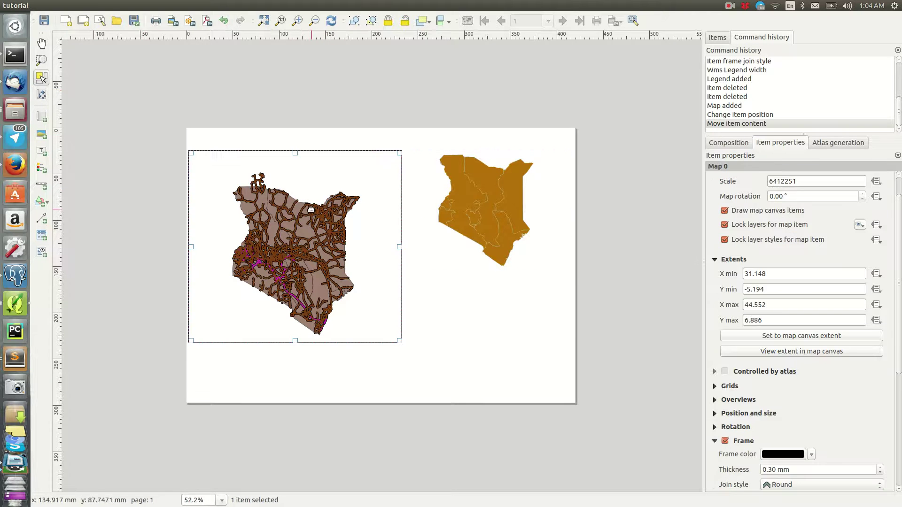
scroll(813, 196, "up", 2)
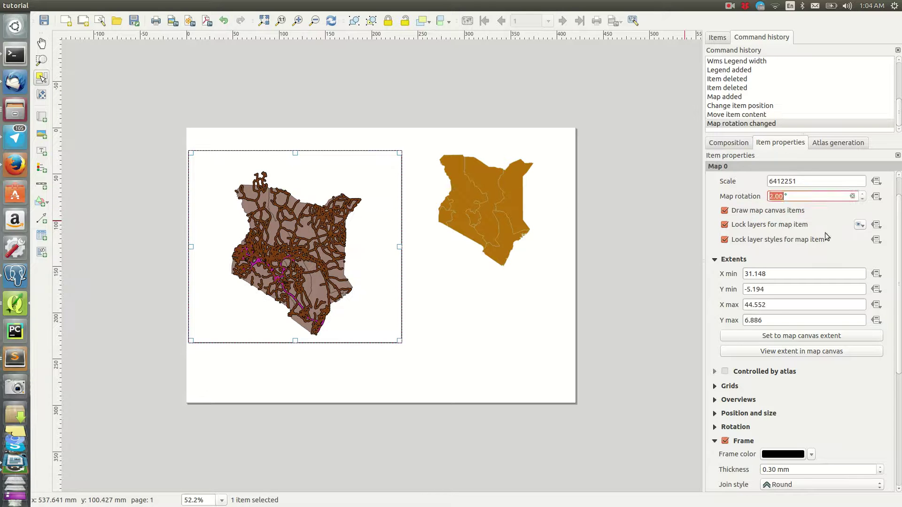
scroll(826, 236, "up", 2)
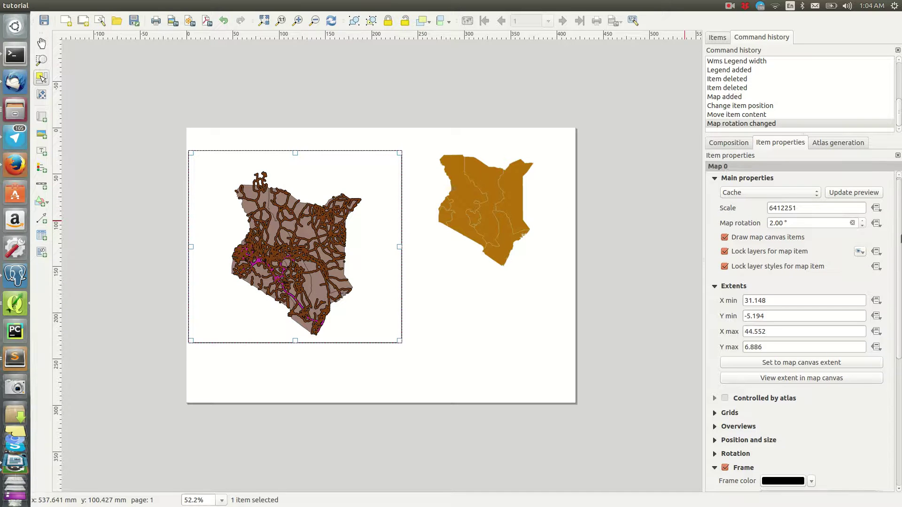
scroll(803, 281, "down", 2)
key("ctrl+z")
key("ctrl+z")
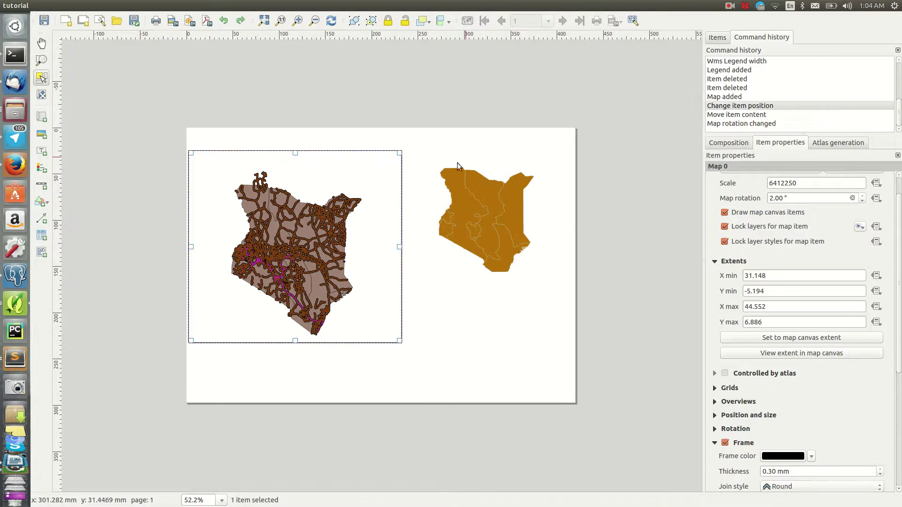
Enable a frame around the administrative map (Map 1).
left_click(483, 226)
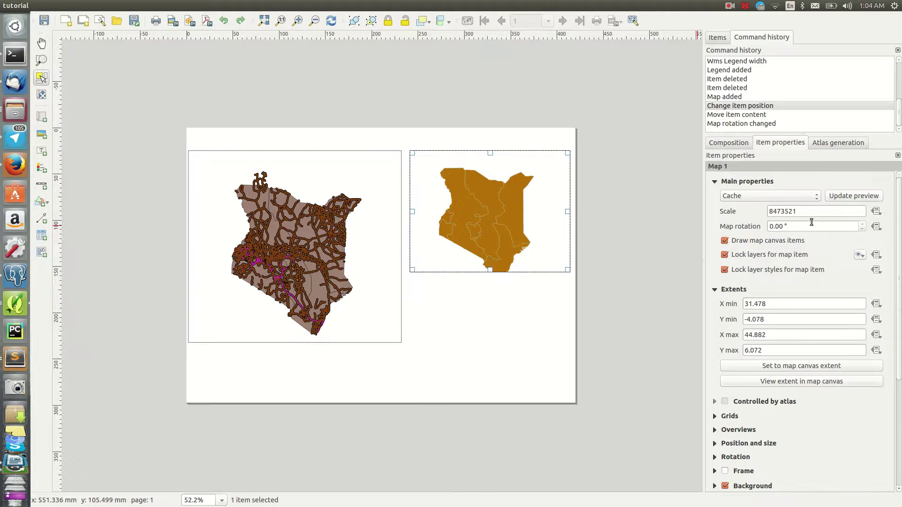
scroll(799, 293, "down", 3)
left_click(726, 387)
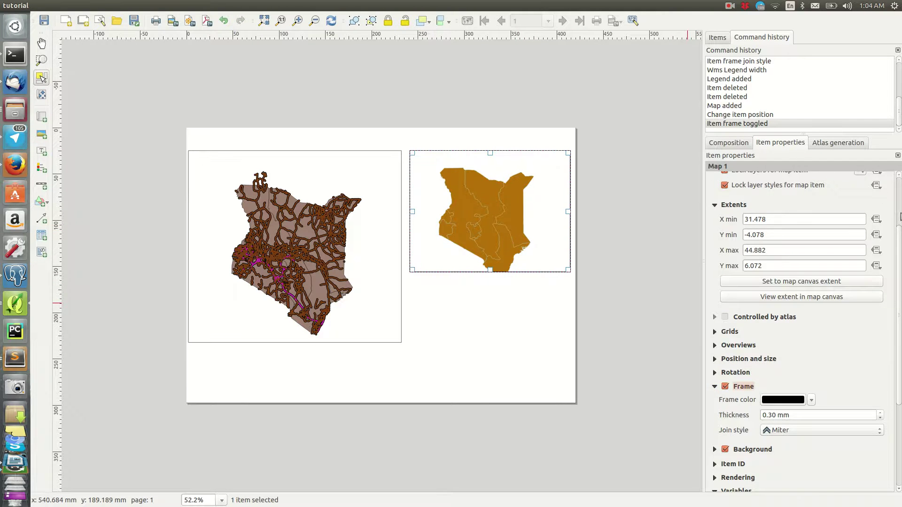
scroll(798, 260, "up", 3)
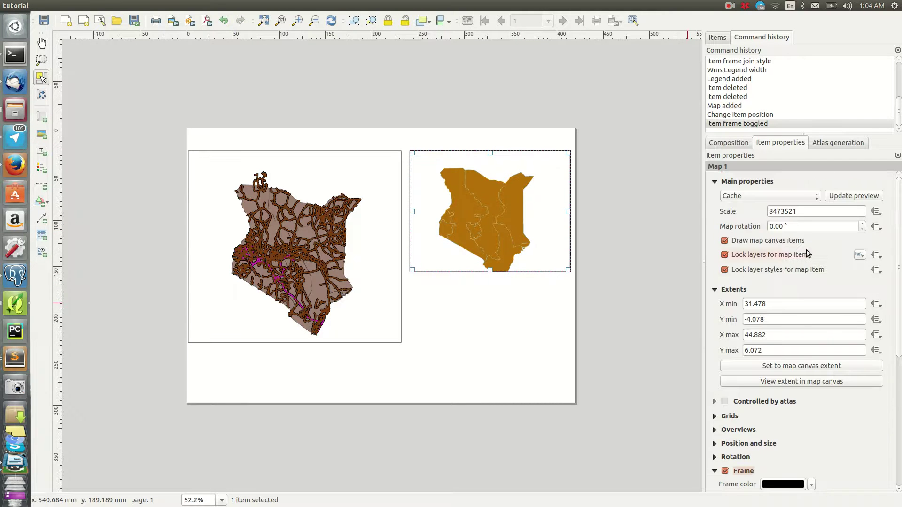
key("Tab")
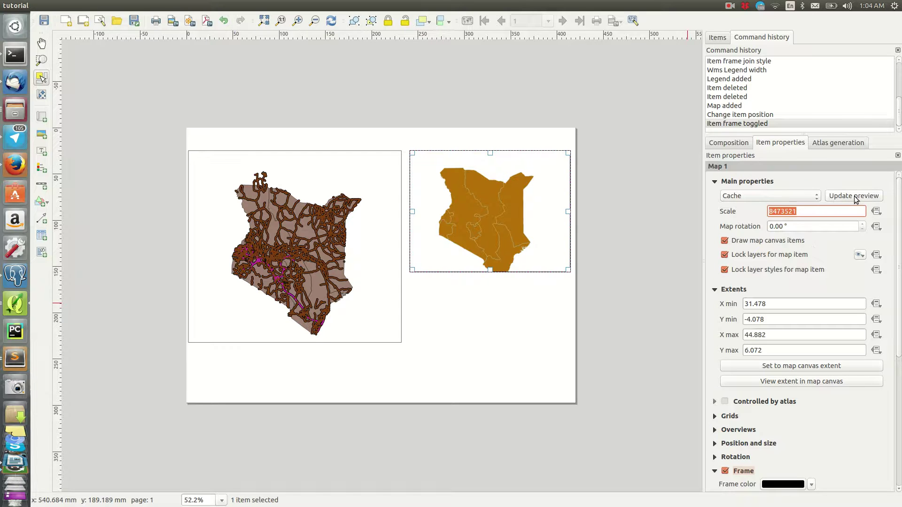
Unlock the layers of the larger framed map (Map 0) and update its preview.
left_click_drag(354, 256, 351, 255)
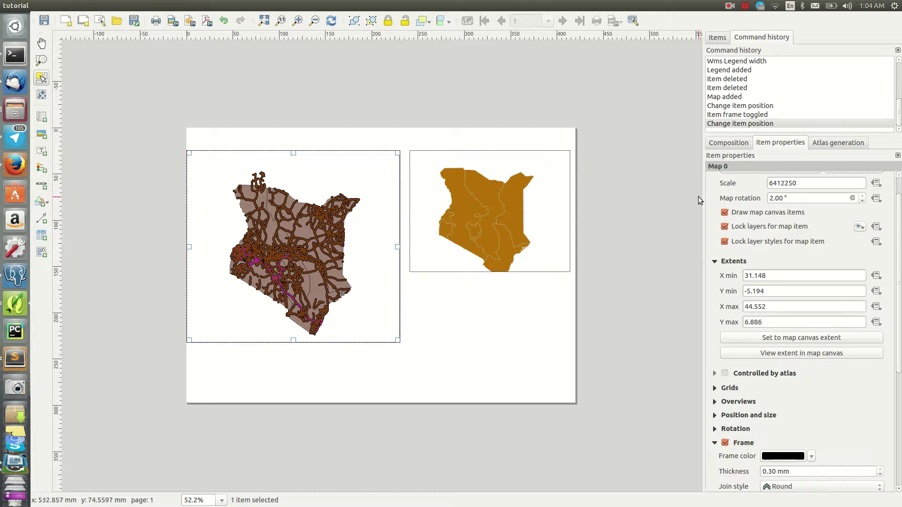
left_click(725, 227)
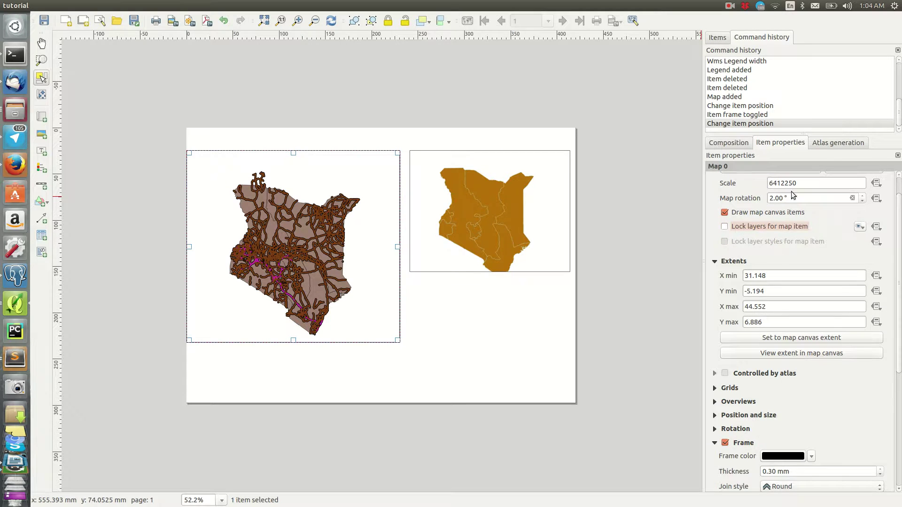
left_click_drag(901, 254, 899, 175)
left_click(854, 195)
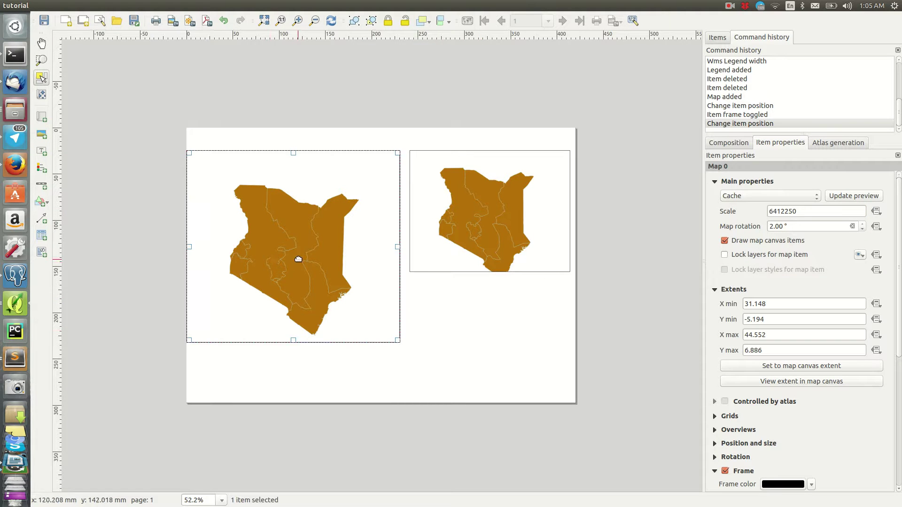
Delete the larger framed map (Map 0) from the page and switch to the main QGIS window.
key("Delete")
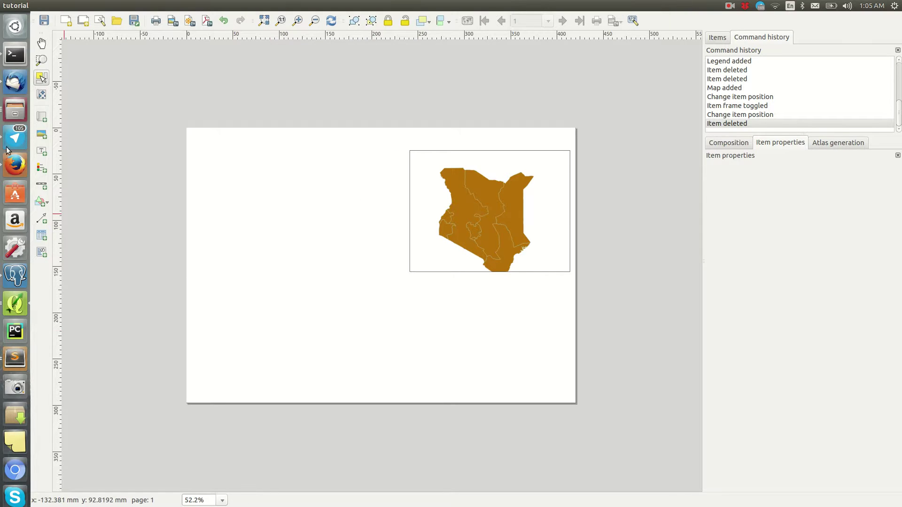
left_click(21, 296)
left_click(351, 205)
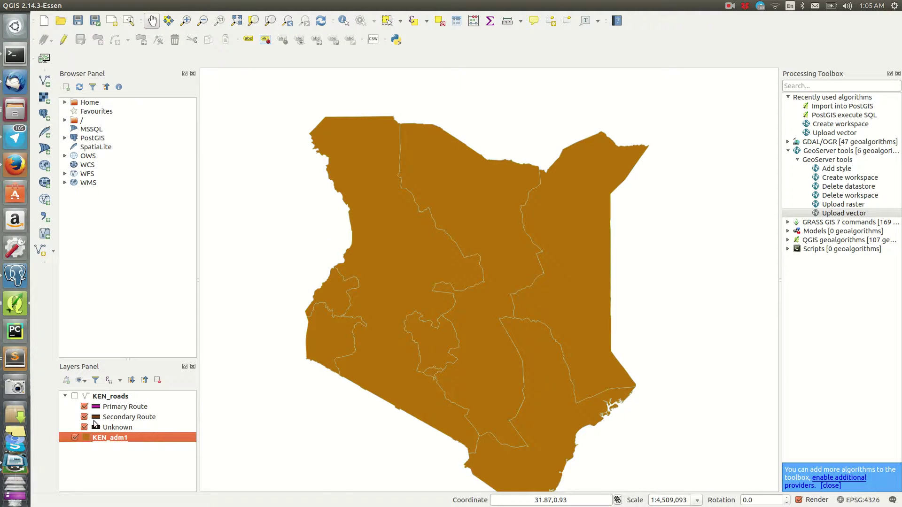
Turn on the KEN_roads layer, turn off KEN_adm1, and switch back to the print composer window.
left_click(74, 397)
left_click(74, 437)
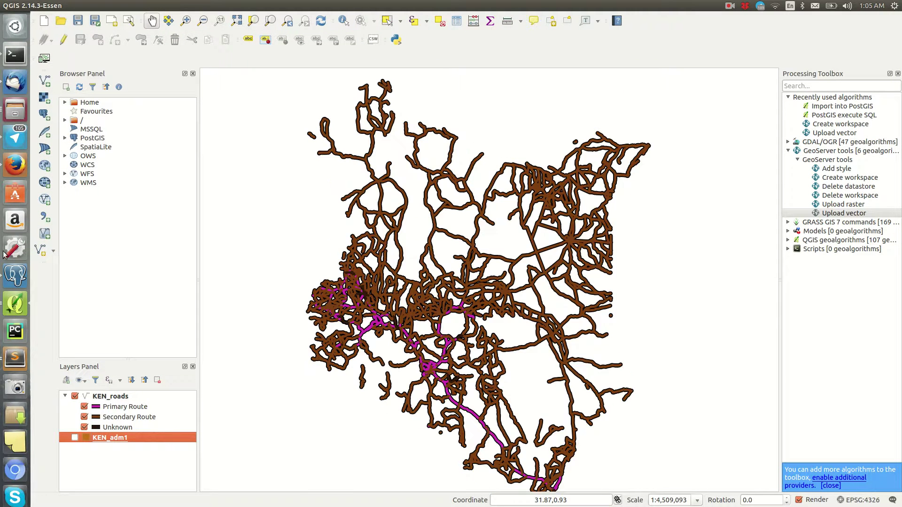
left_click(14, 301)
left_click(464, 229)
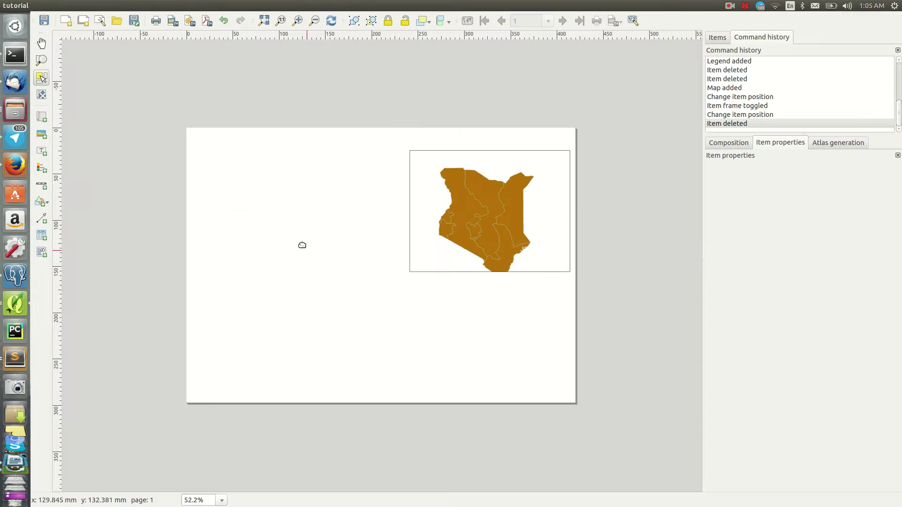
Add a roads map about 230 by 220 mm beside the administrative map and shift its content upward within the item.
left_click(41, 117)
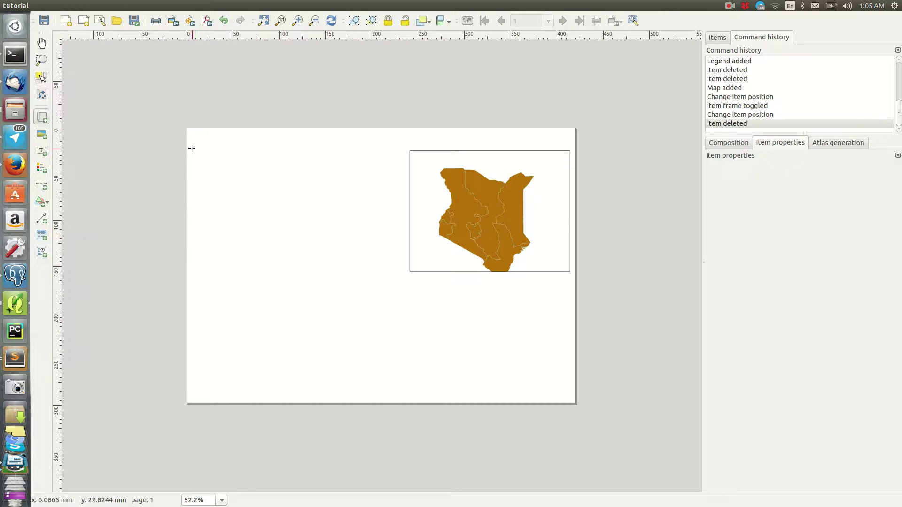
left_click_drag(190, 142, 406, 349)
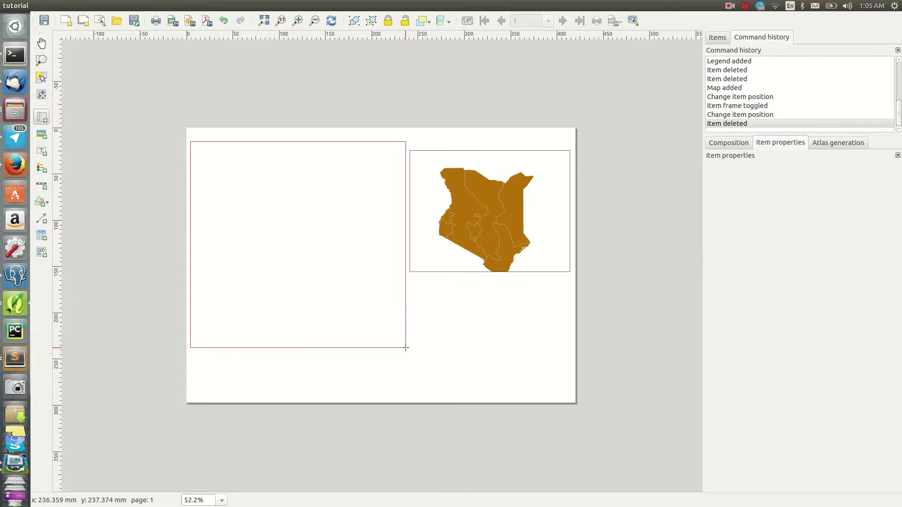
left_click(42, 94)
left_click_drag(254, 281, 252, 239)
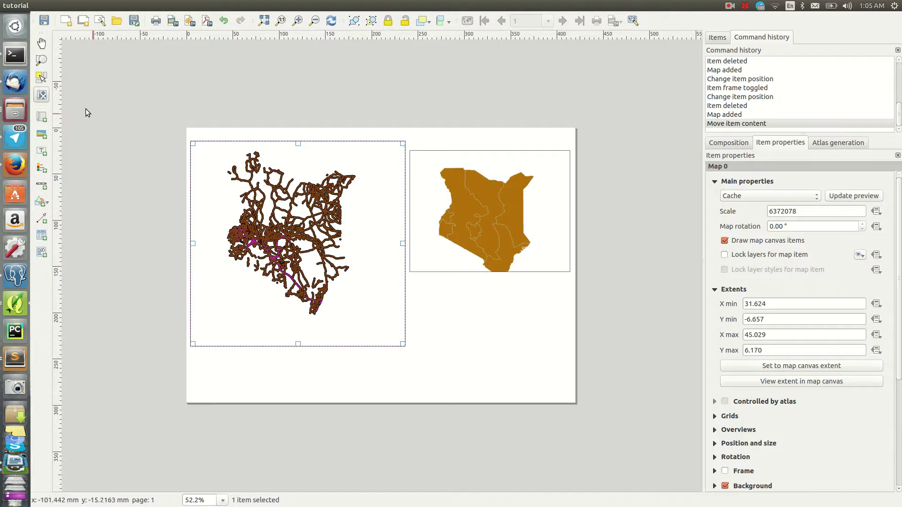
Lower the roads map's upper edge to align with the administrative map and raise its lower edge to just below the roads.
left_click(43, 79)
mouse_move(297, 143)
left_mouse_down()
mouse_move(301, 160)
mouse_move(301, 152)
left_mouse_up()
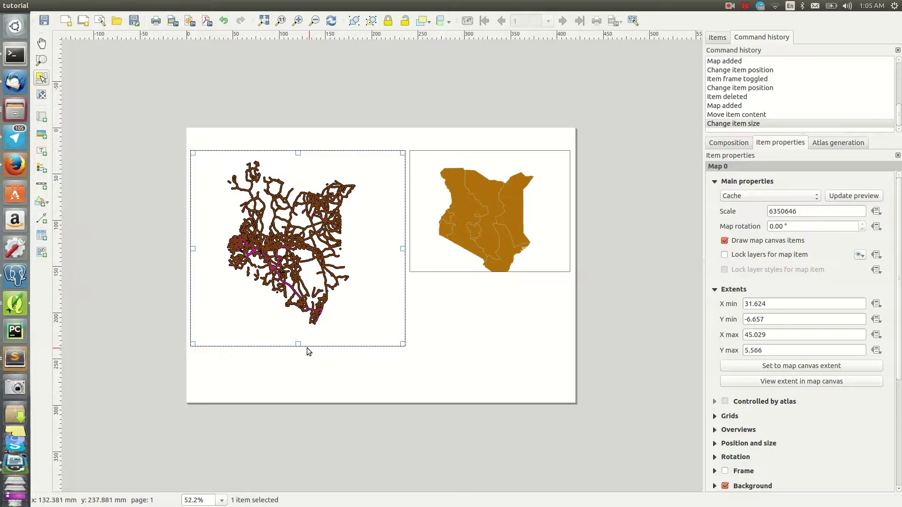
left_click_drag(298, 343, 299, 325)
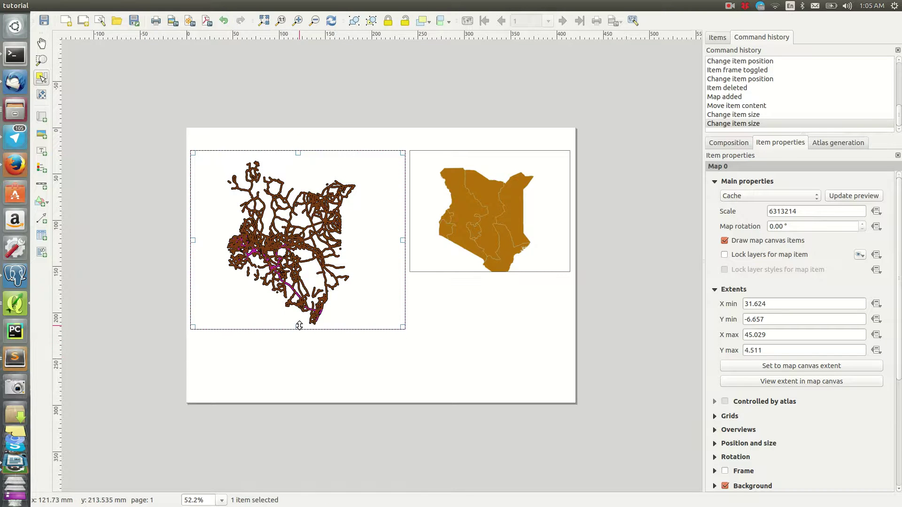
Enable a frame around the roads map (Map 0) and deselect it.
scroll(833, 432, "down", 3)
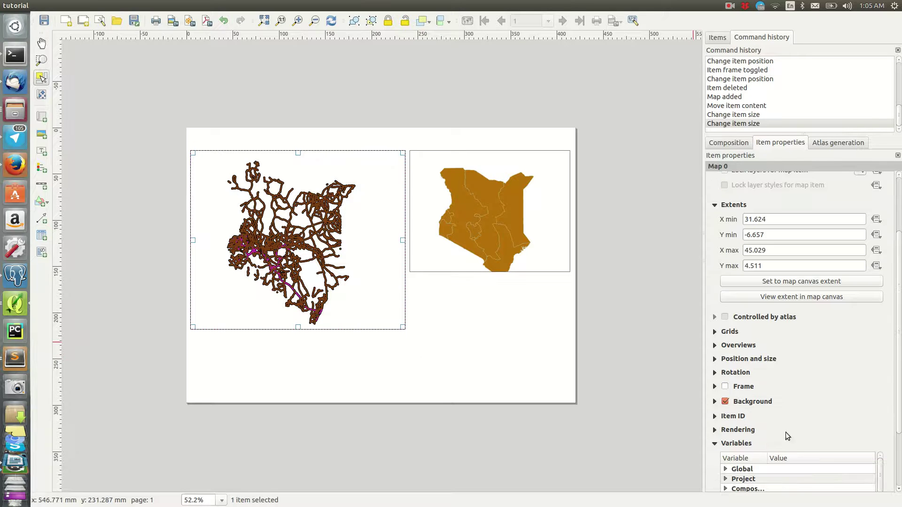
left_click(724, 386)
left_click(430, 332)
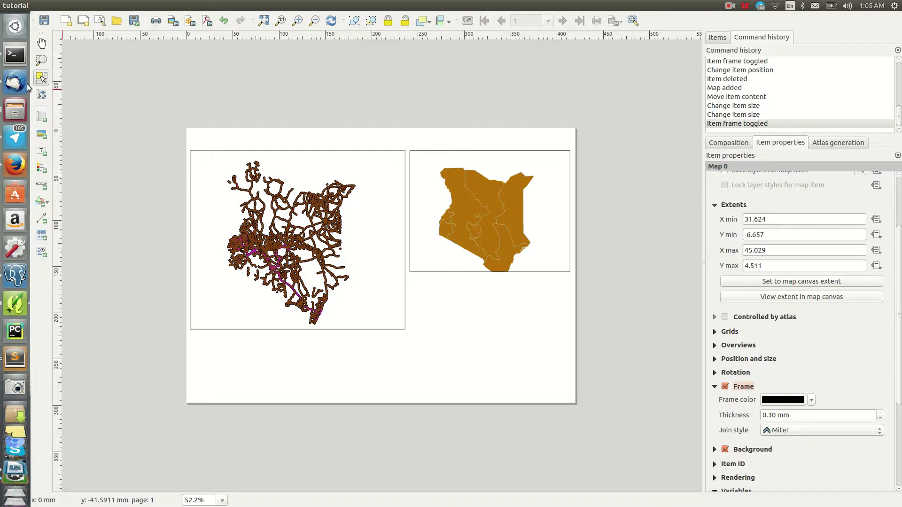
Move the administrative map's content upward so the whole country fits inside its frame.
left_click(42, 95)
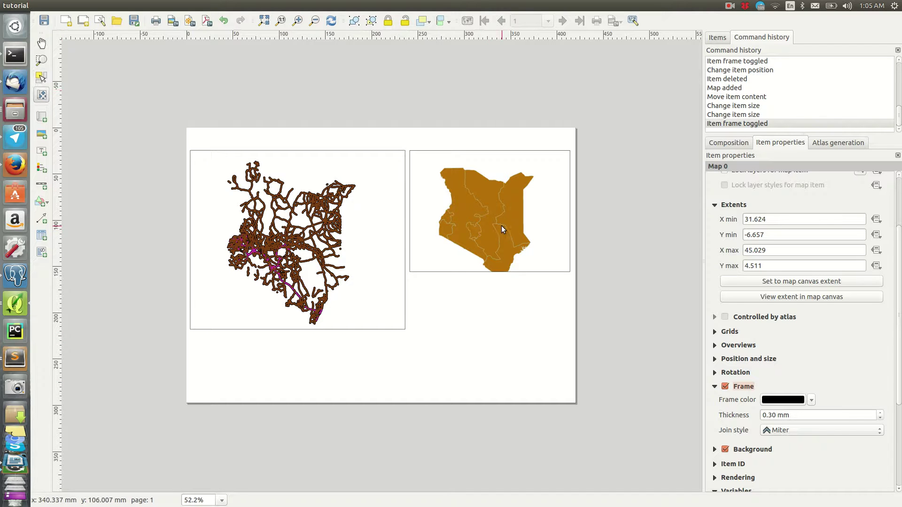
left_click(43, 78)
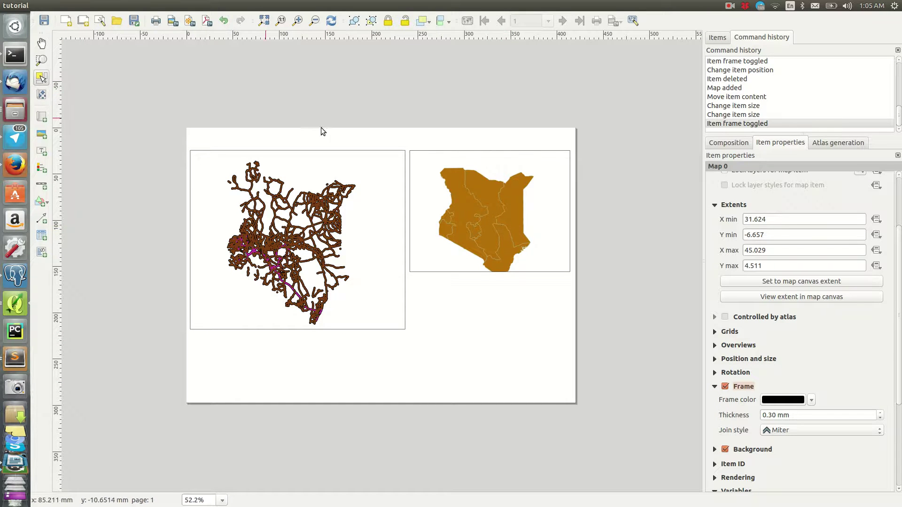
left_click(543, 203)
left_click(42, 95)
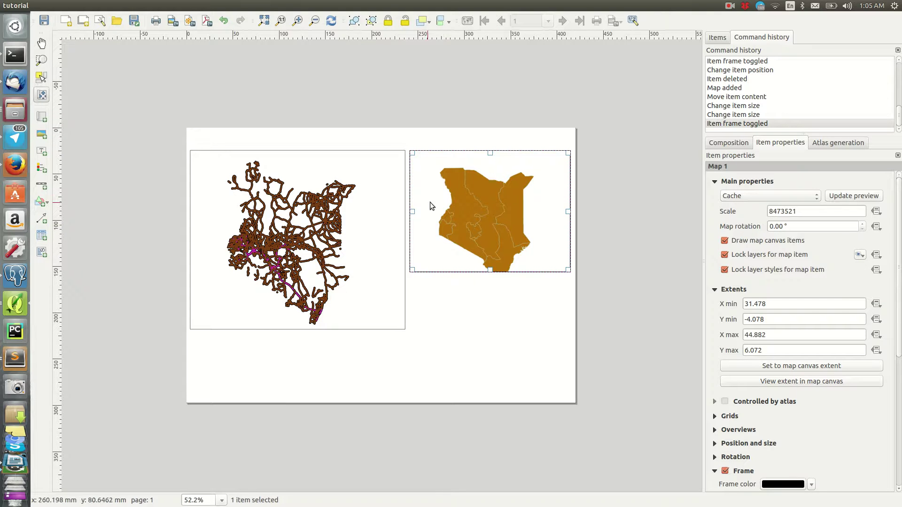
left_click_drag(496, 212, 497, 202)
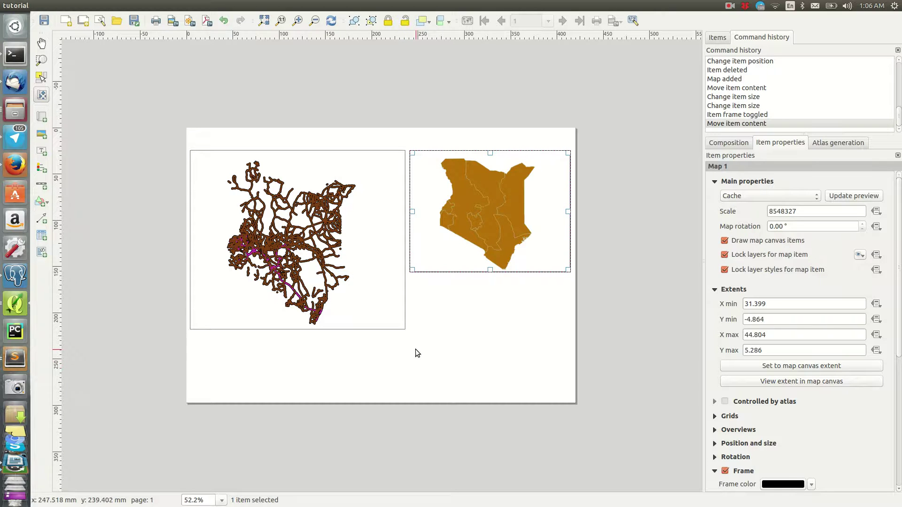
Add a wide label for the title above the two maps.
left_click(40, 153)
left_click_drag(246, 134, 509, 146)
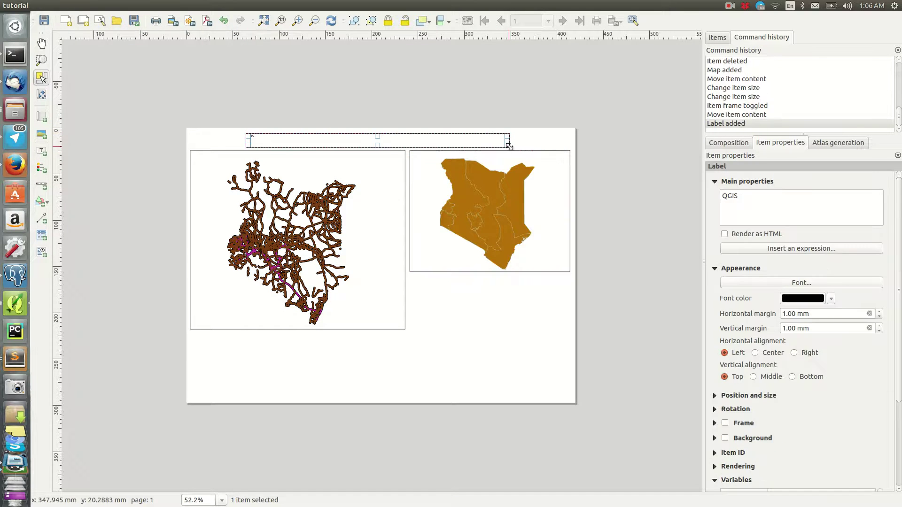
double_click(753, 198)
Set the title label's font size to 22.
left_click(800, 283)
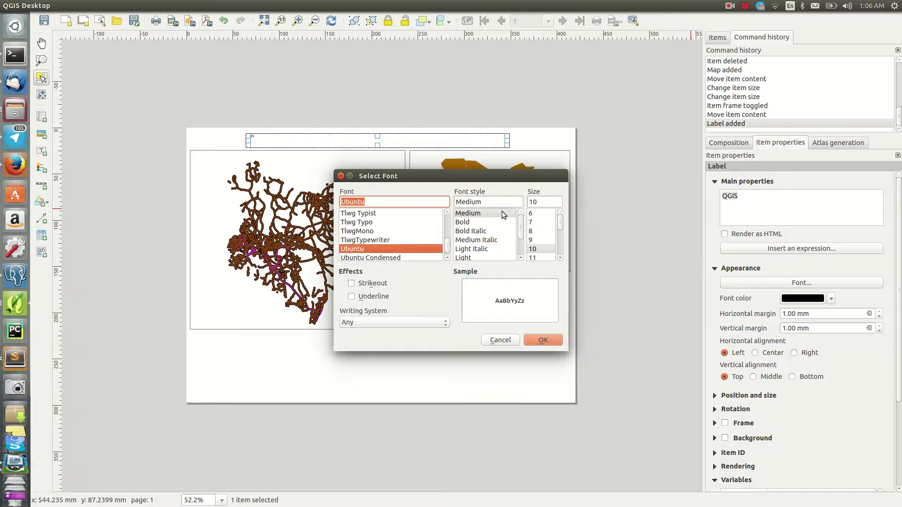
left_click(560, 255)
left_click(534, 223)
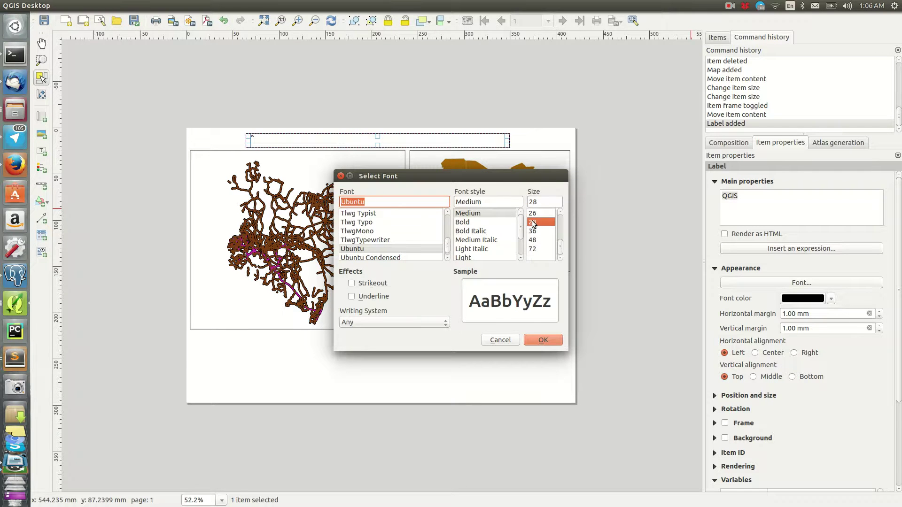
left_click(533, 213)
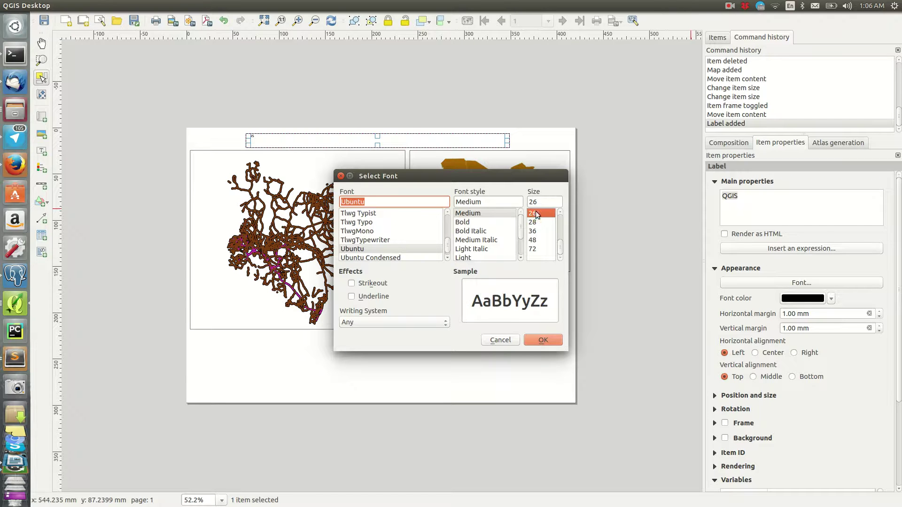
scroll(545, 237, "up", 1)
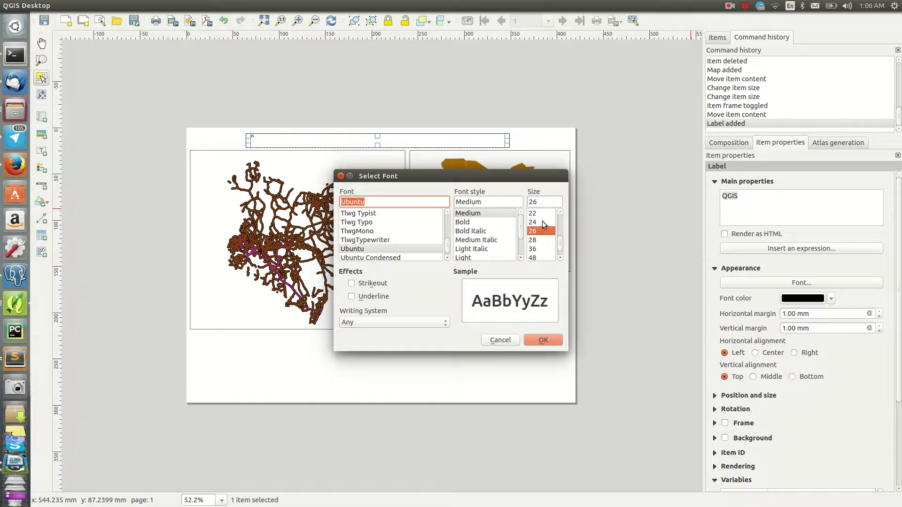
left_click(549, 213)
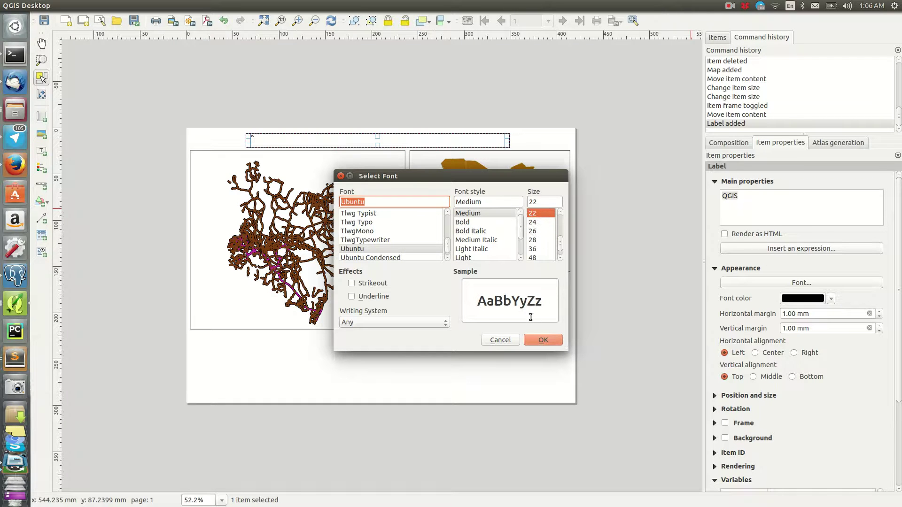
left_click(541, 340)
Replace the label text with "A map of Roads in Kenya", narrow the label around it and centre it above the maps.
left_click_drag(744, 198, 706, 196)
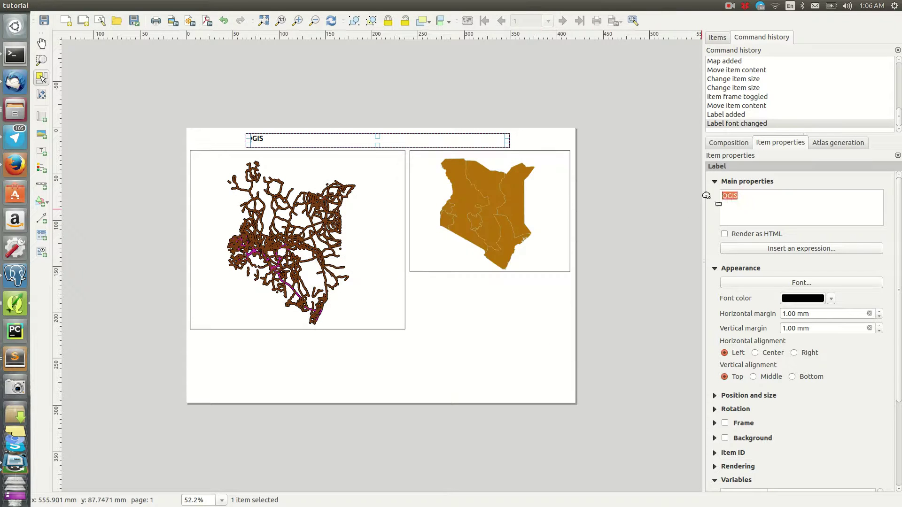
type("A m")
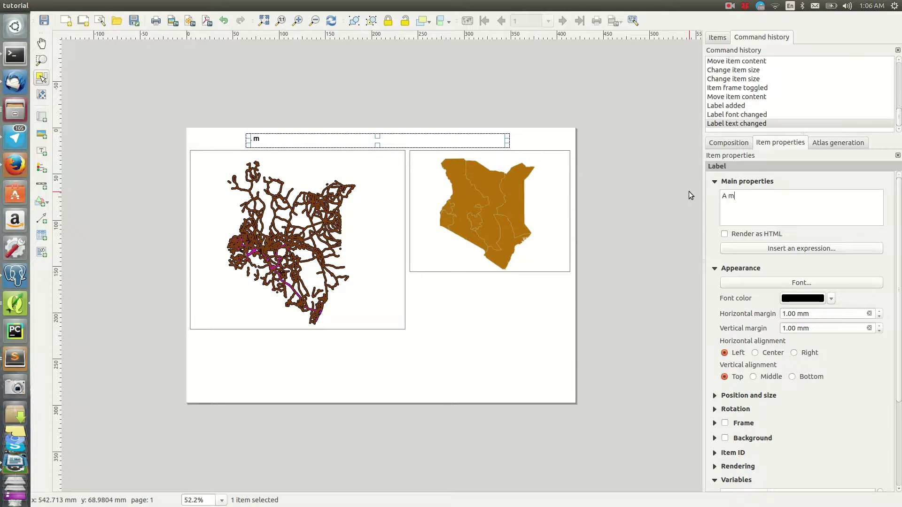
type("ap of Roads in Kenya")
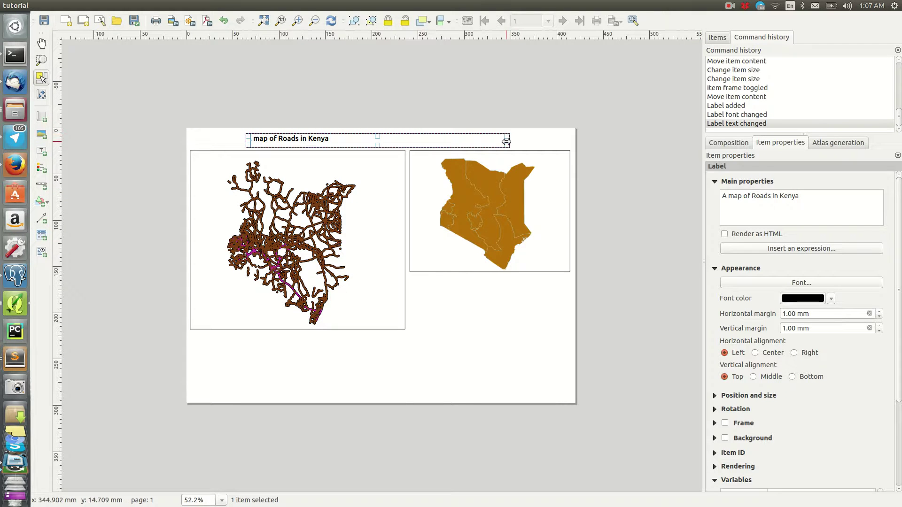
left_click_drag(507, 141, 391, 136)
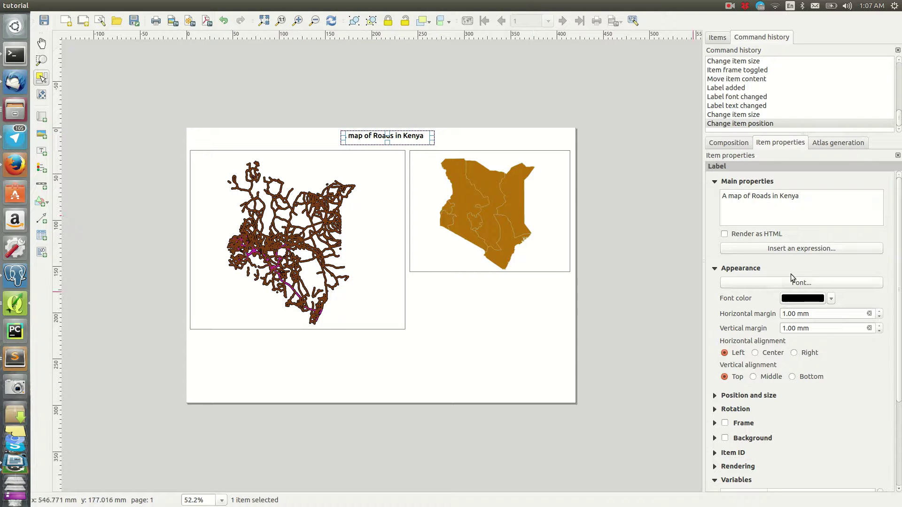
Set the title label's font size to 28, then widen and reposition the label so the whole title fits.
left_click(800, 283)
left_click(539, 258)
left_click(539, 258)
left_click(539, 257)
left_click(540, 339)
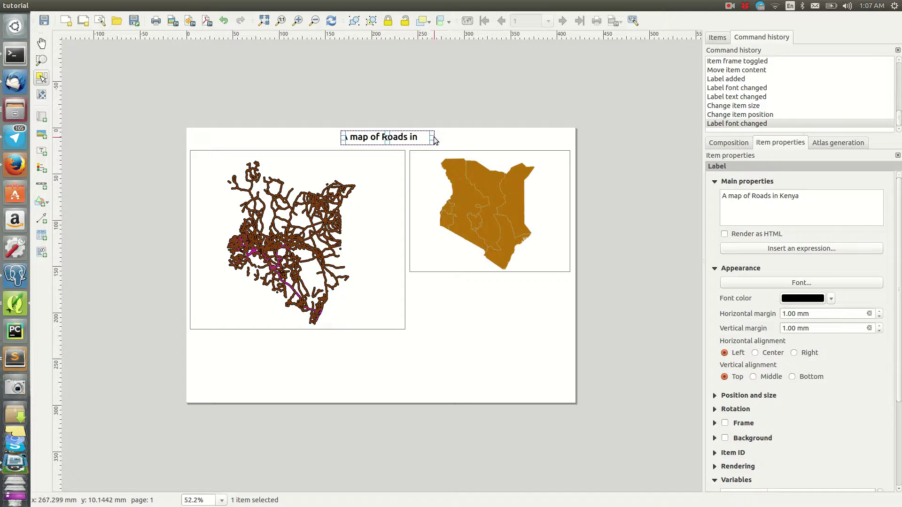
left_click_drag(433, 140, 409, 139)
left_click(492, 138)
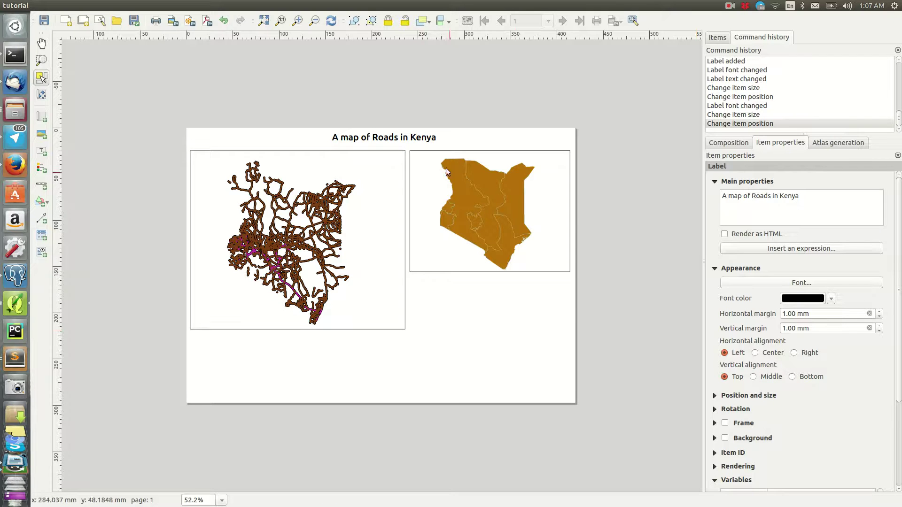
Underline the title "A map of Roads in Kenya".
left_click(428, 138)
left_click(821, 286)
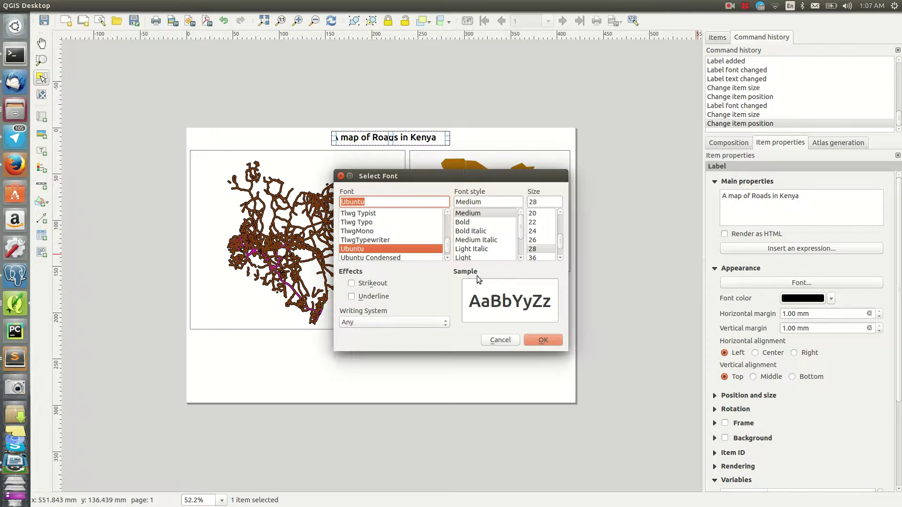
left_click(366, 300)
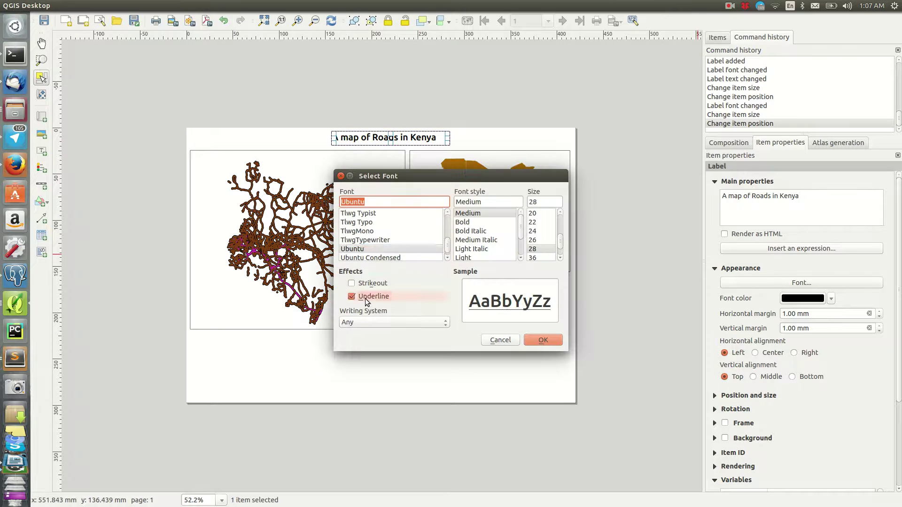
left_click(543, 340)
left_click(500, 138)
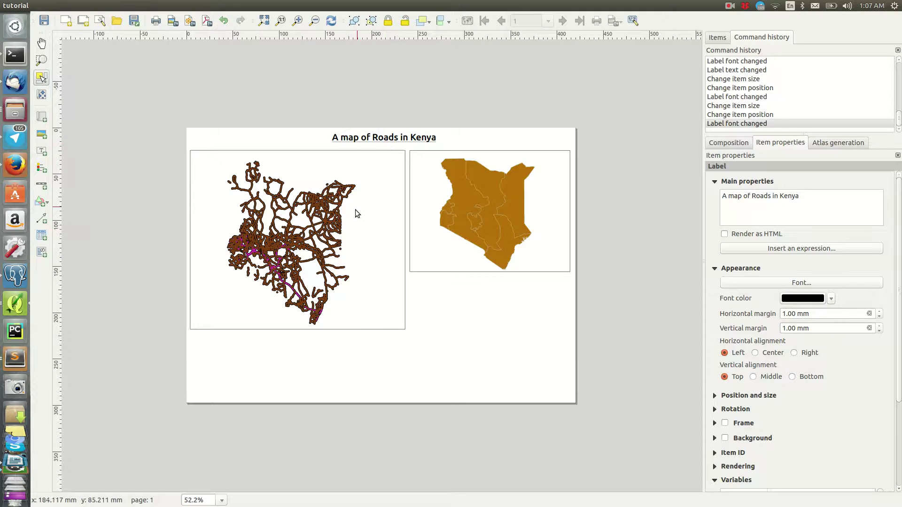
Add a legend below the roads map and resize it to align with the map's edge and stay within the page.
left_click(41, 171)
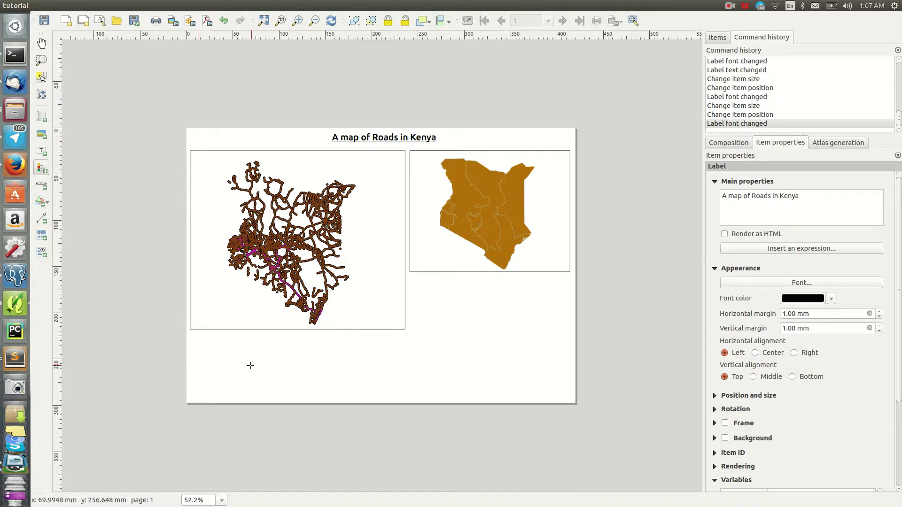
left_click_drag(195, 333, 373, 396)
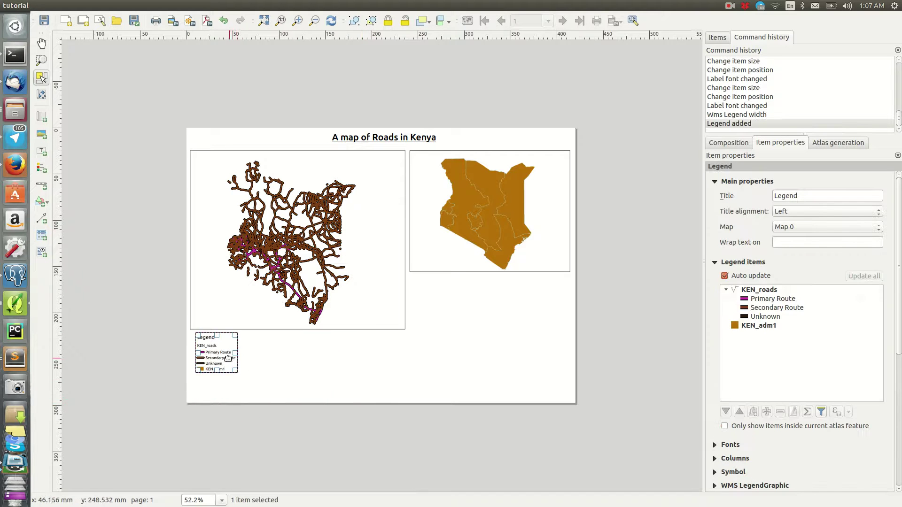
left_click_drag(237, 369, 263, 402)
left_click_drag(198, 334, 192, 332)
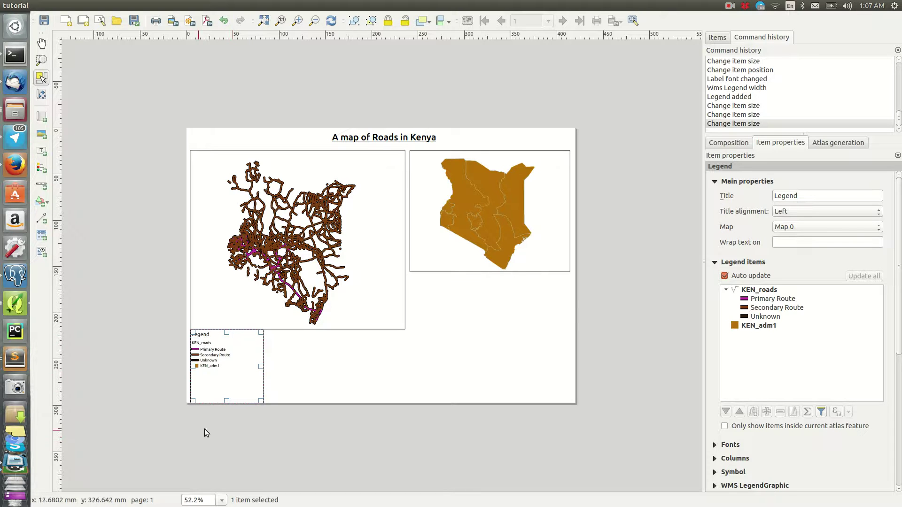
left_click_drag(227, 401, 226, 395)
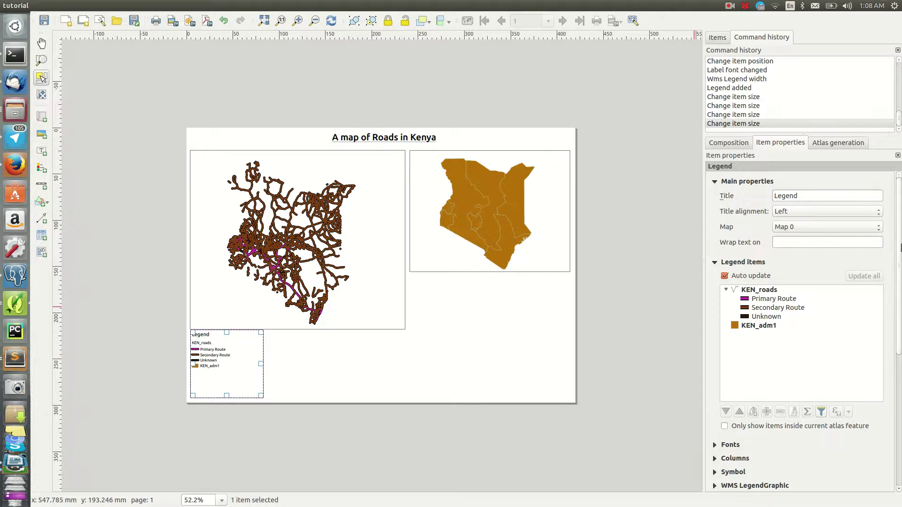
Try the legend with 2 and 3 columns, and return its column count to 1.
scroll(900, 221, "down", 5)
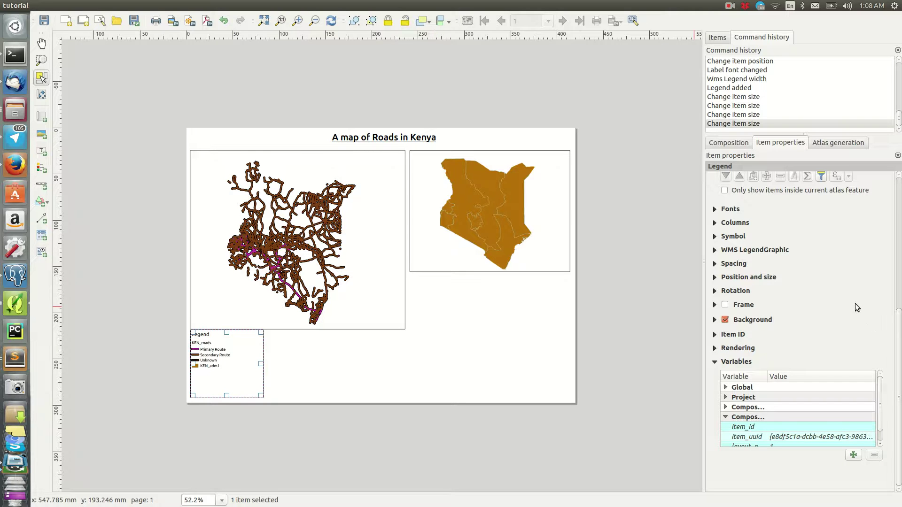
left_click(718, 224)
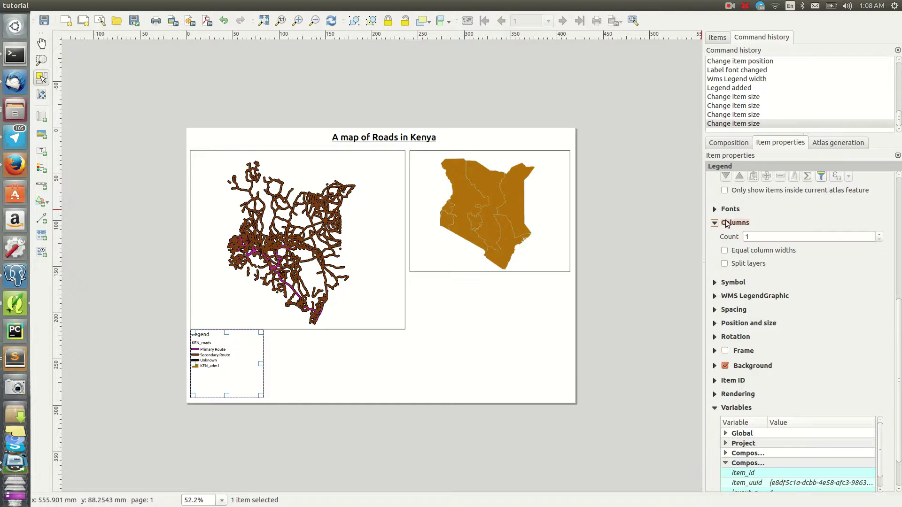
left_click(757, 234)
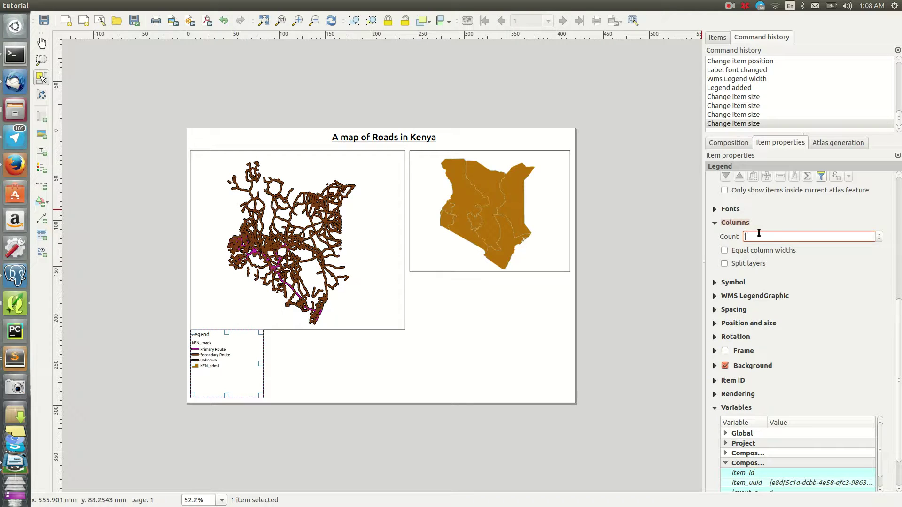
type("2")
scroll(753, 238, "down", 1)
scroll(754, 238, "up", 2)
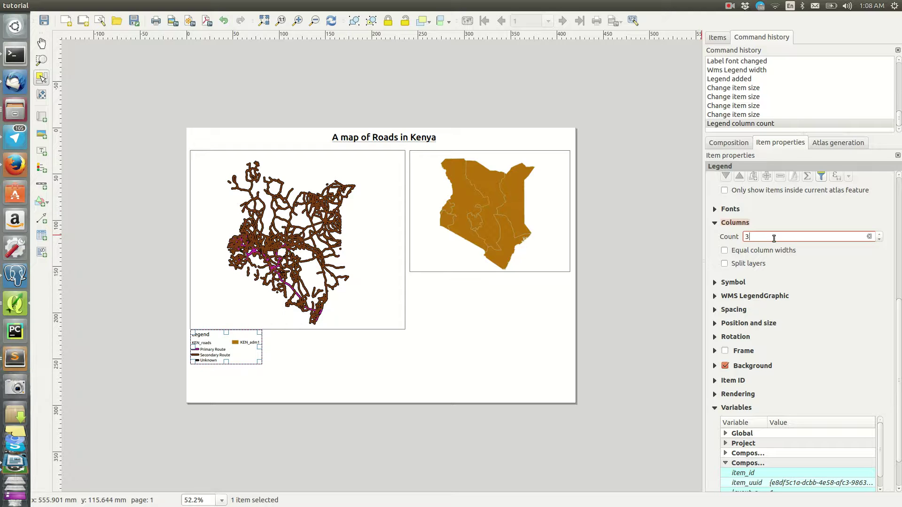
key("BackSpace")
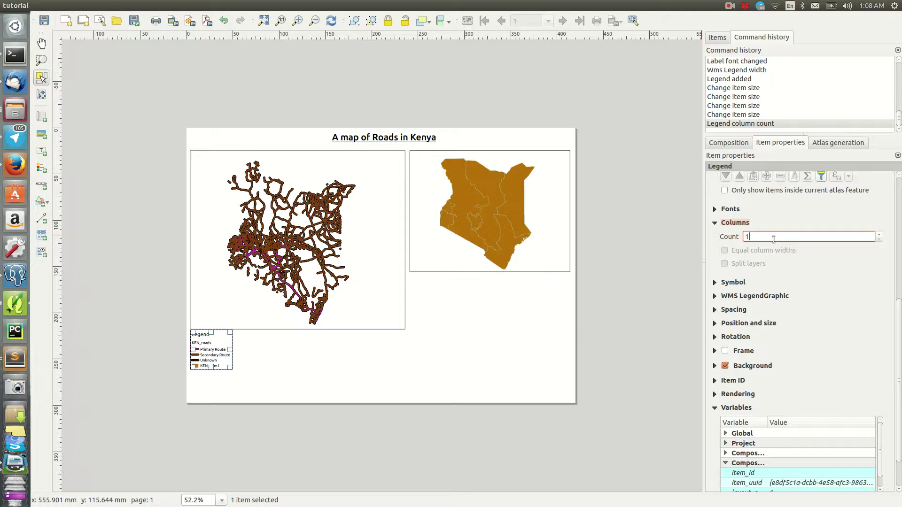
Move the legend slightly down below the roads map, enlarge its box and turn on its frame.
left_click(714, 283)
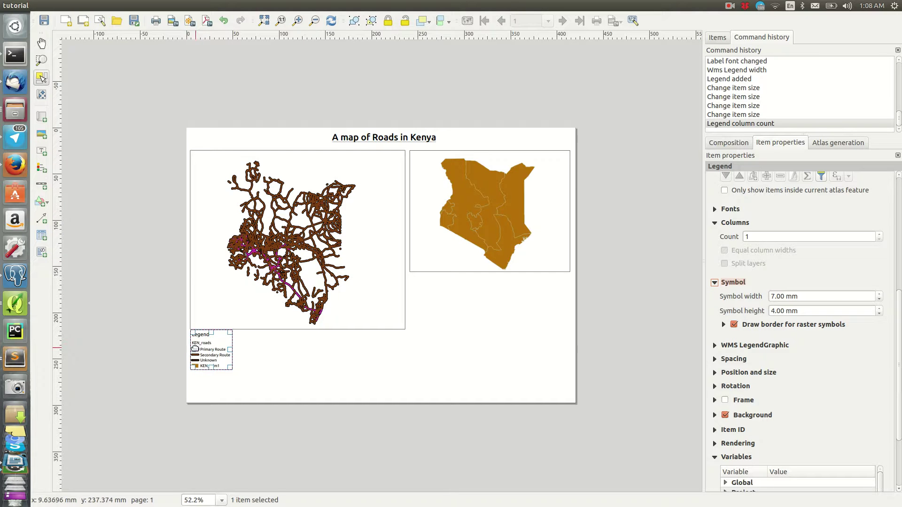
left_click_drag(217, 346, 257, 400)
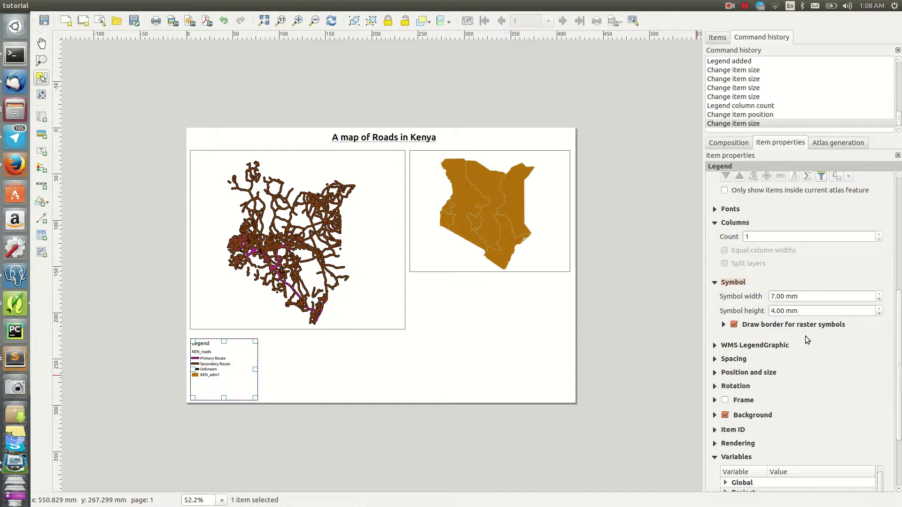
left_click(725, 399)
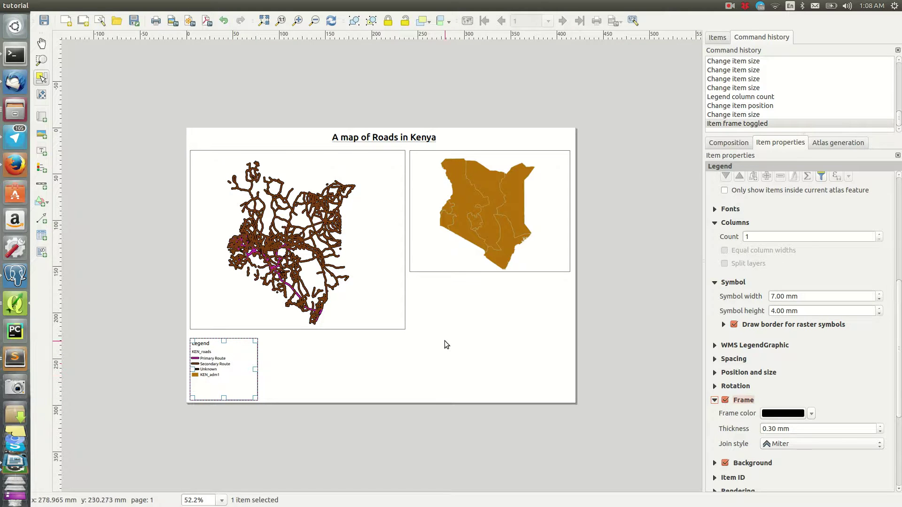
scroll(893, 333, "down", 3)
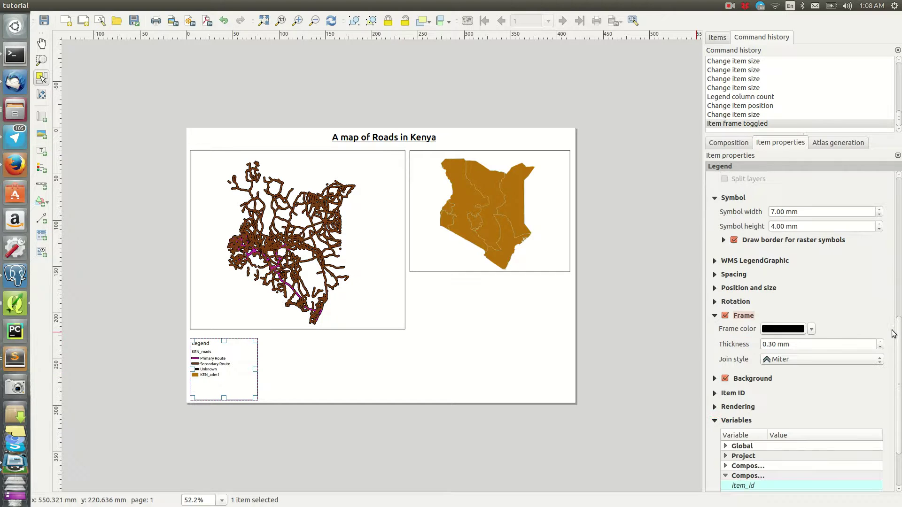
left_click(714, 408)
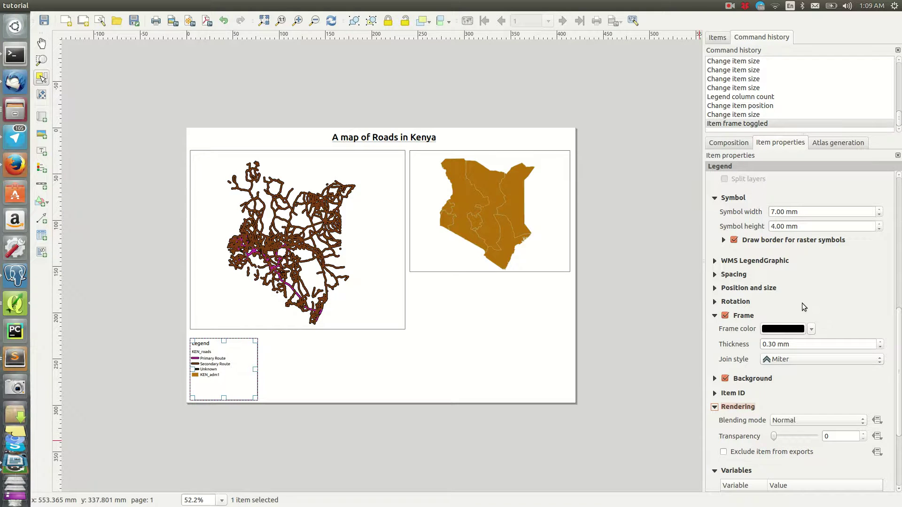
scroll(827, 304, "up", 5)
scroll(791, 247, "up", 6)
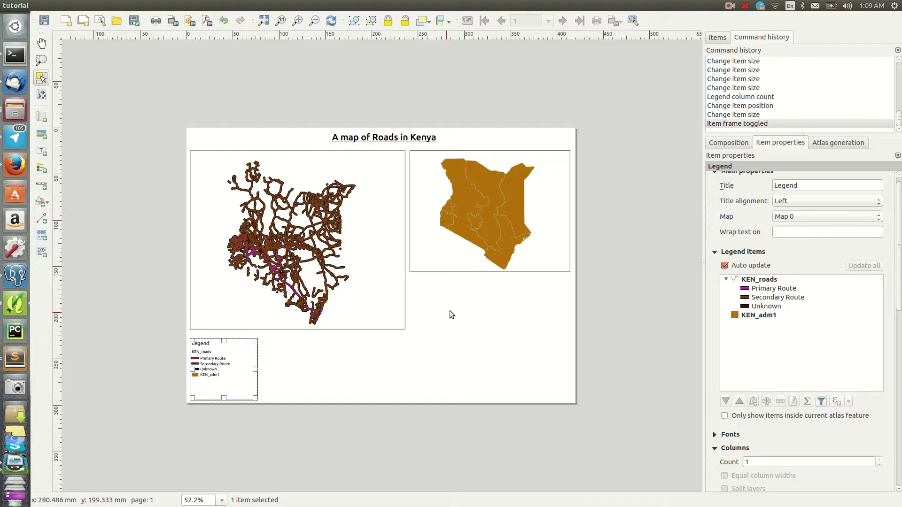
left_click(448, 350)
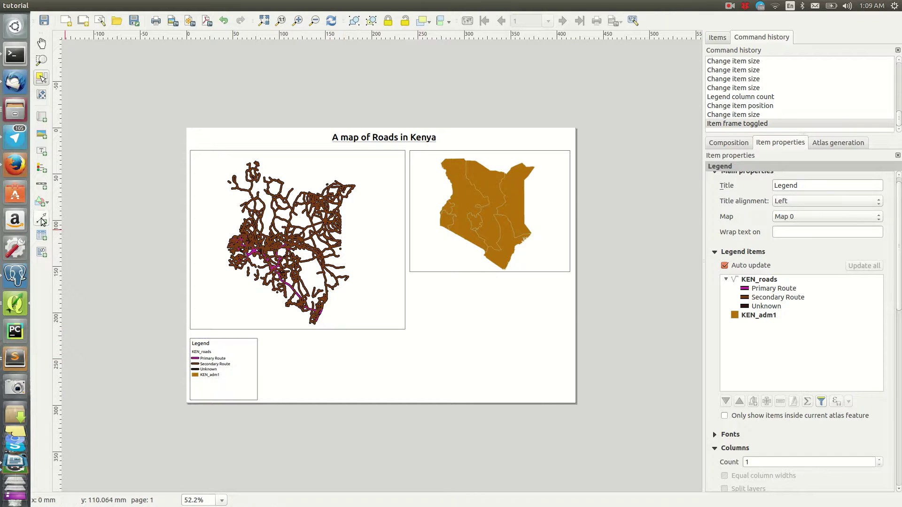
Add a scale bar below the roads map, just beside the legend.
left_click(41, 187)
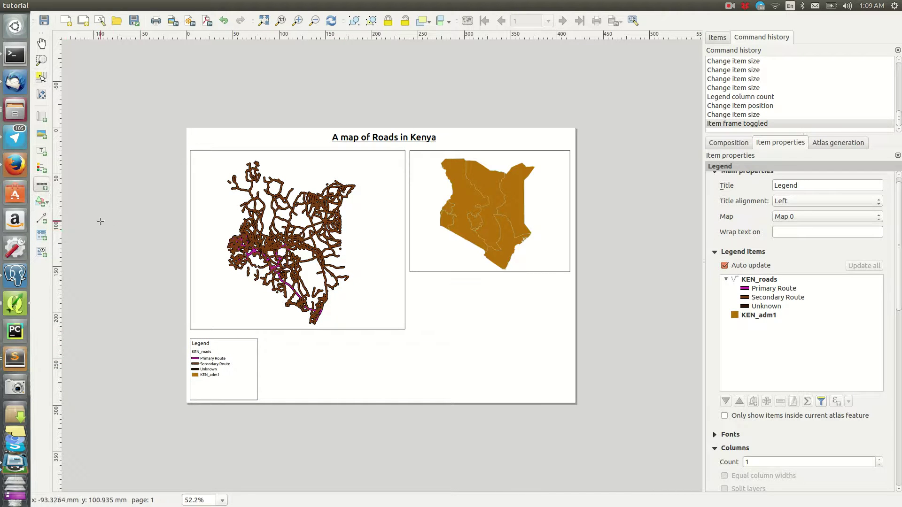
left_click(267, 355)
left_click_drag(329, 363, 374, 355)
left_click(345, 371)
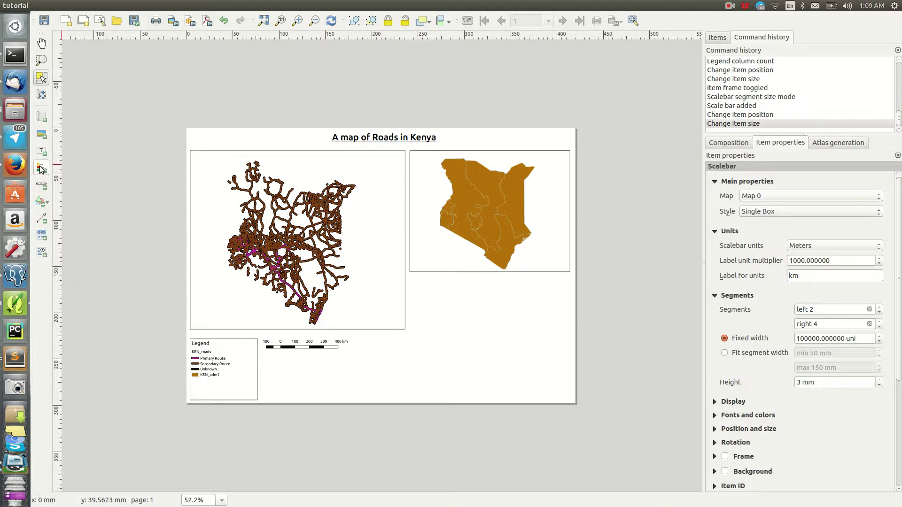
Add a label below the scale bar with the text "CRS: WGS 84".
left_click(42, 152)
left_click_drag(271, 367, 374, 398)
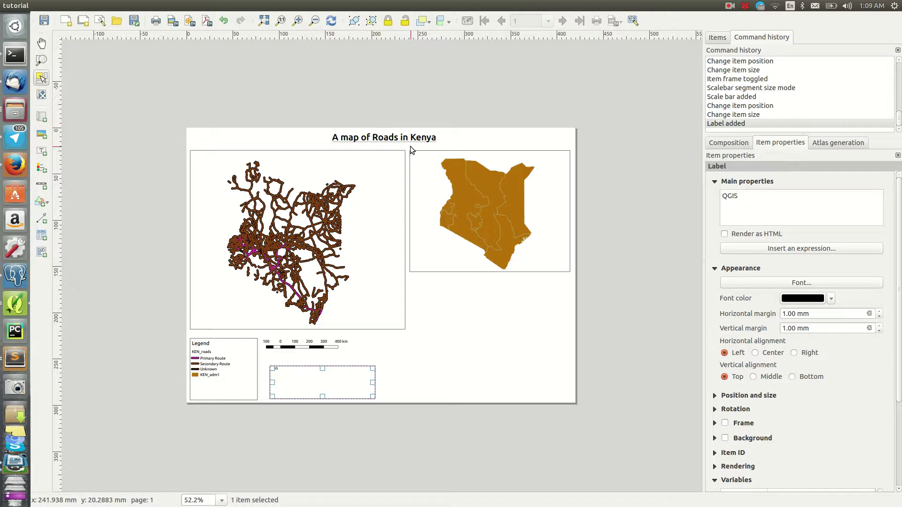
left_click_drag(741, 202, 723, 199)
type("CRS: WGS 84")
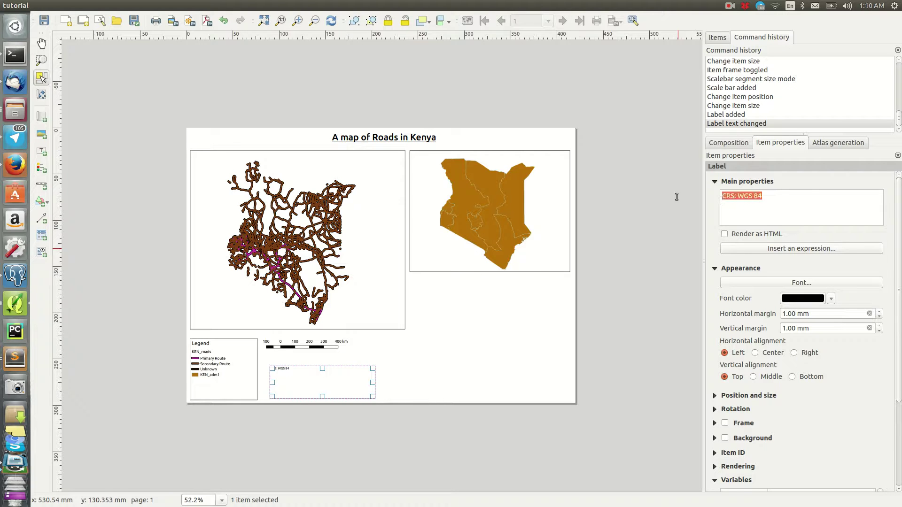
Set the font size of the "CRS: WGS 84" label to 28.
triple_click(774, 197)
left_click(806, 284)
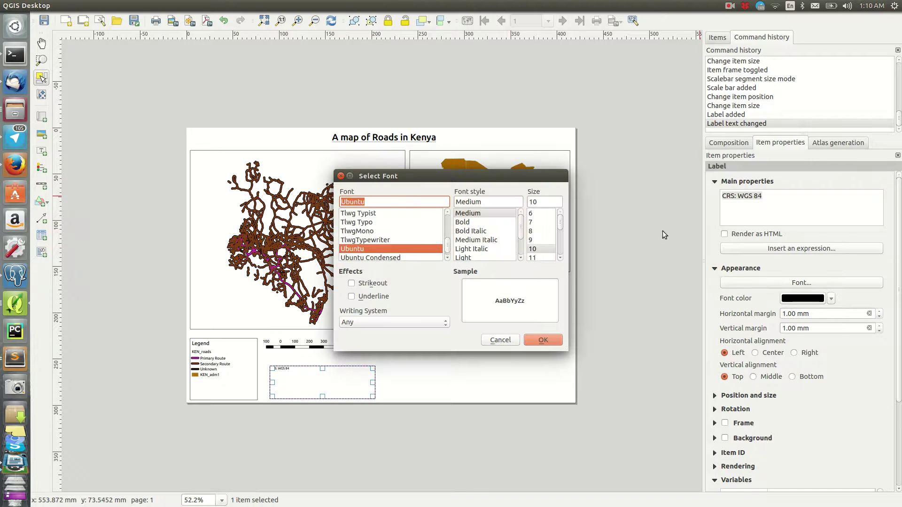
left_click(559, 258)
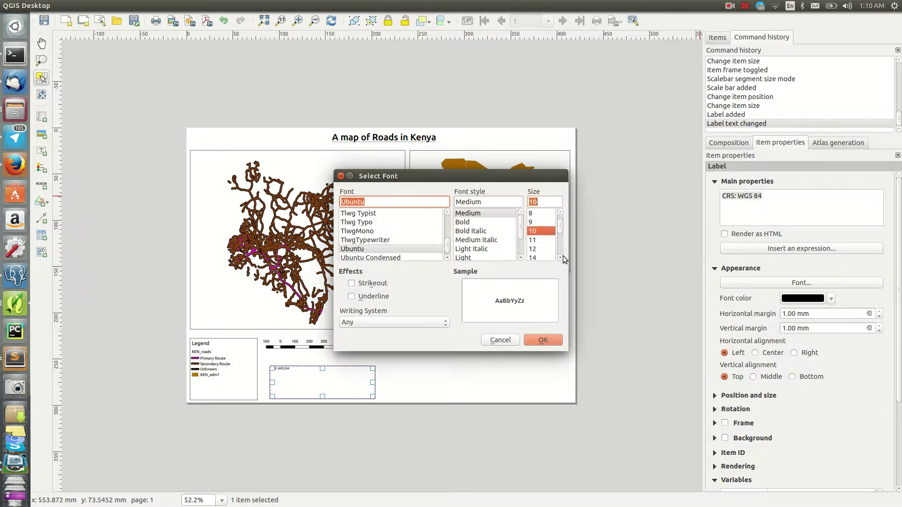
scroll(561, 258, "down", 3)
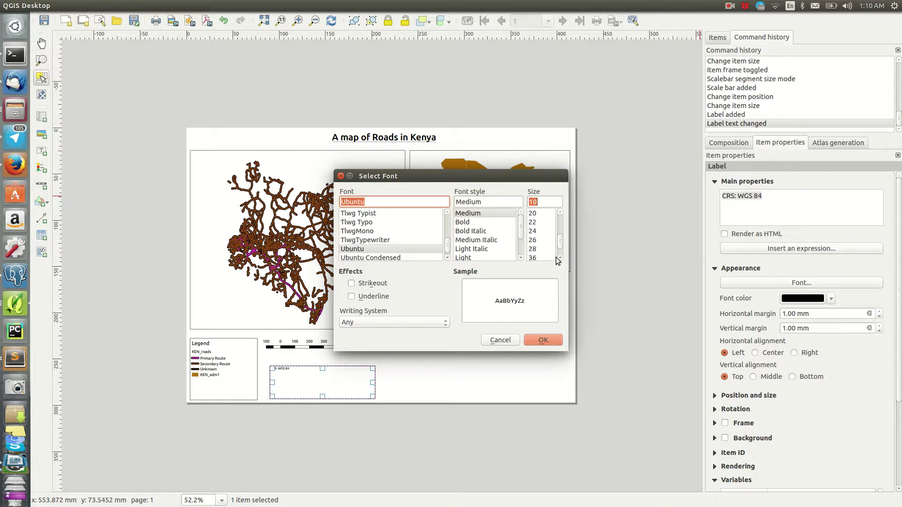
left_click(533, 250)
left_click(543, 340)
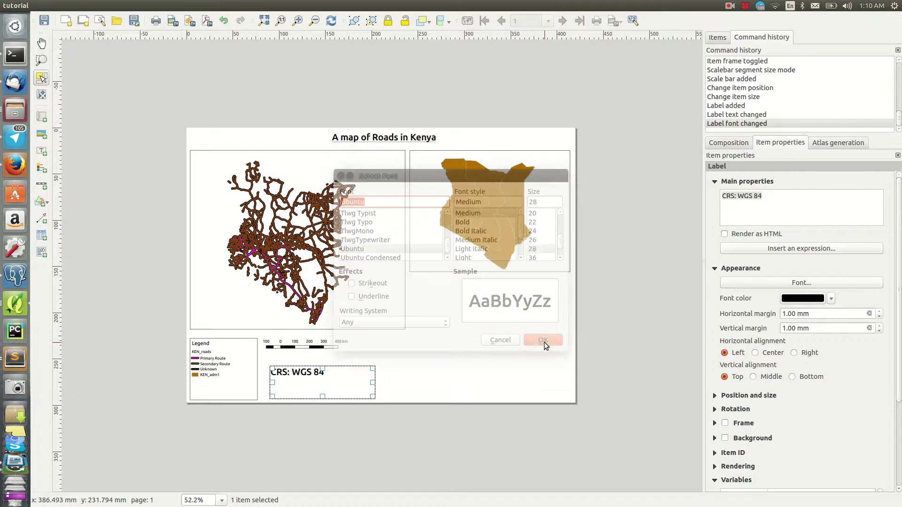
left_click(416, 366)
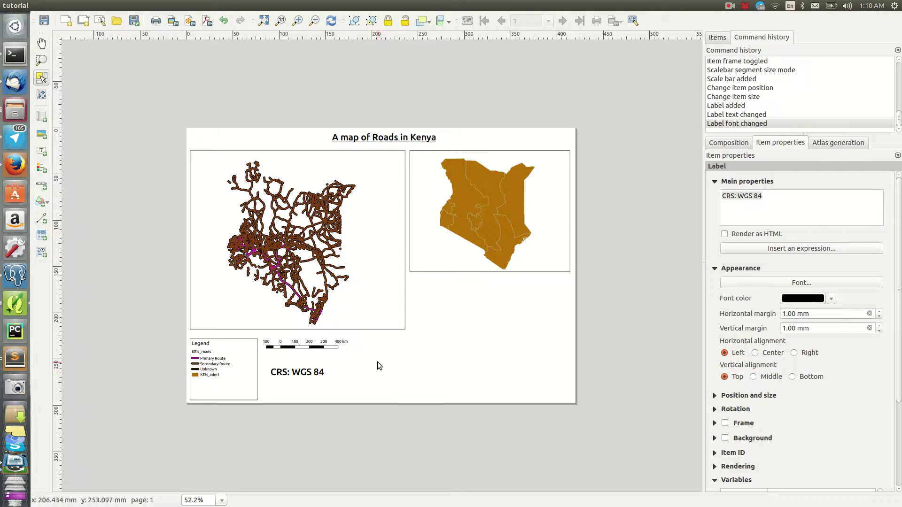
Draw an arrow and place it pointing straight up below the administrative areas map.
left_click(41, 219)
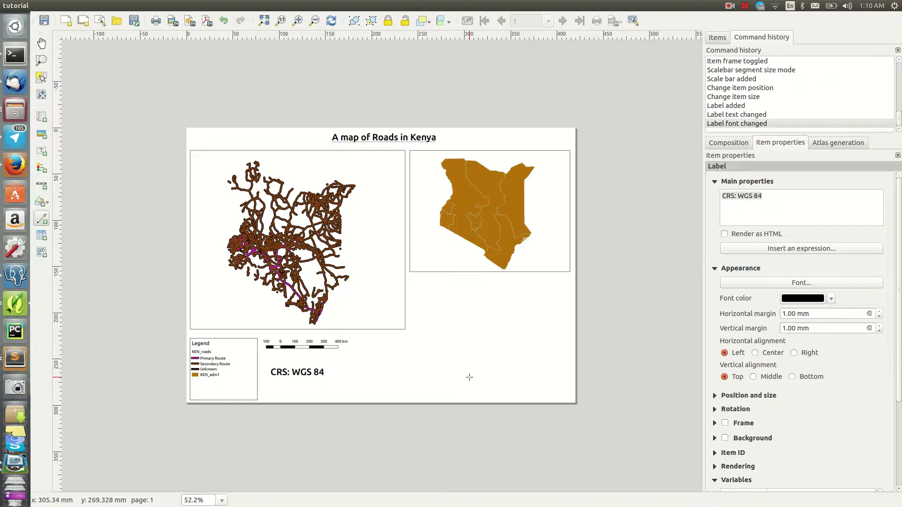
left_click_drag(469, 376, 546, 296)
left_click(534, 316)
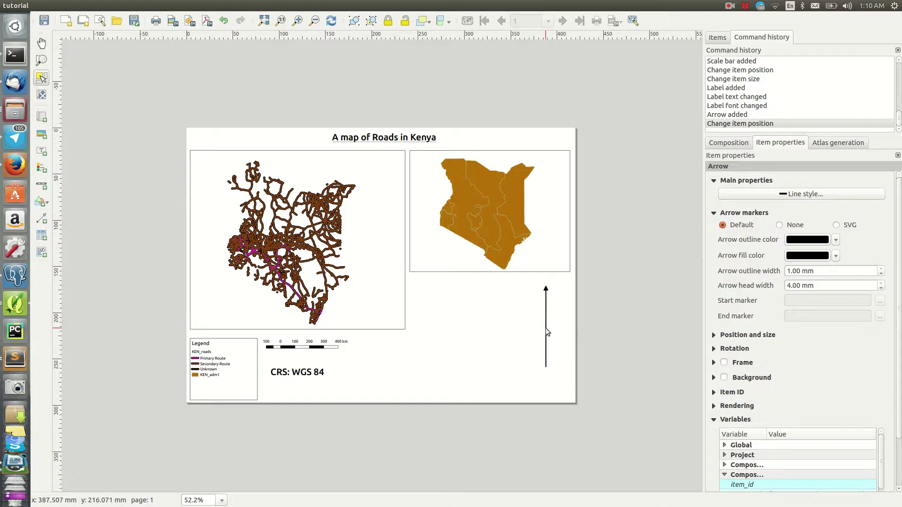
left_click(544, 326)
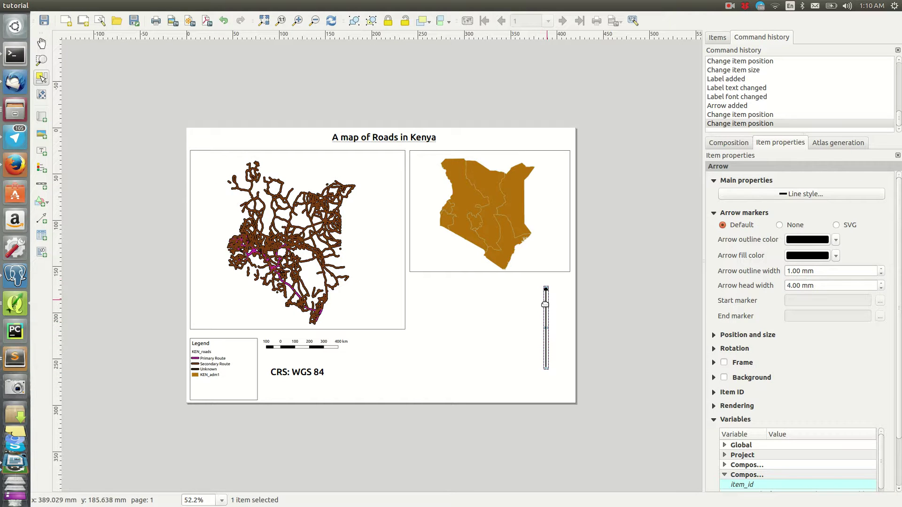
Set the arrow's outline width to 4.00 mm and its head width to 9.00 mm.
left_click(803, 194)
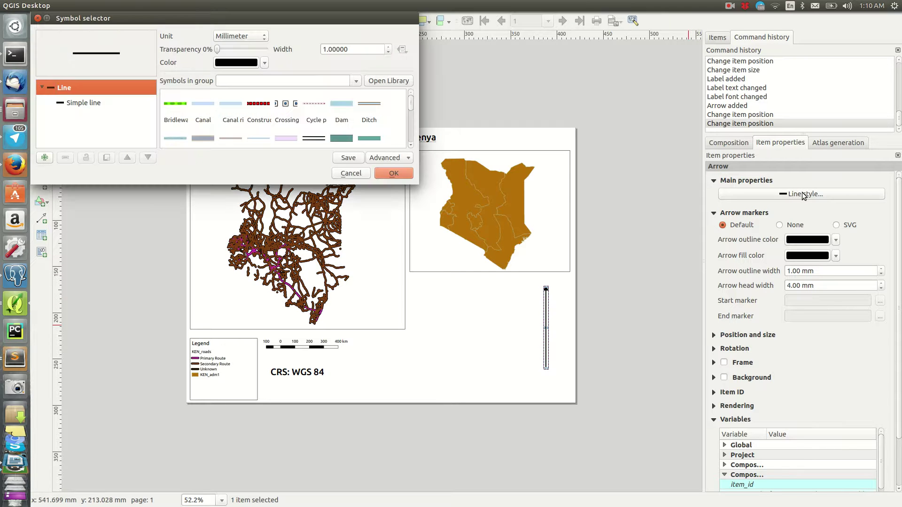
left_click(351, 172)
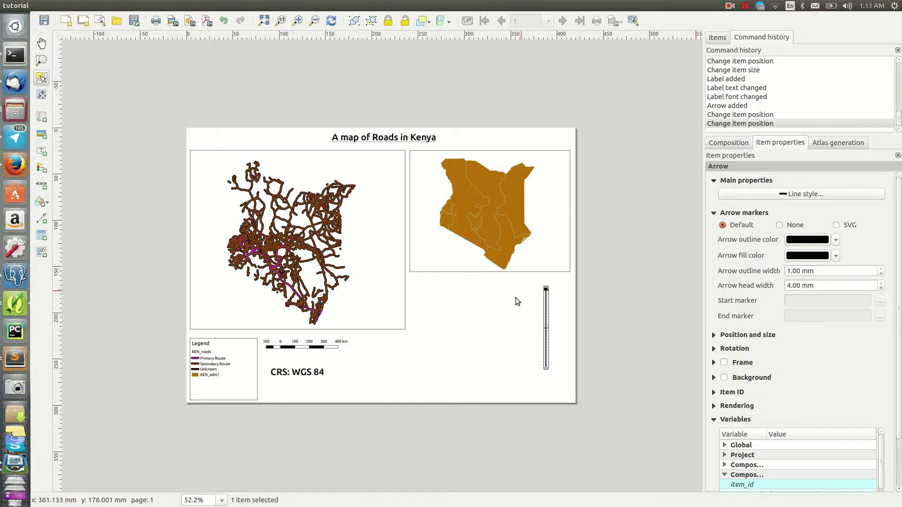
double_click(881, 268)
left_click(882, 269)
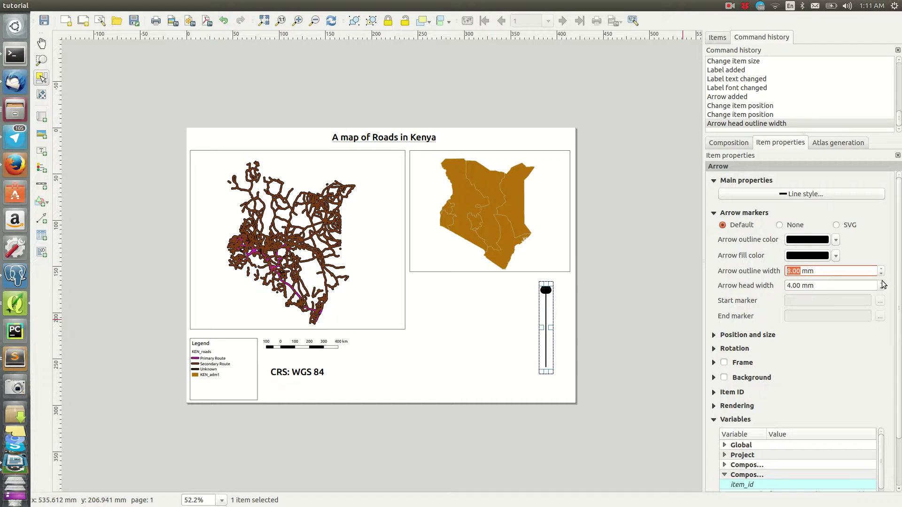
left_click(882, 283)
double_click(882, 282)
double_click(882, 282)
double_click(882, 268)
double_click(881, 268)
double_click(881, 276)
double_click(881, 276)
double_click(882, 276)
double_click(882, 277)
left_click(503, 317)
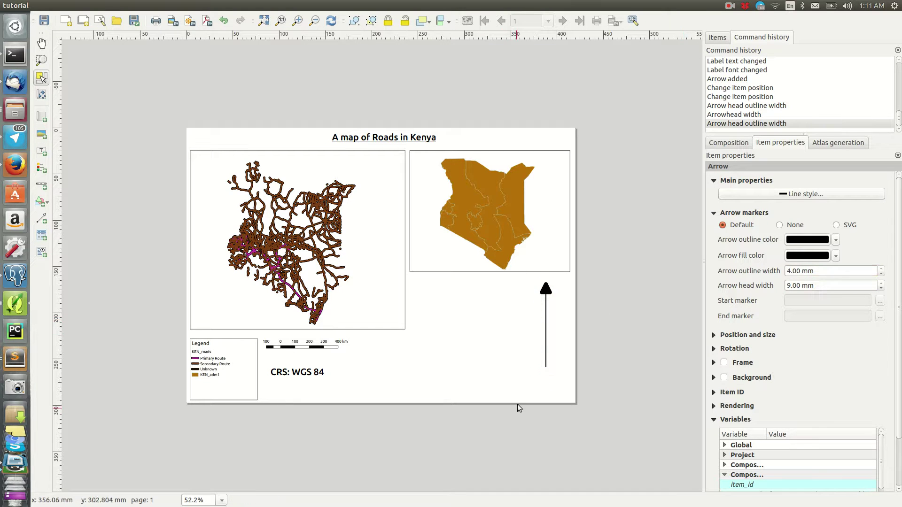
Move the arrow slightly down and add a small label reading "N" above its head.
left_click_drag(546, 291, 547, 309)
left_click(518, 309)
left_click(42, 151)
left_click_drag(542, 284, 555, 299)
left_click_drag(745, 198, 704, 188)
type("N")
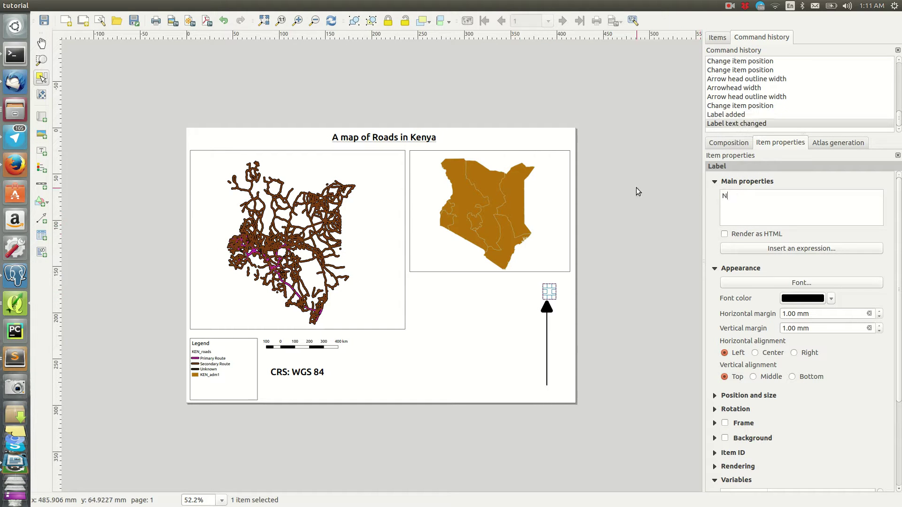
Set the "N" label's font size to 28.
left_click(804, 283)
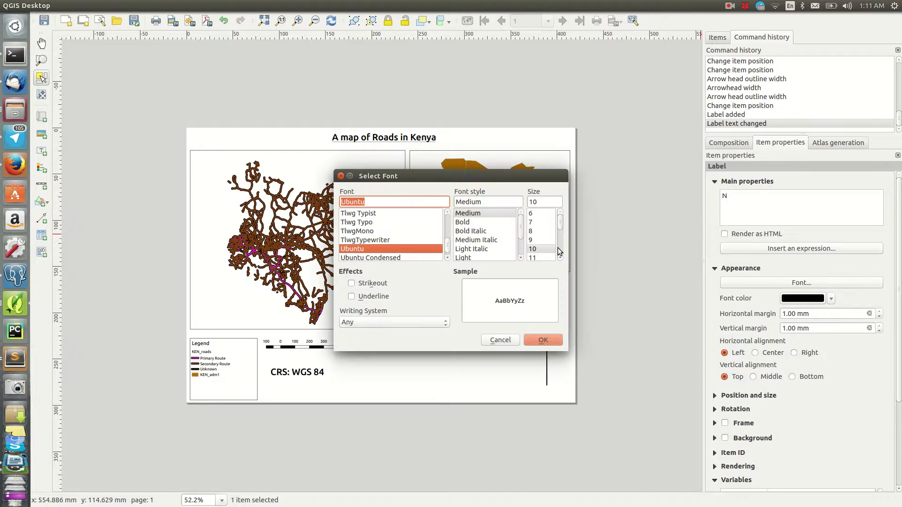
left_click(559, 258)
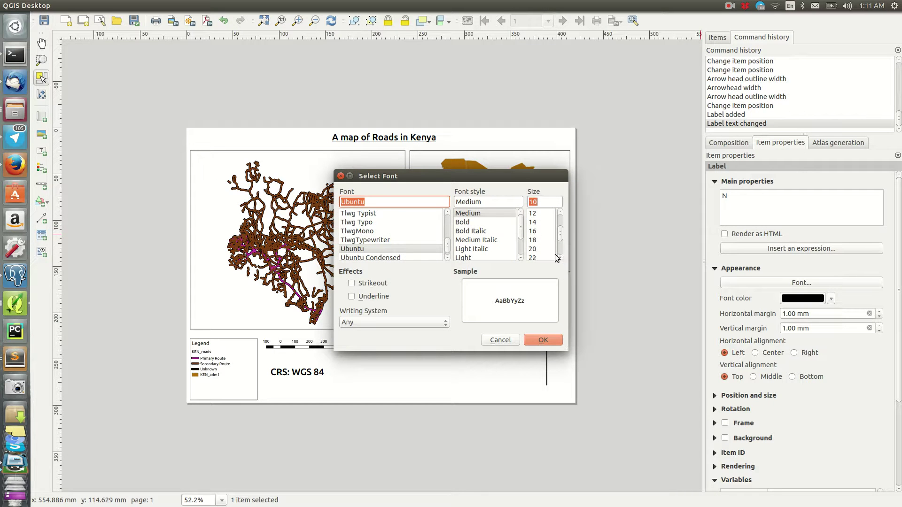
left_click(561, 259)
left_click(539, 248)
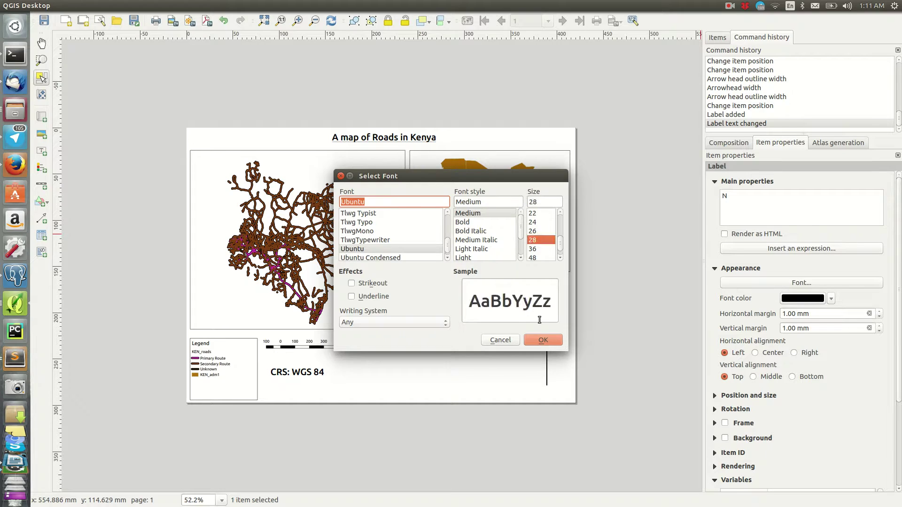
left_click(546, 340)
Resize the "N" label's box and align its text to Center horizontally and Middle vertically.
left_click_drag(546, 291, 540, 295)
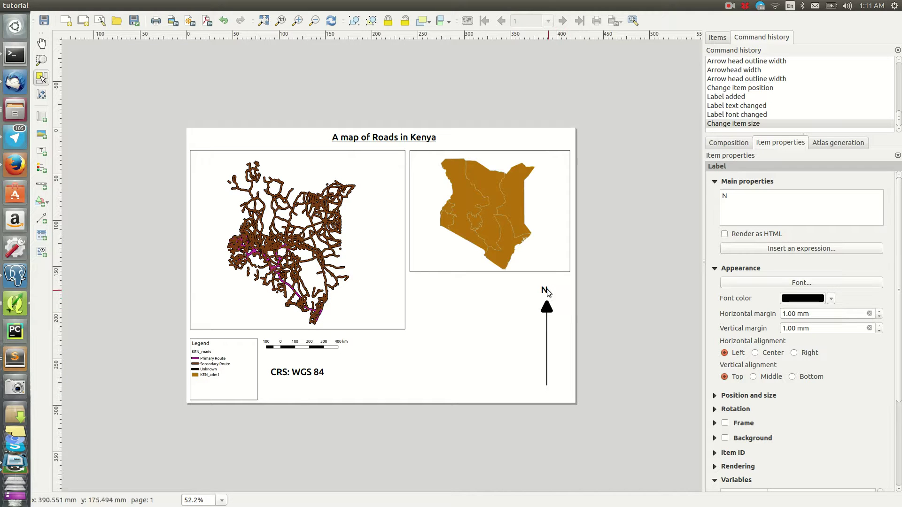
left_click(771, 356)
left_click(766, 377)
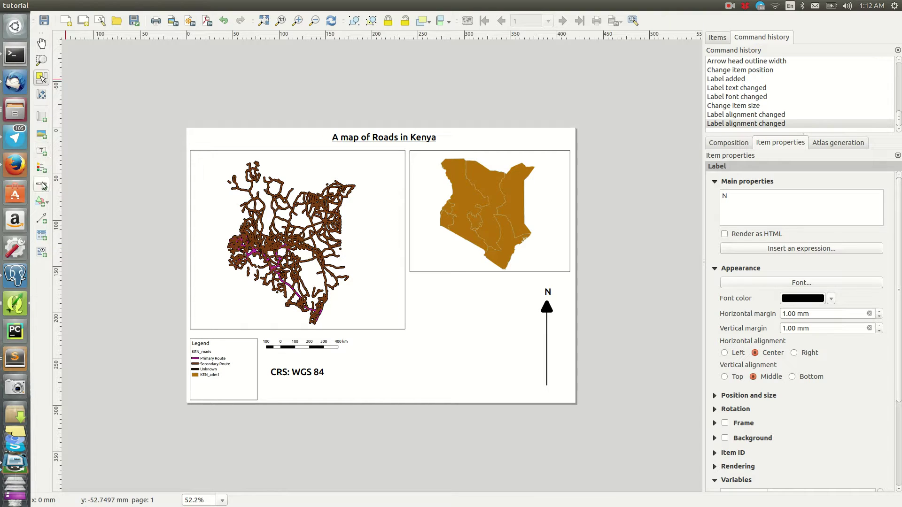
left_click(46, 207)
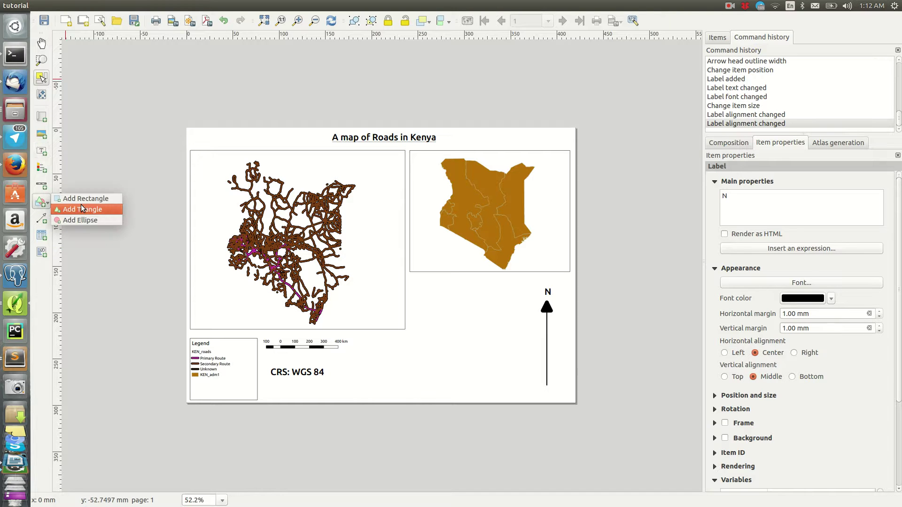
left_click(43, 281)
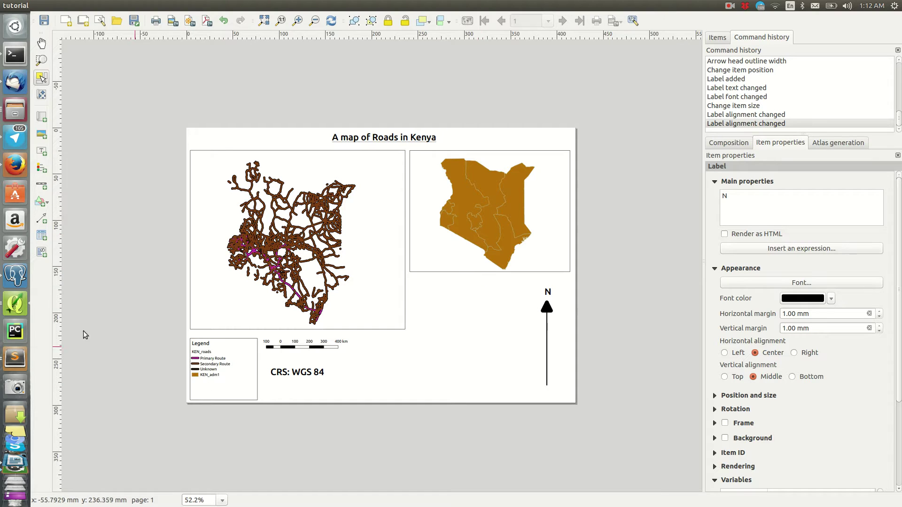
Draw two arrows from the administrative map's northwest corner and southern tip to the matching points on the roads map.
left_click(43, 221)
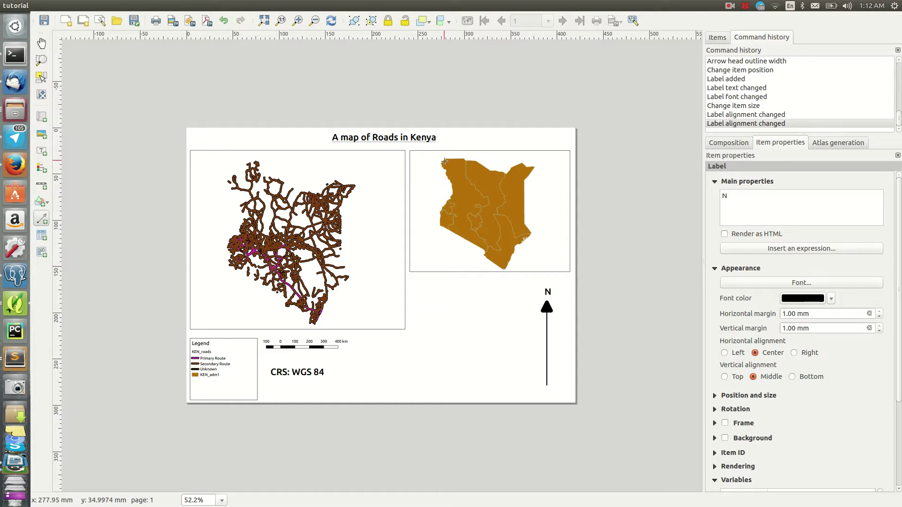
left_click_drag(444, 162, 233, 176)
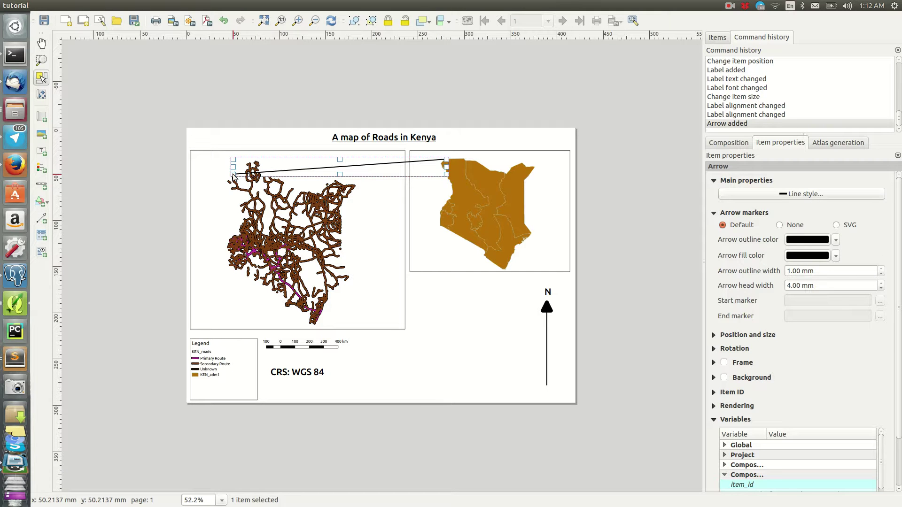
left_click(431, 302)
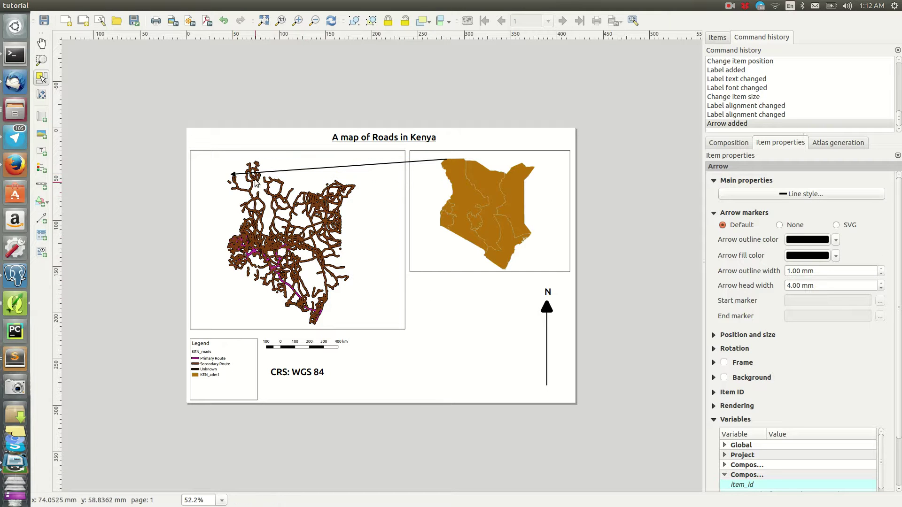
left_click(42, 218)
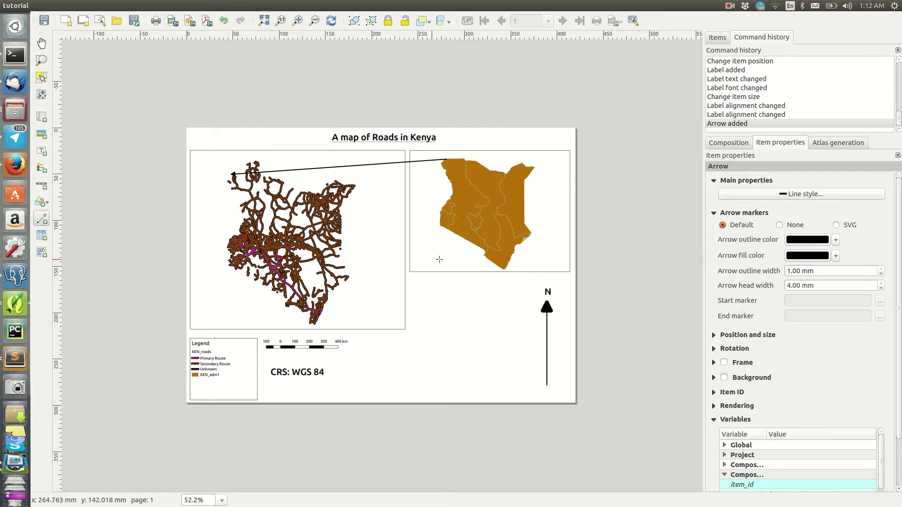
left_click_drag(505, 269, 314, 324)
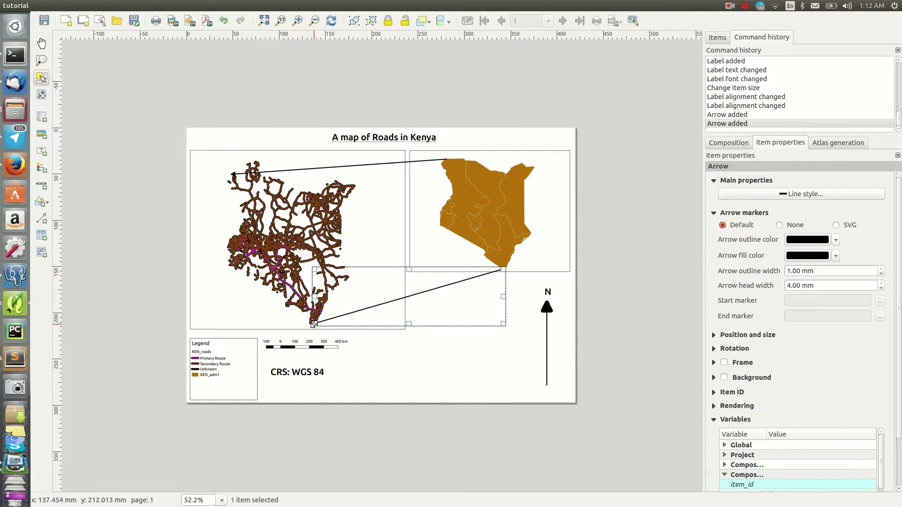
left_click(420, 349)
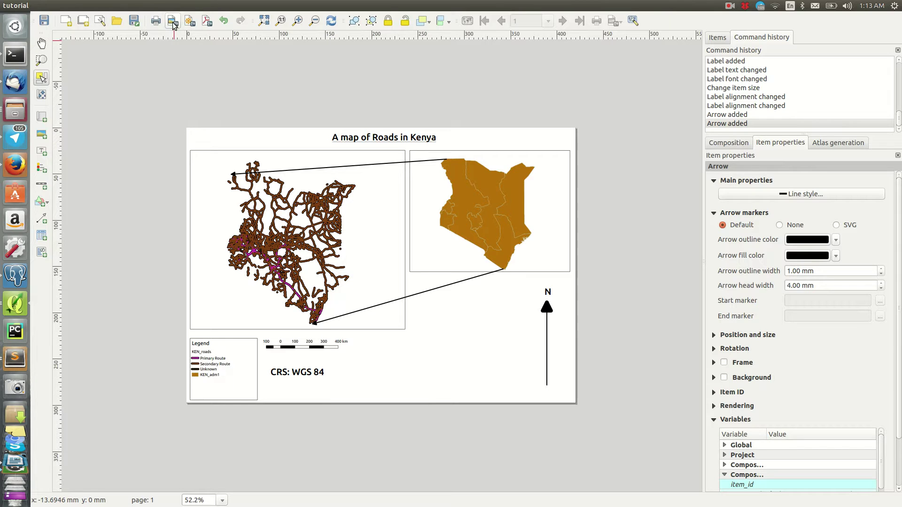
Export the layout as a PNG image named map in the Desktop's tutorials folder at 300 dpi.
left_click(47, 5)
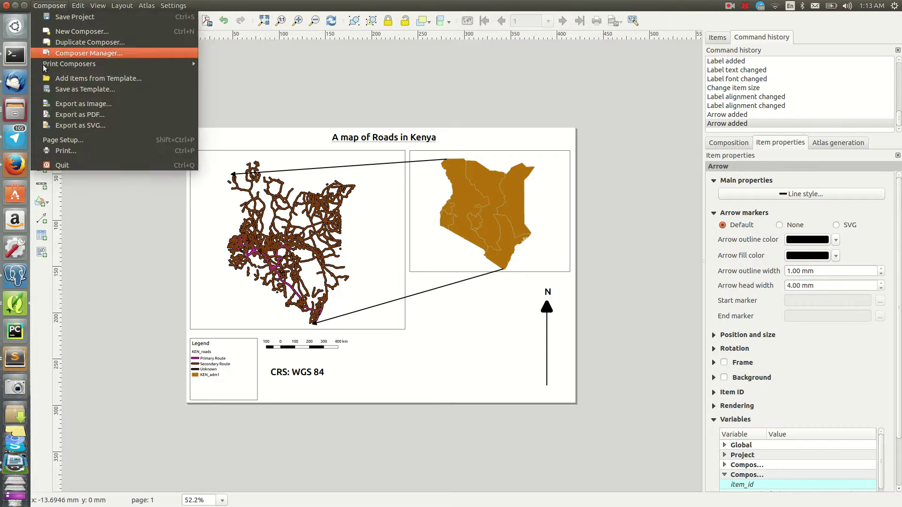
left_click(81, 104)
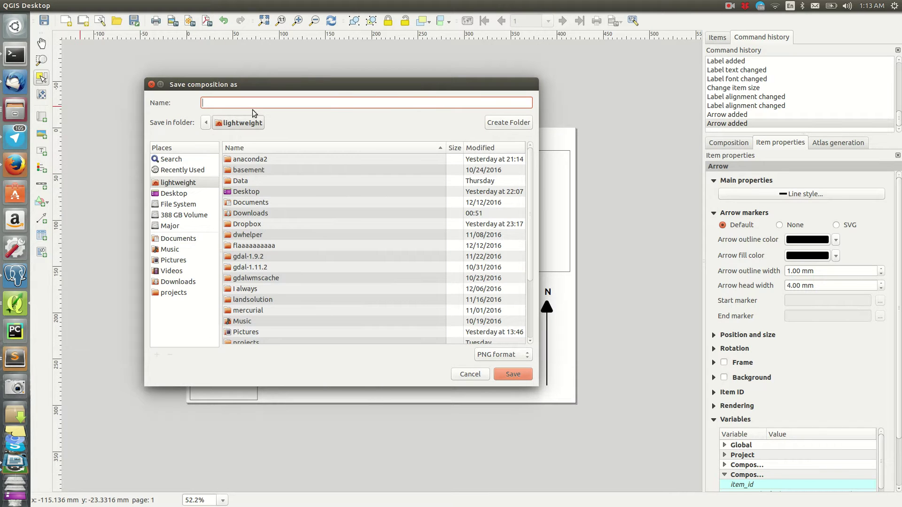
left_click(186, 182)
left_click(195, 192)
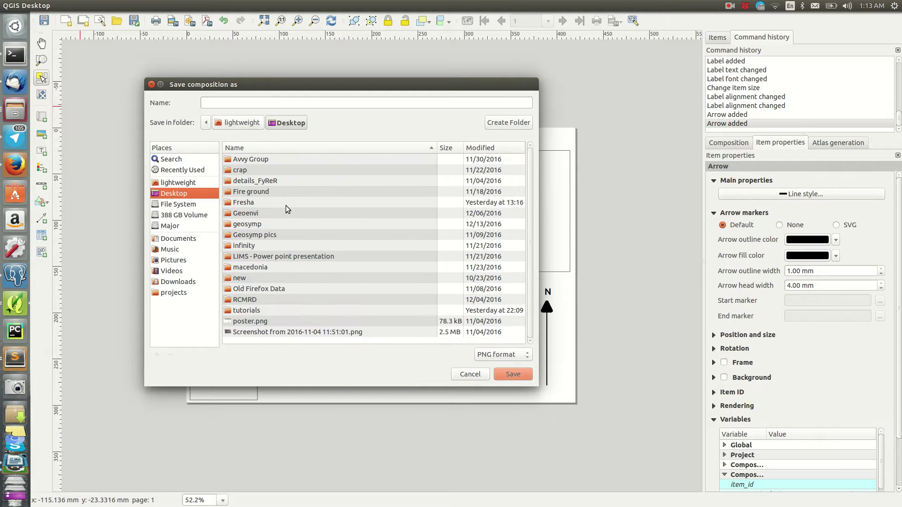
double_click(266, 310)
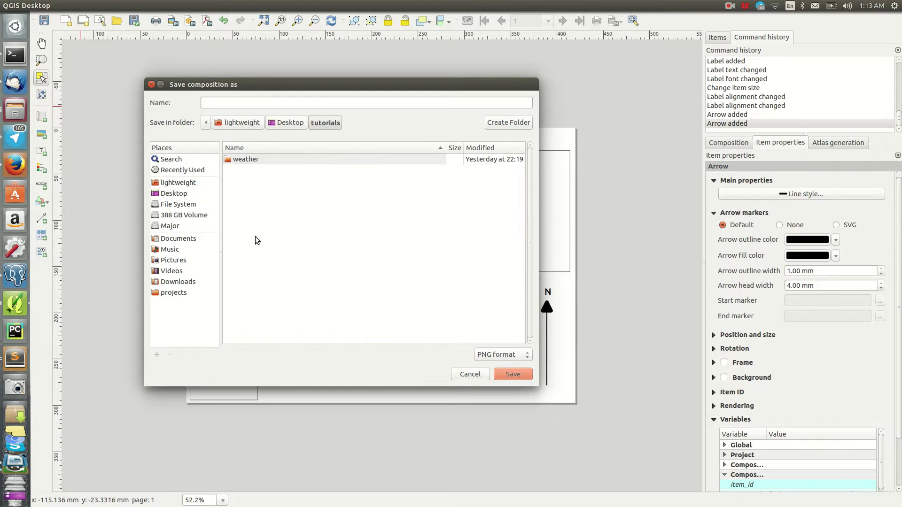
left_click(221, 104)
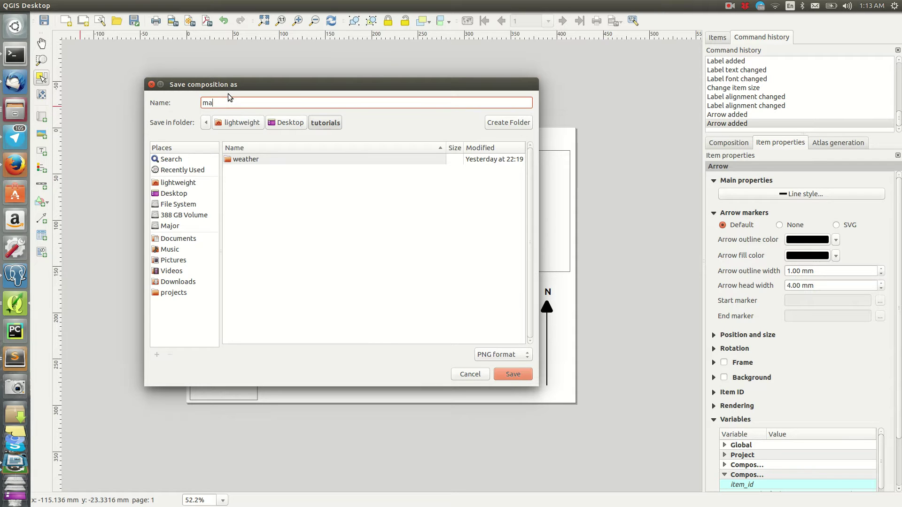
left_click(516, 373)
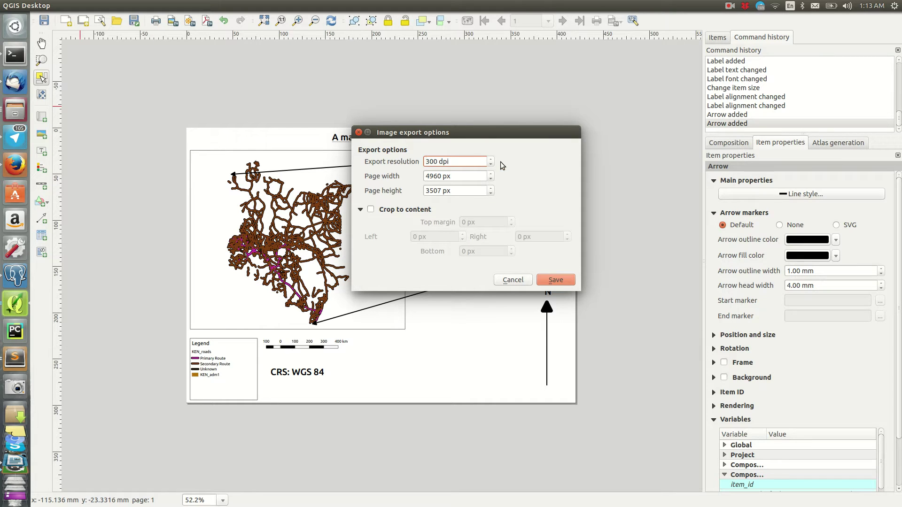
left_click_drag(458, 162, 404, 165)
left_click_drag(487, 132, 487, 121)
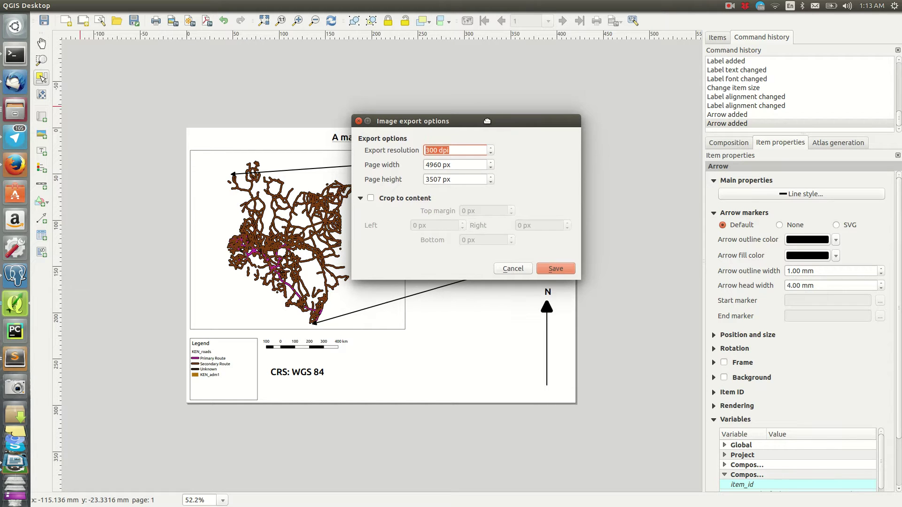
left_click(552, 266)
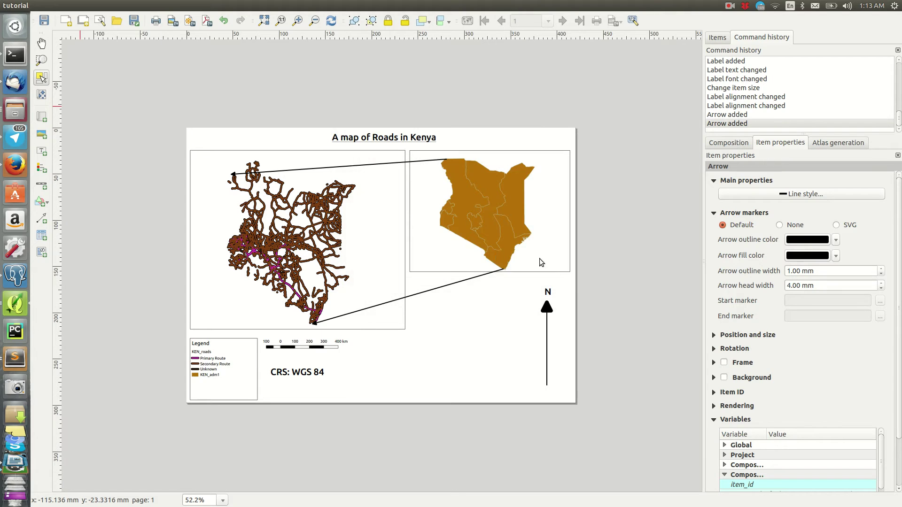
Switch to Files, open map.png in the Desktop's tutorials folder to inspect the exported layout, and return to the layout.
left_click(7, 100)
left_click(535, 90)
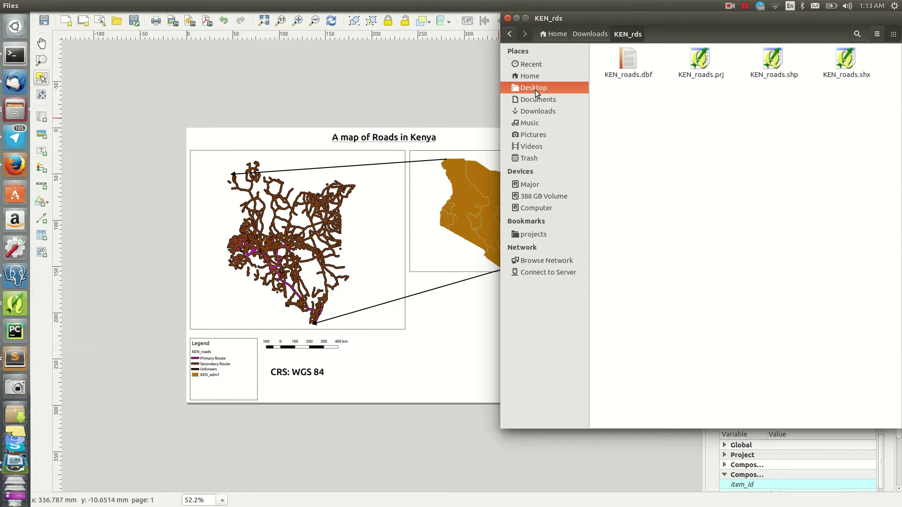
double_click(774, 176)
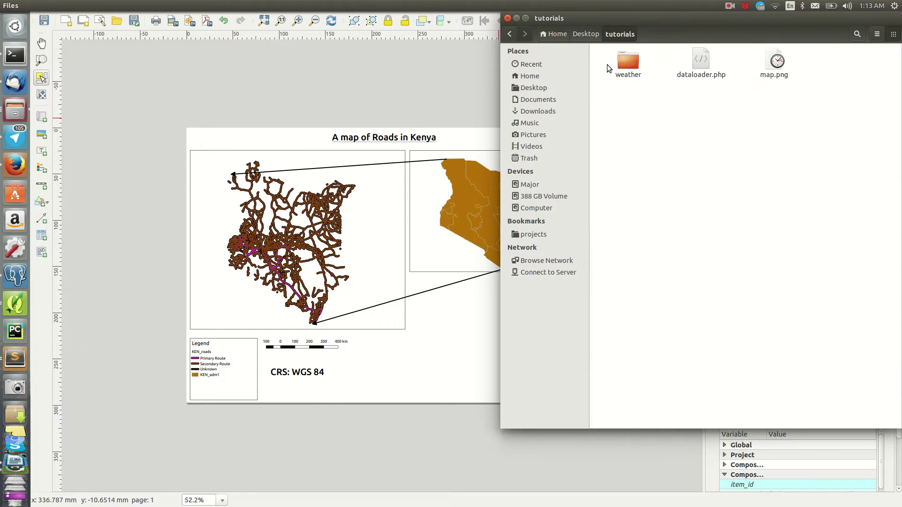
double_click(765, 65)
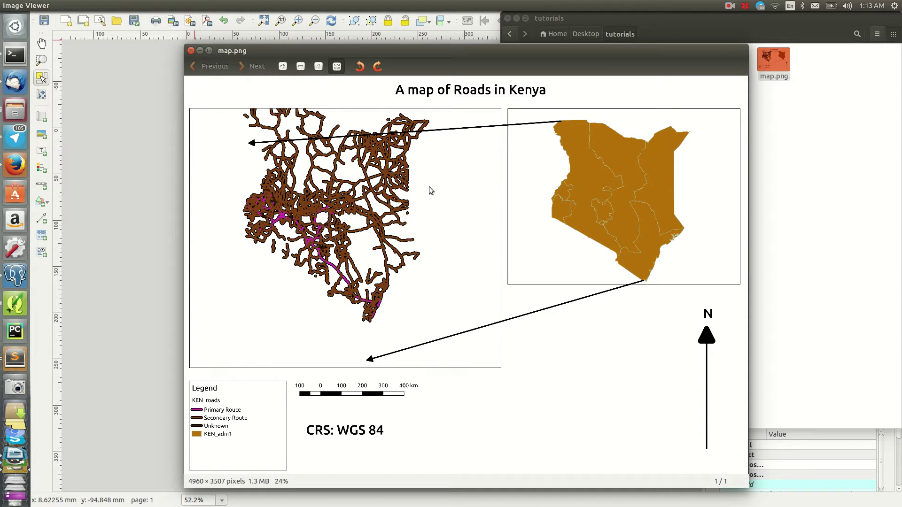
left_click(191, 51)
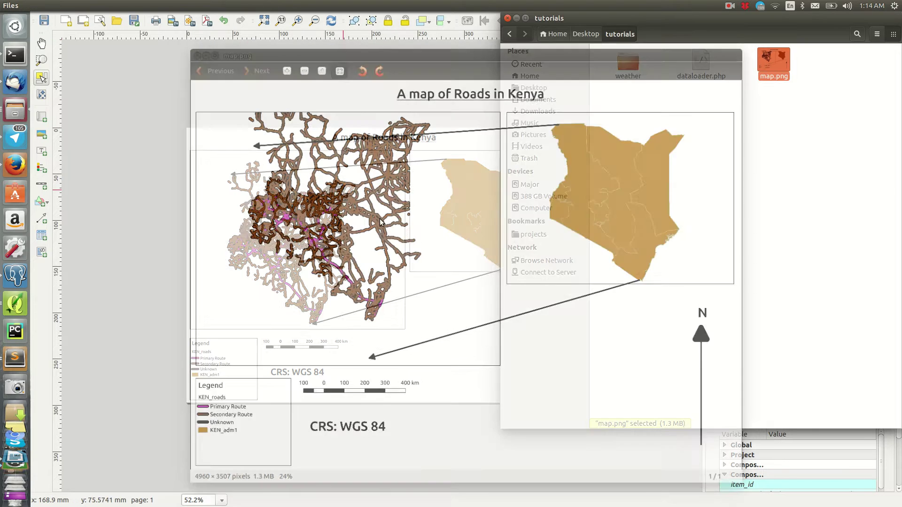
left_click(473, 335)
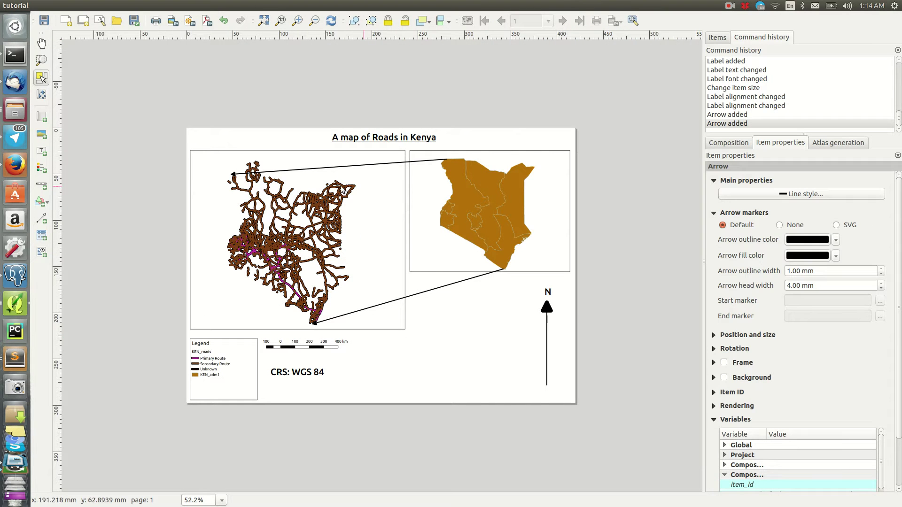
Export the layout as a PDF named map_pdf in the Desktop's tutorials folder and check for the file in Files.
left_click(207, 20)
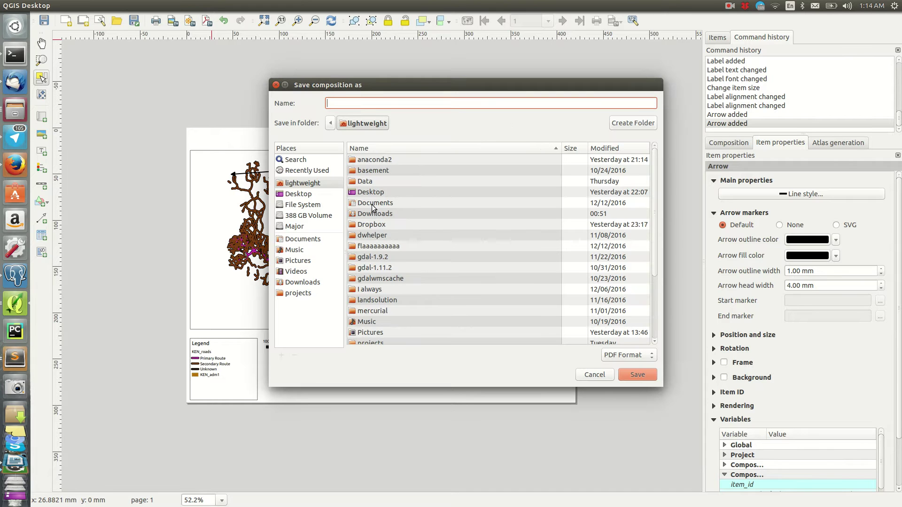
left_click(301, 194)
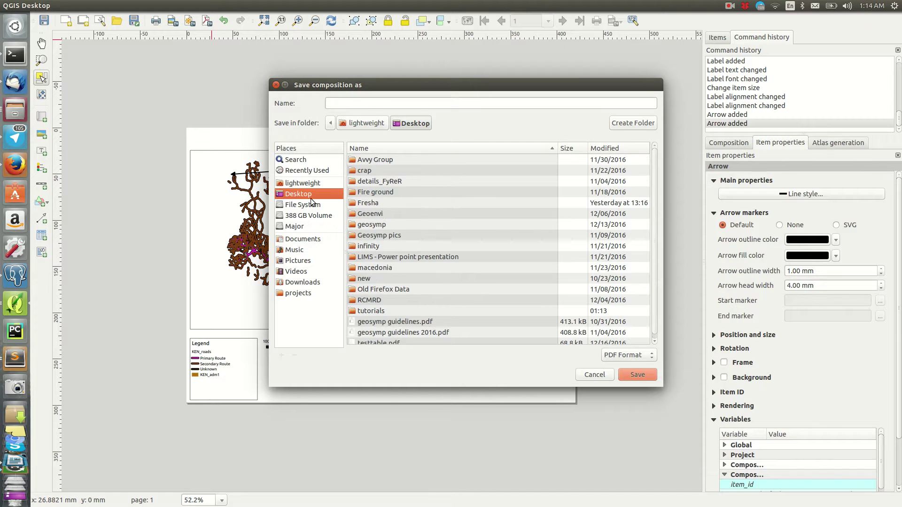
double_click(387, 311)
left_click(340, 104)
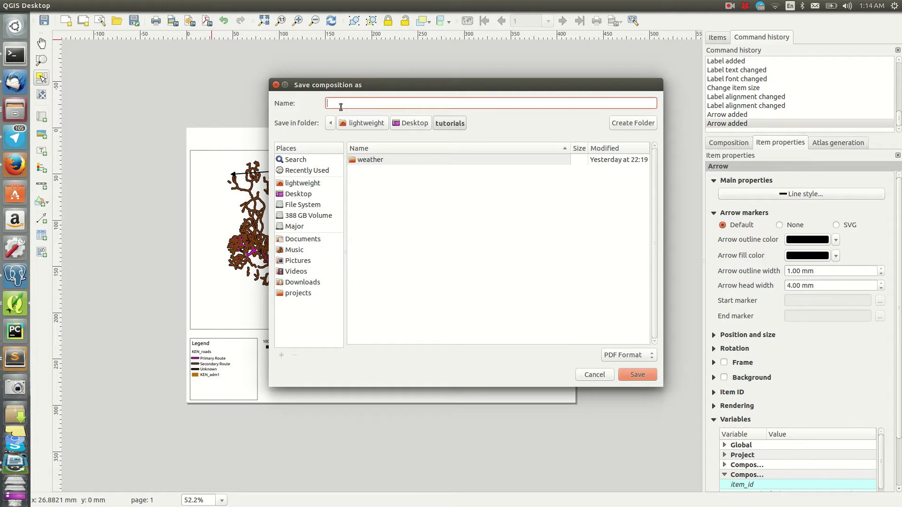
type("map_pdf")
left_click(635, 375)
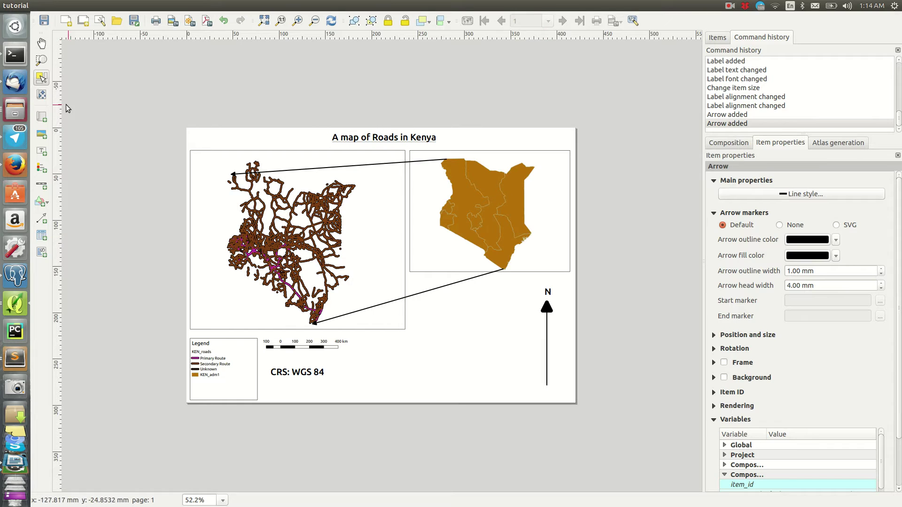
left_click(23, 111)
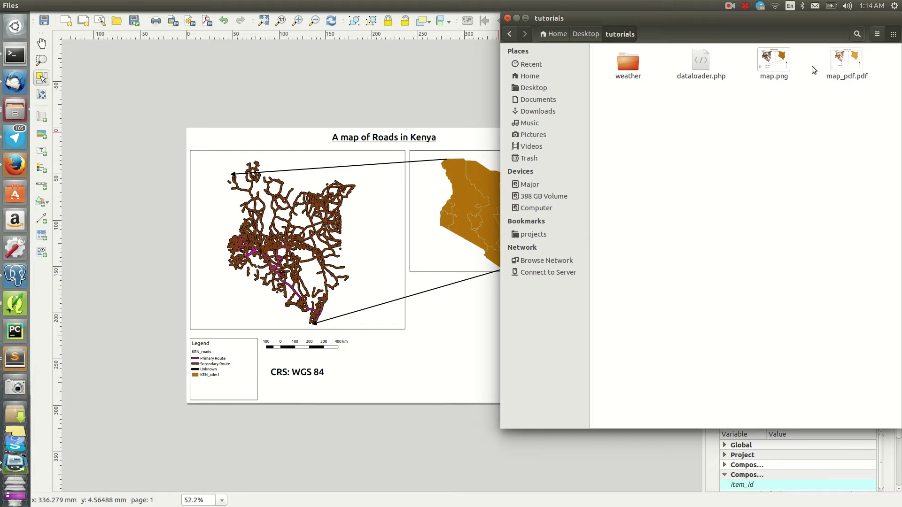
left_click(442, 333)
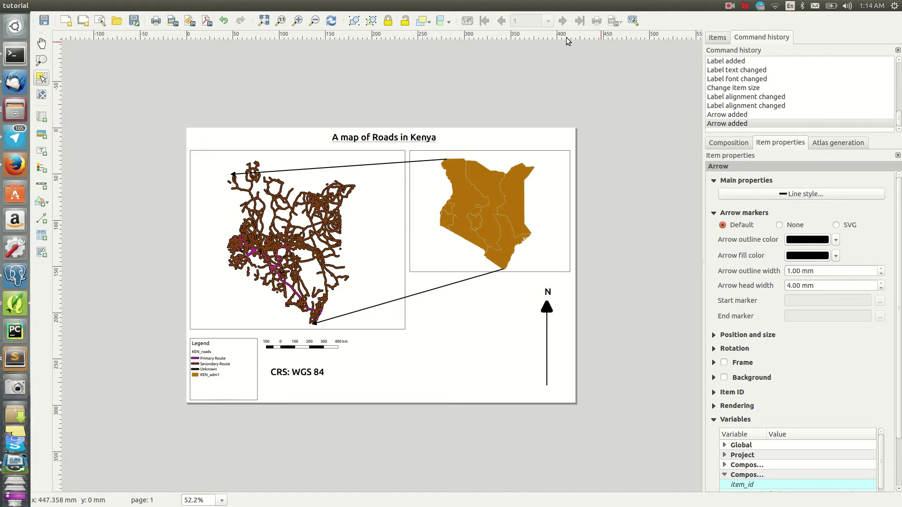
left_click(431, 21)
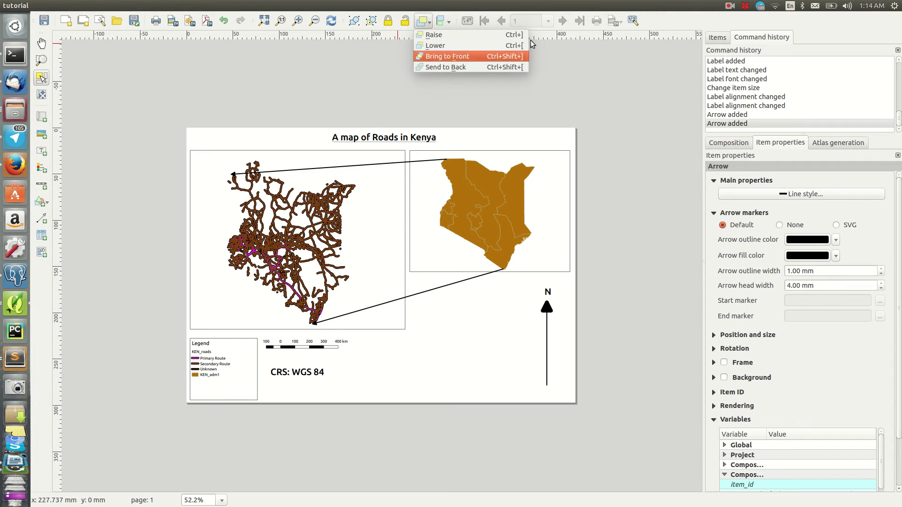
left_click(701, 20)
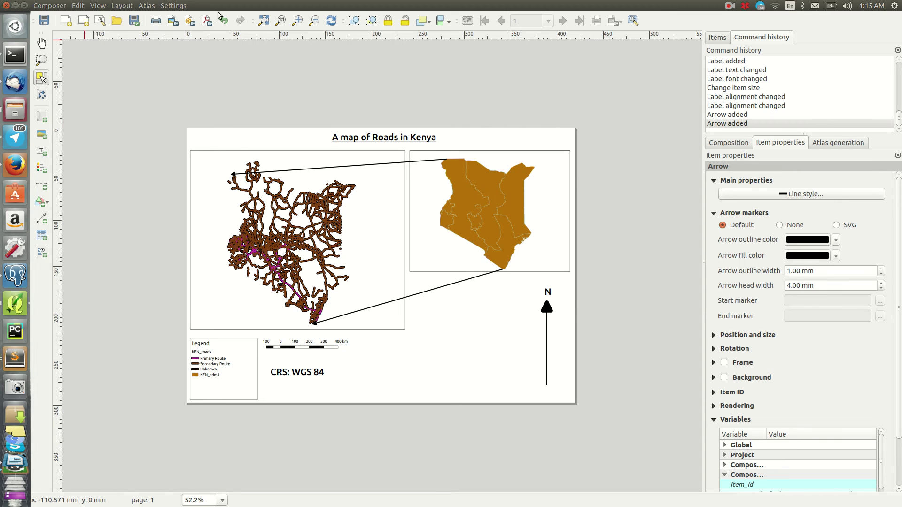
Minimize the layout window and return to the main QGIS map window showing Kenya's roads.
left_click_drag(320, 4, 365, 86)
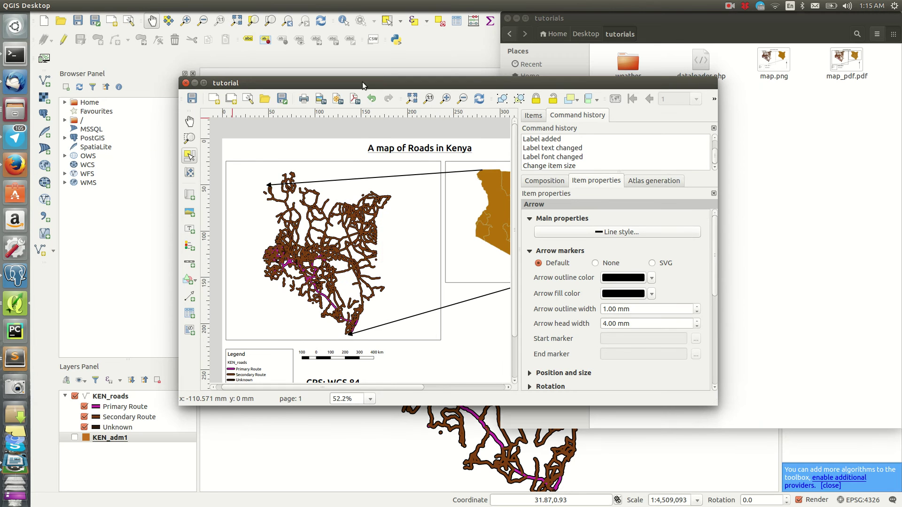
left_click(196, 83)
left_click(445, 61)
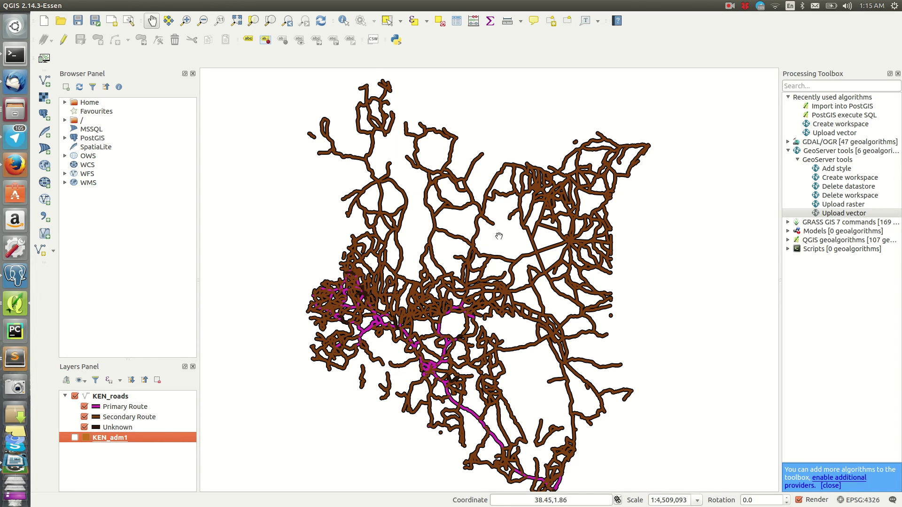
left_click(472, 295)
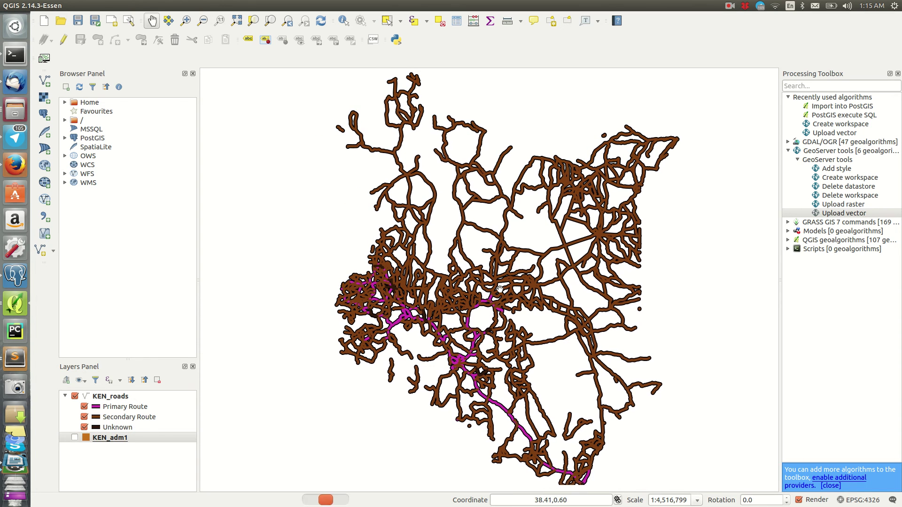